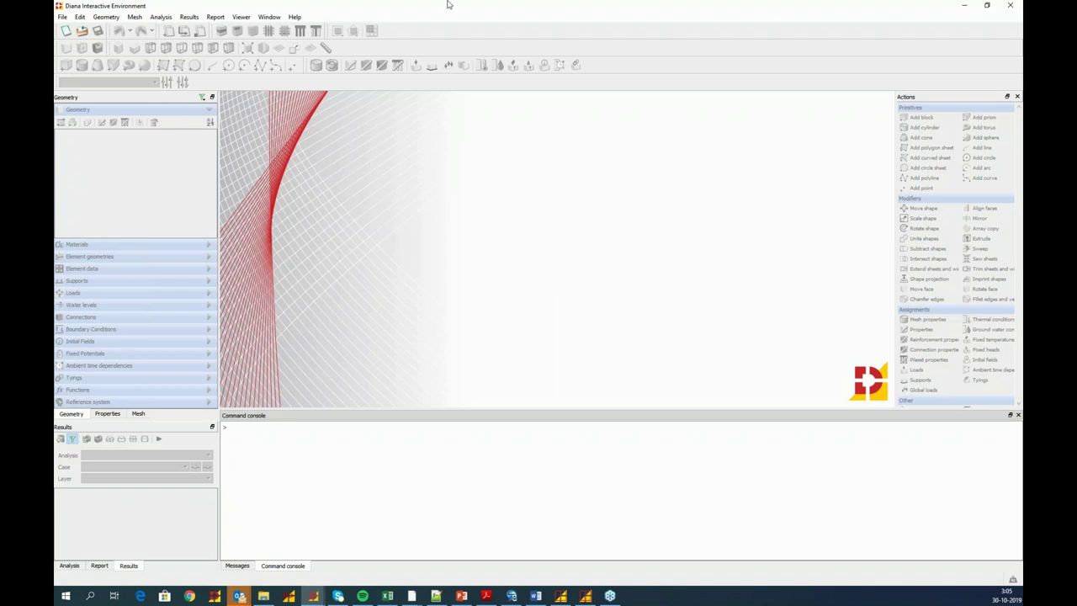
# - Start a new project and name it Culvert_Installation
pyautogui.click(61, 16)
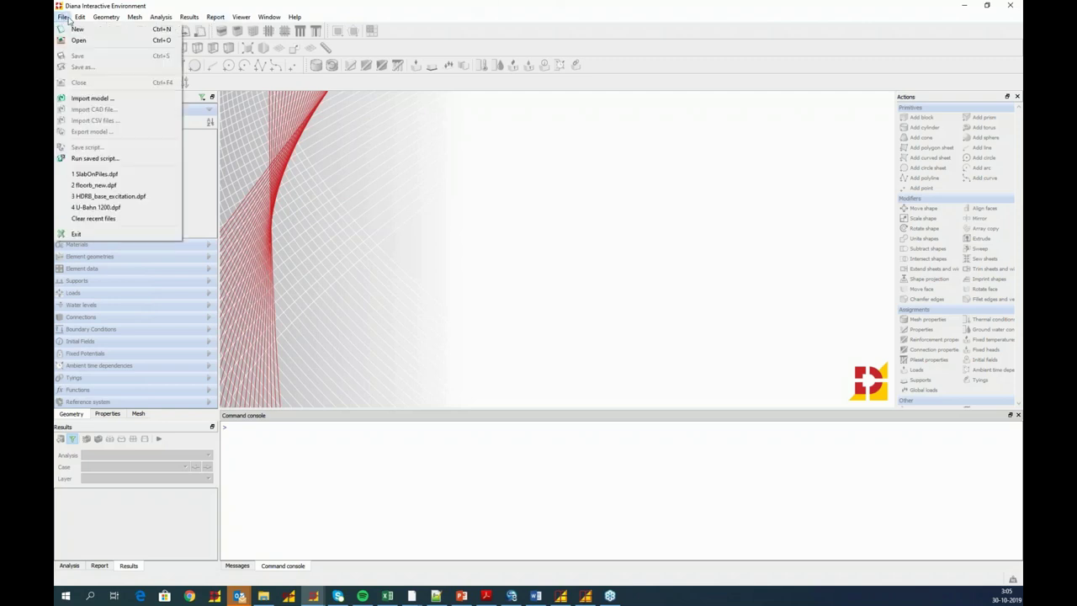
pyautogui.click(79, 30)
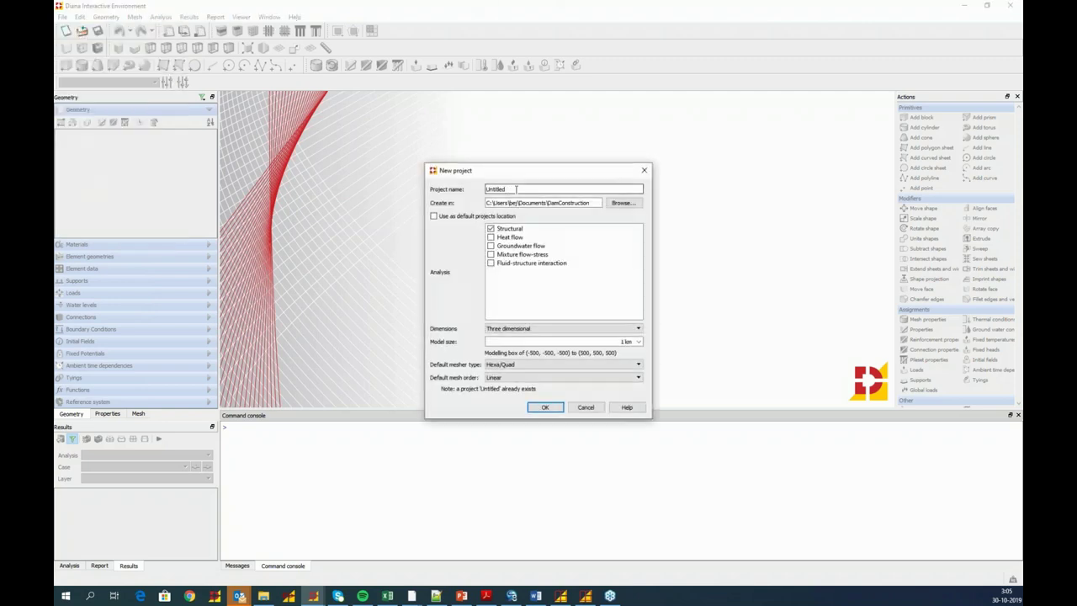
pyautogui.moveTo(523, 189); pyautogui.dragTo(478, 189)
pyautogui.write('Culvert_')
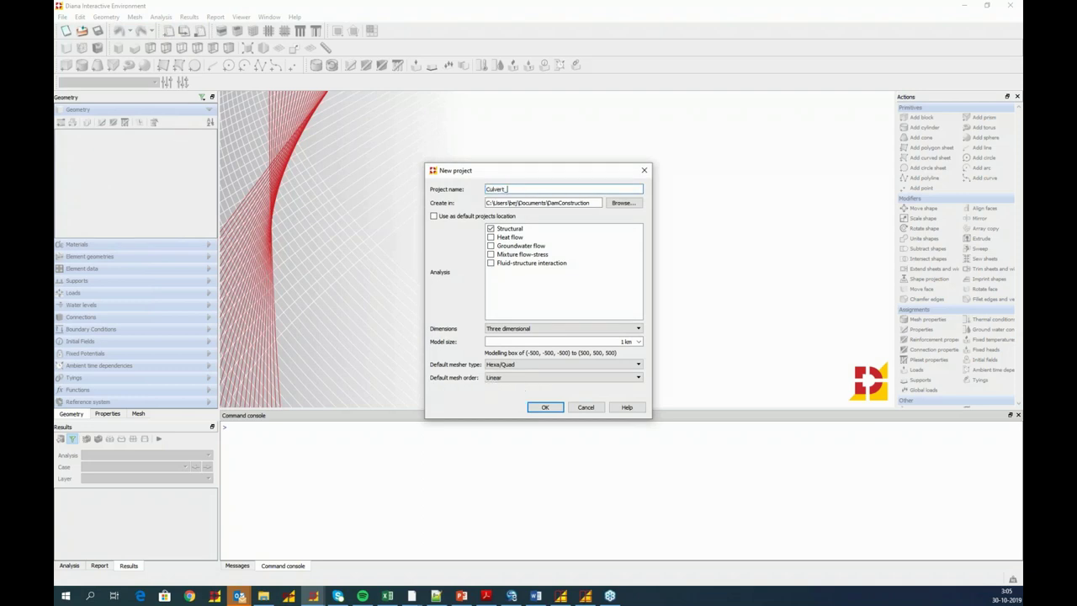
pyautogui.write('Installation')
# - Set the new project's location to the Culvert folder on the Desktop
pyautogui.click(624, 203)
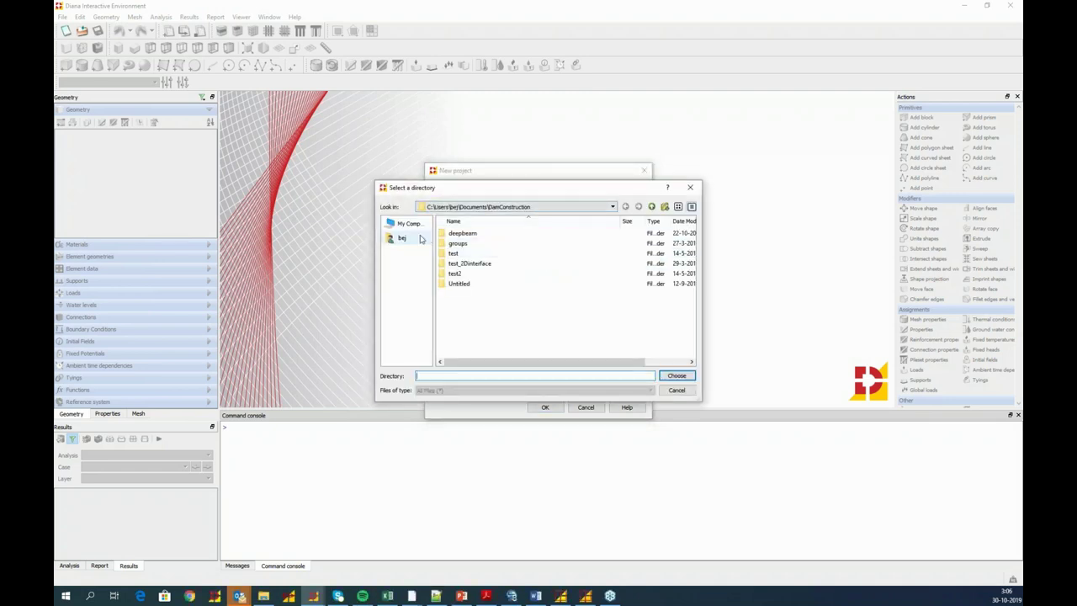
pyautogui.click(416, 241)
pyautogui.doubleClick(480, 314)
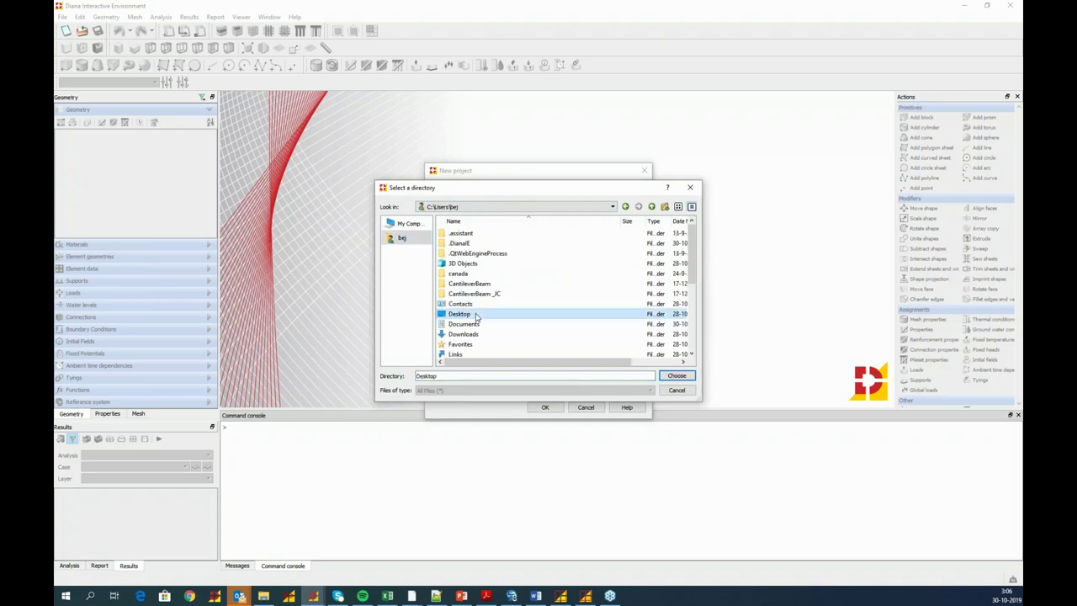
pyautogui.click(461, 283)
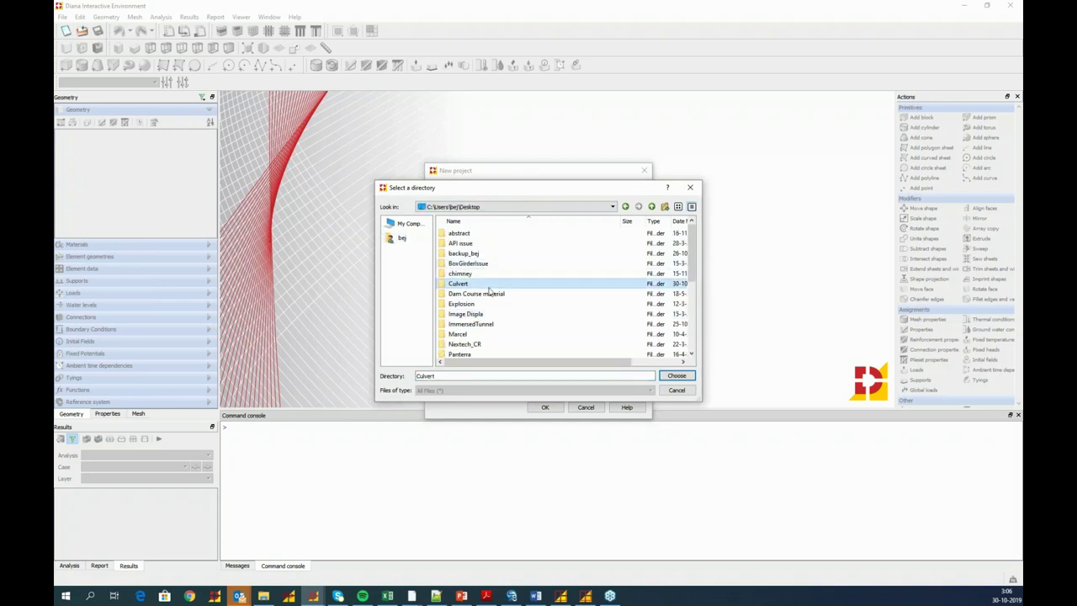
pyautogui.click(676, 375)
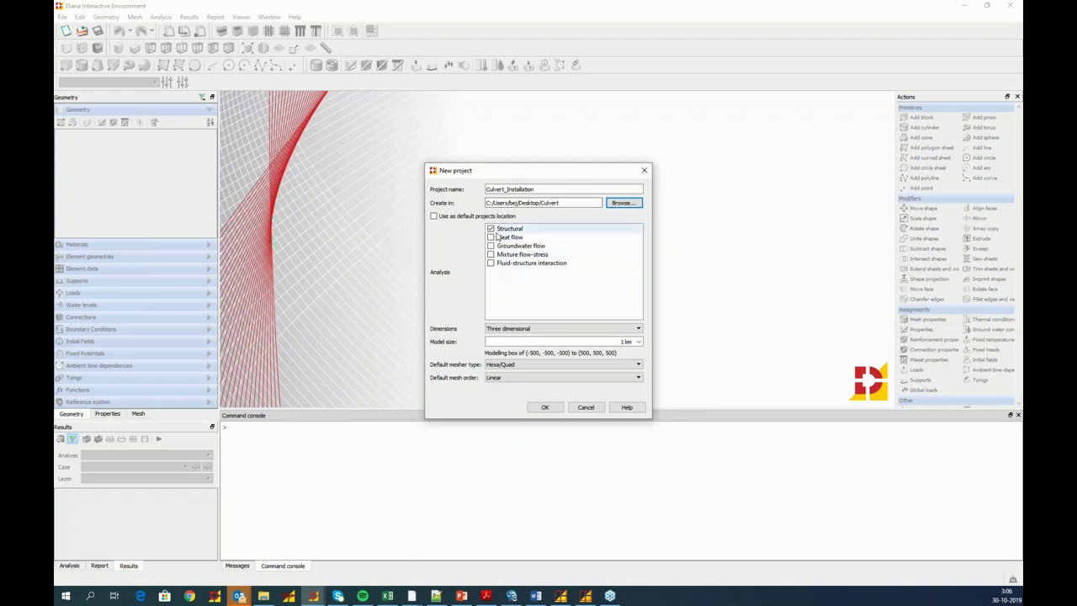
# - Set the new project's dimensions to Plane strain
pyautogui.click(543, 330)
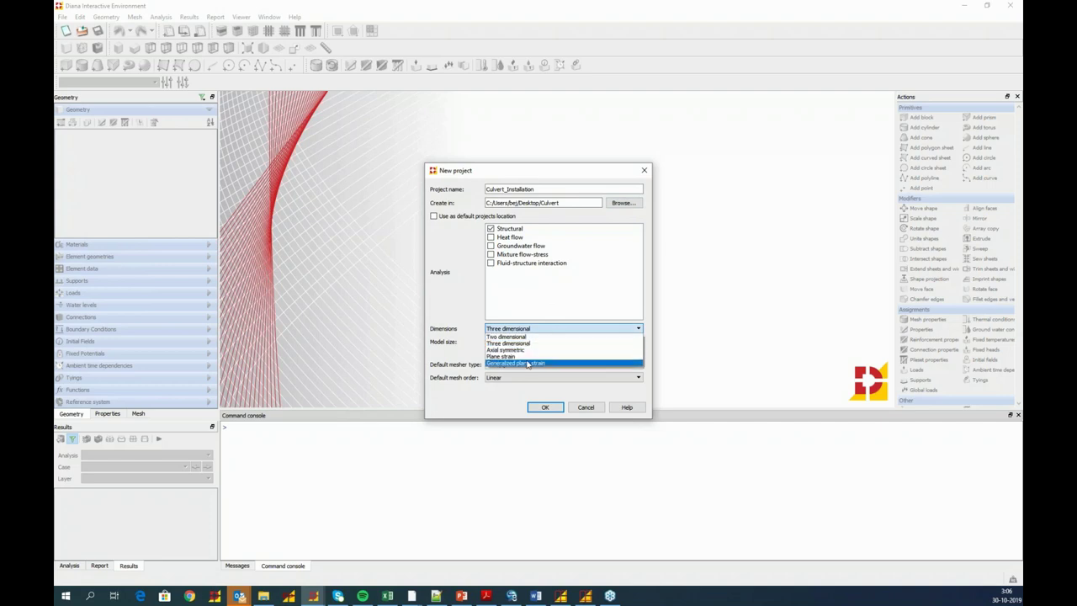
pyautogui.click(528, 356)
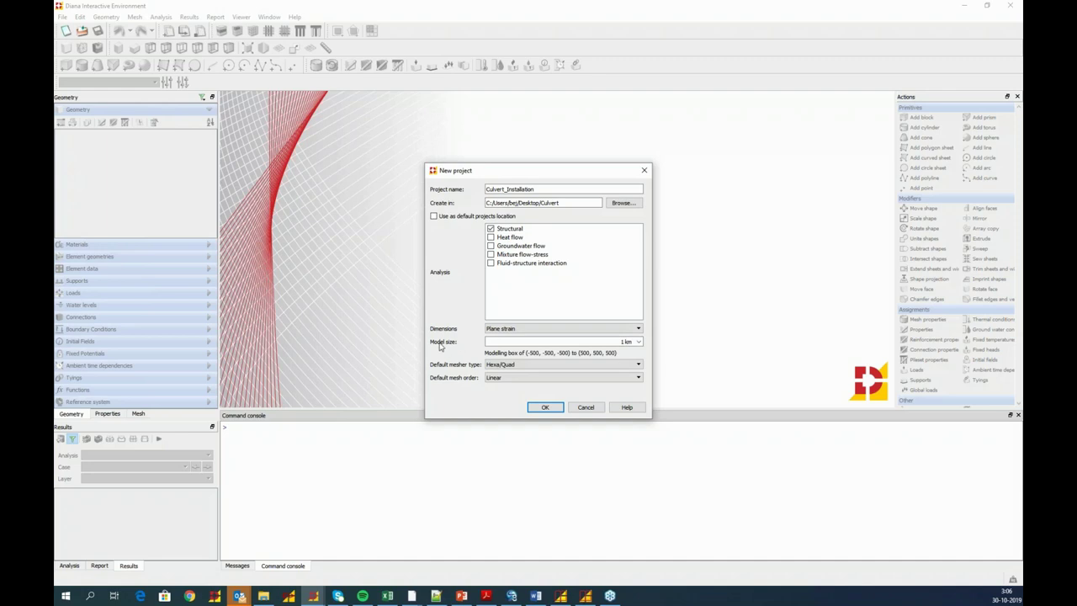
pyautogui.press('Tab')
pyautogui.click(615, 346)
# - Set the default mesh order to Quadratic with mid-side nodes located On shape, and create the project
pyautogui.click(527, 381)
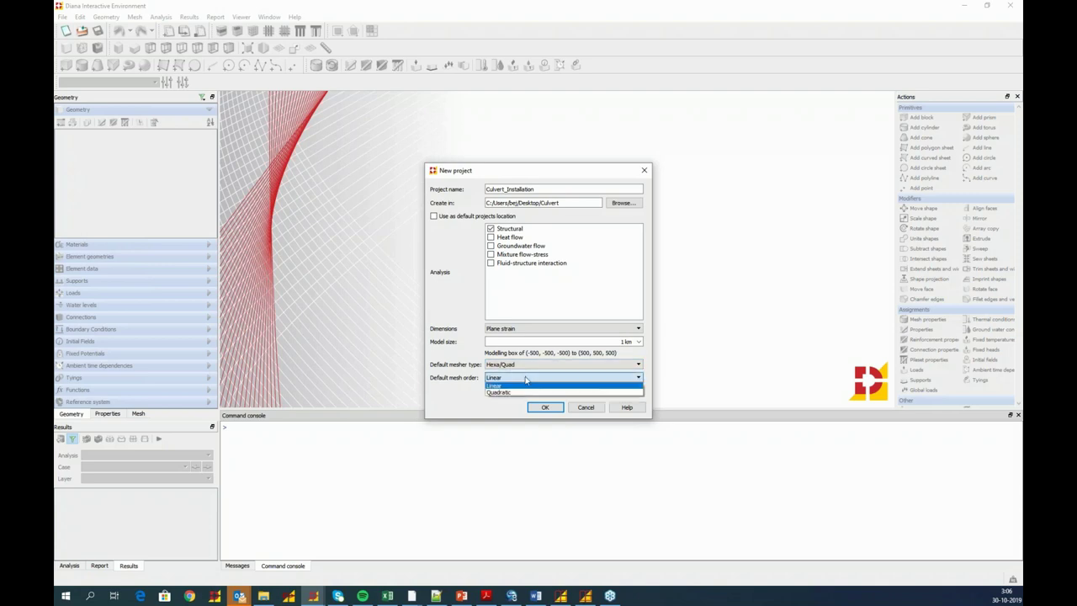
pyautogui.click(516, 394)
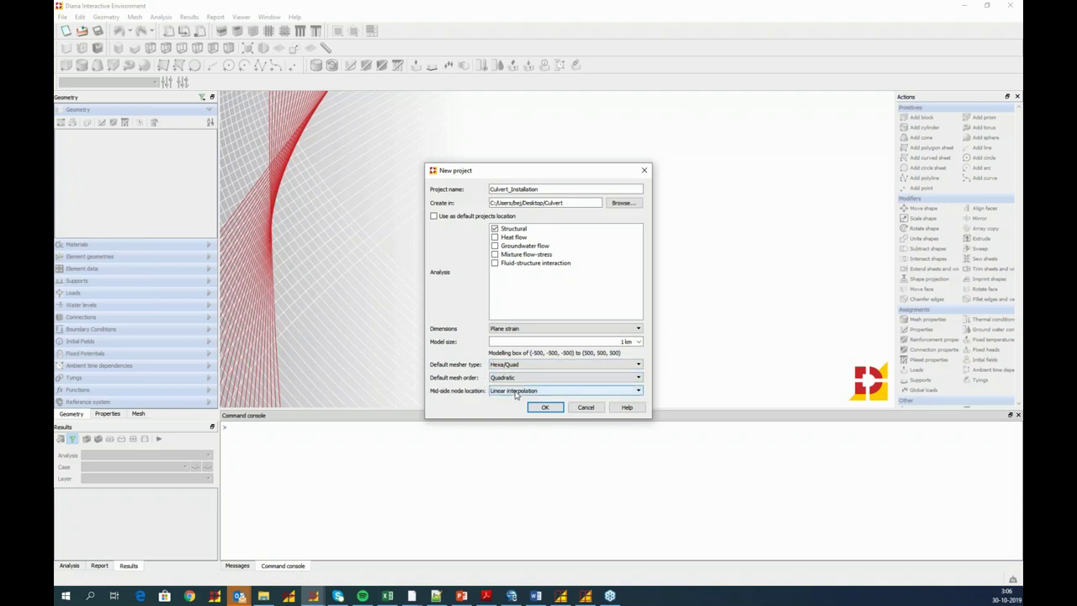
pyautogui.click(517, 392)
pyautogui.click(509, 408)
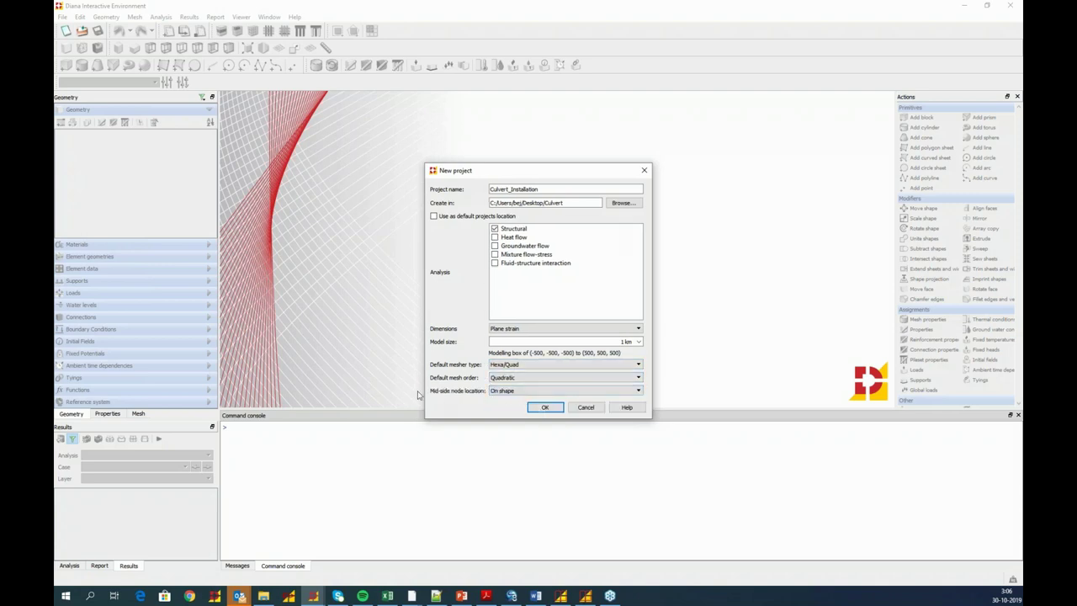
pyautogui.click(545, 407)
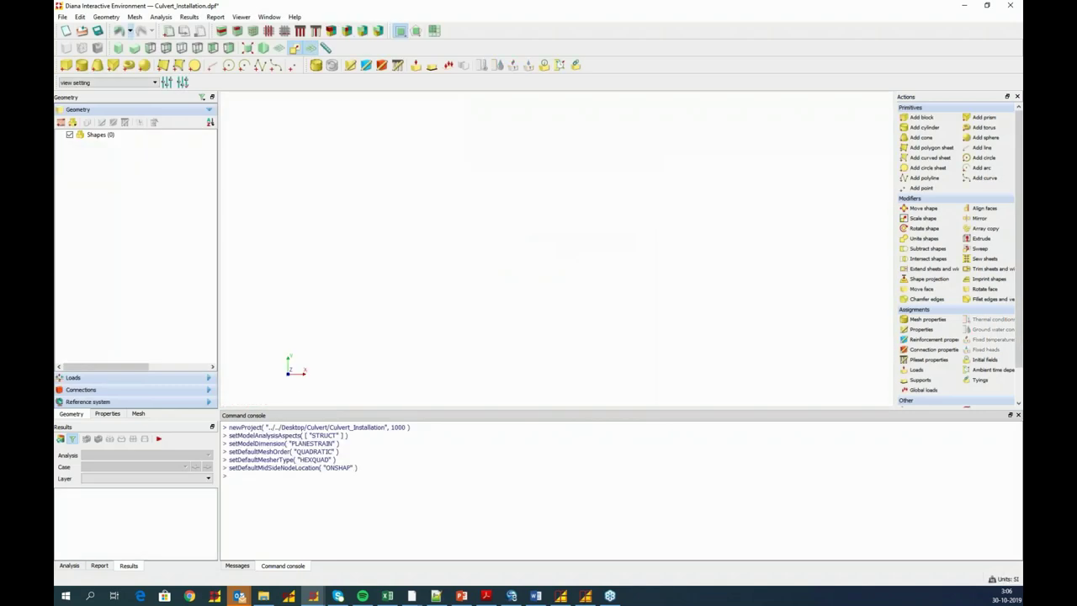
# - Check the unit settings of the new project
pyautogui.click(1014, 579)
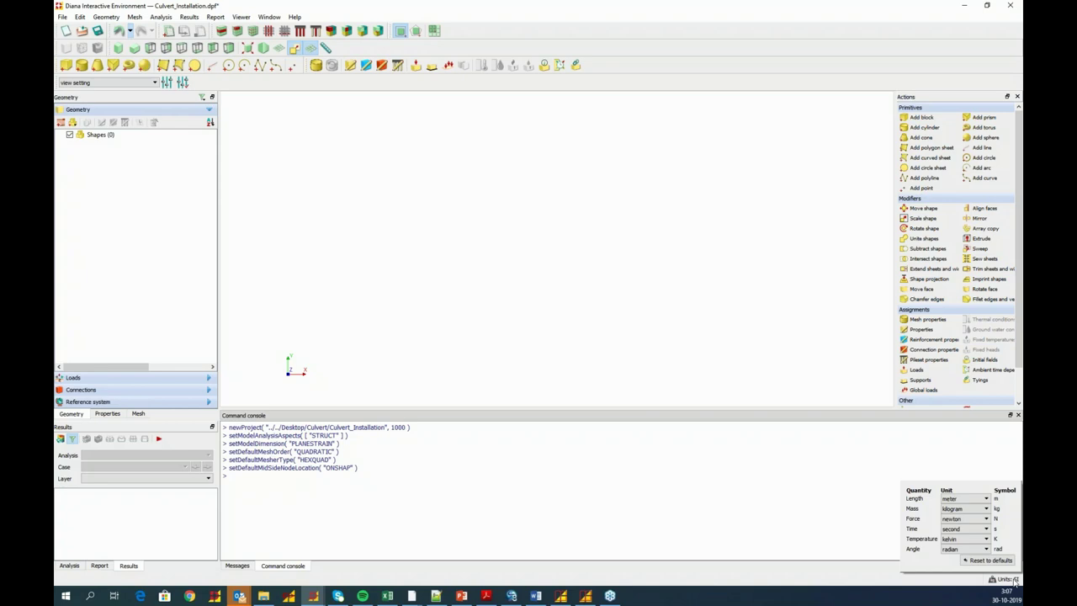
pyautogui.click(804, 488)
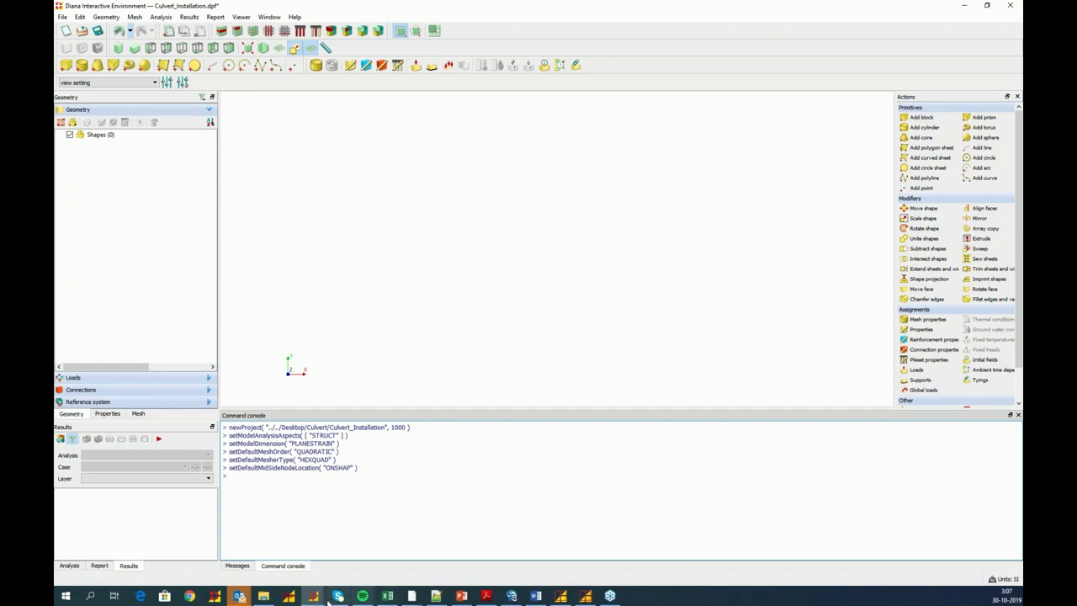
# - Switch to Excel and move the Demo_culvert workbook with the coordinate tables aside, returning to DIANA
pyautogui.click(387, 595)
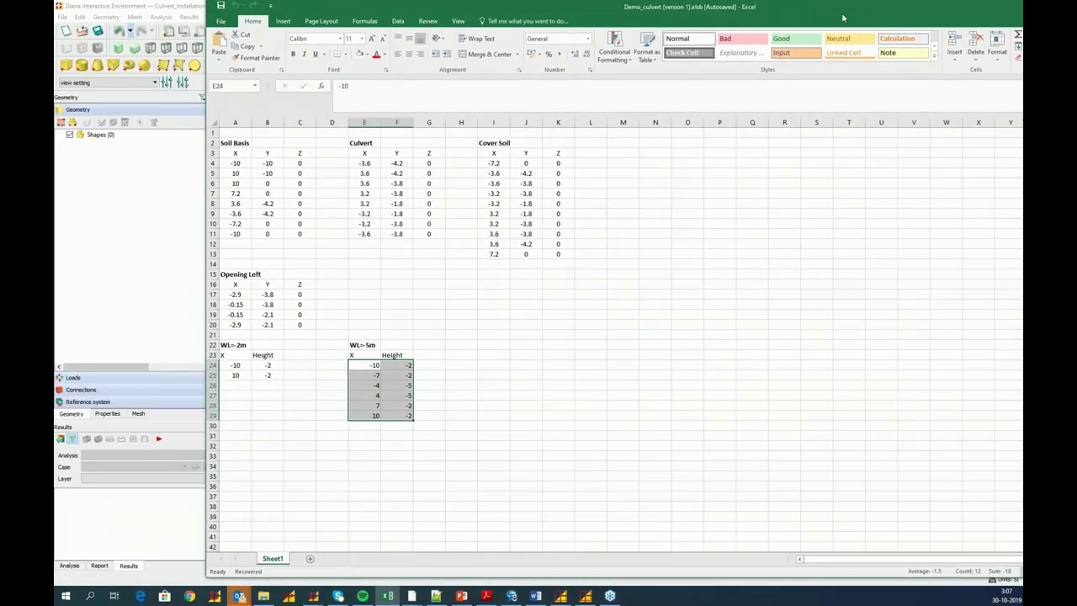
pyautogui.write('-10\t-2 -7\t-2 -4\t-5 4\t-5 7\t-2 10\t-2')
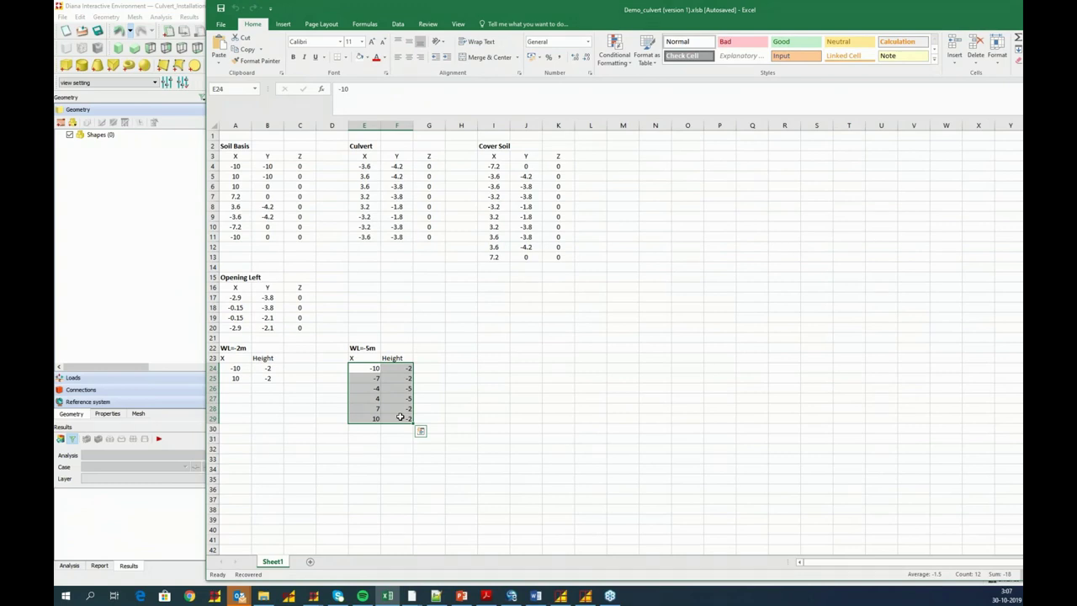
pyautogui.press('Escape')
pyautogui.moveTo(833, 18); pyautogui.dragTo(202, 32)
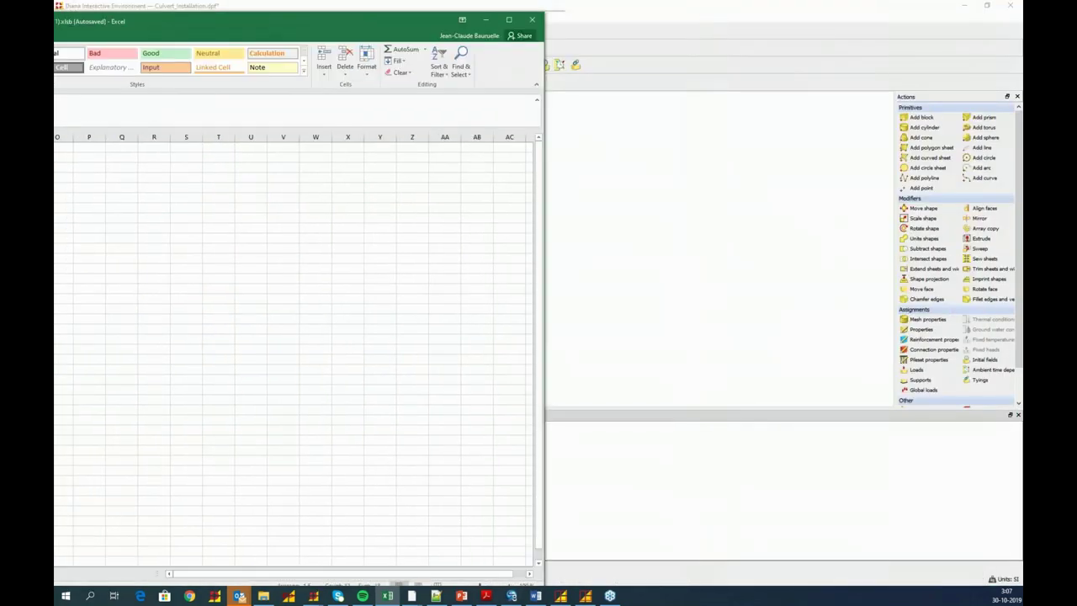
pyautogui.hotkey('alt', 'Tab')
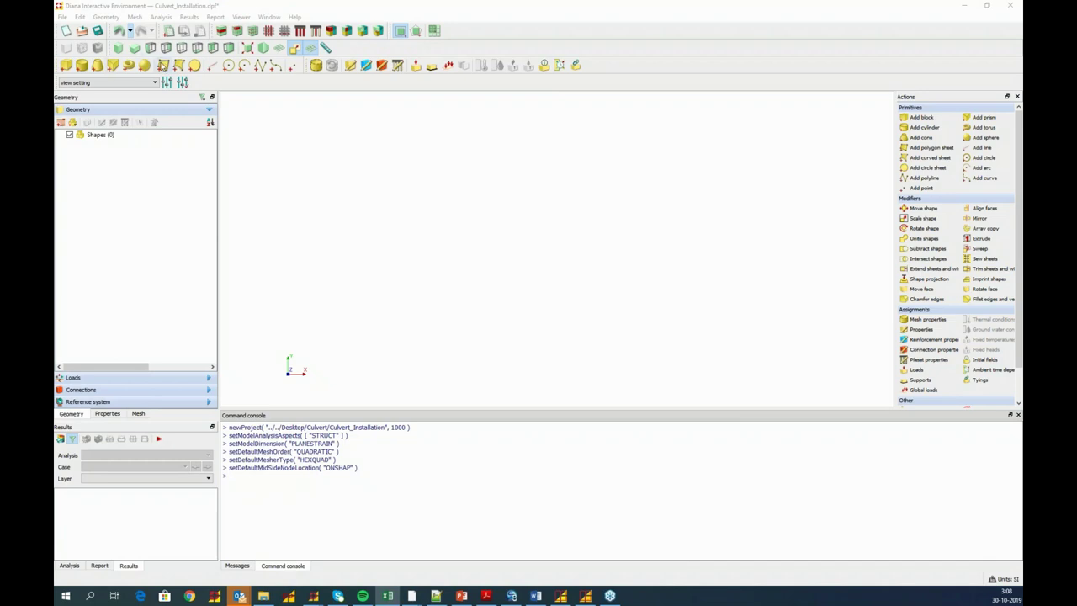
# - Start a polygon sheet for the soil basis, with its points defined by the Coordinates method
pyautogui.click(164, 65)
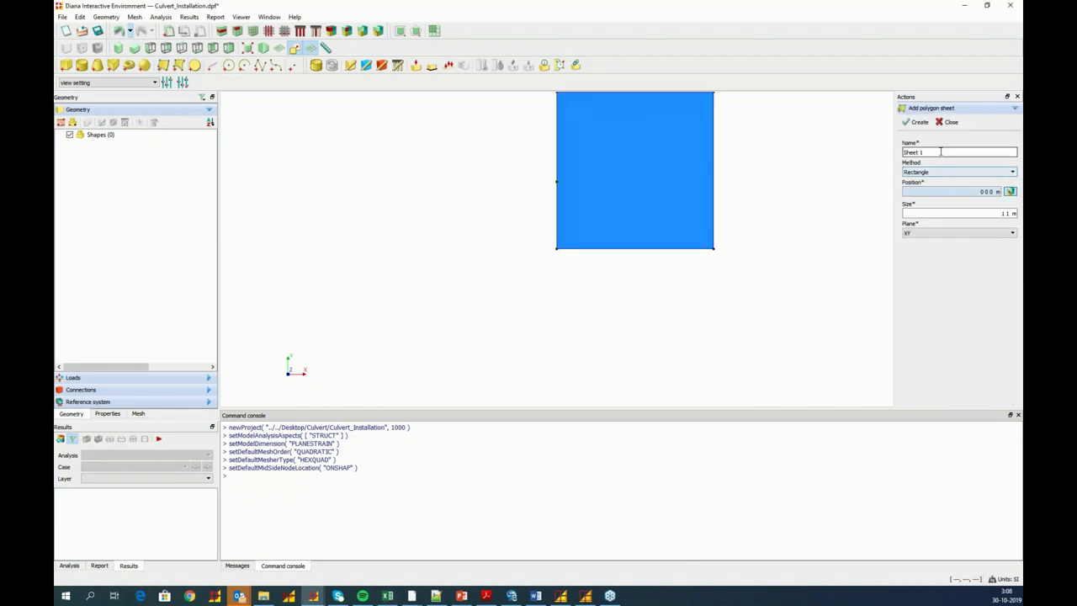
pyautogui.moveTo(939, 152); pyautogui.dragTo(886, 154)
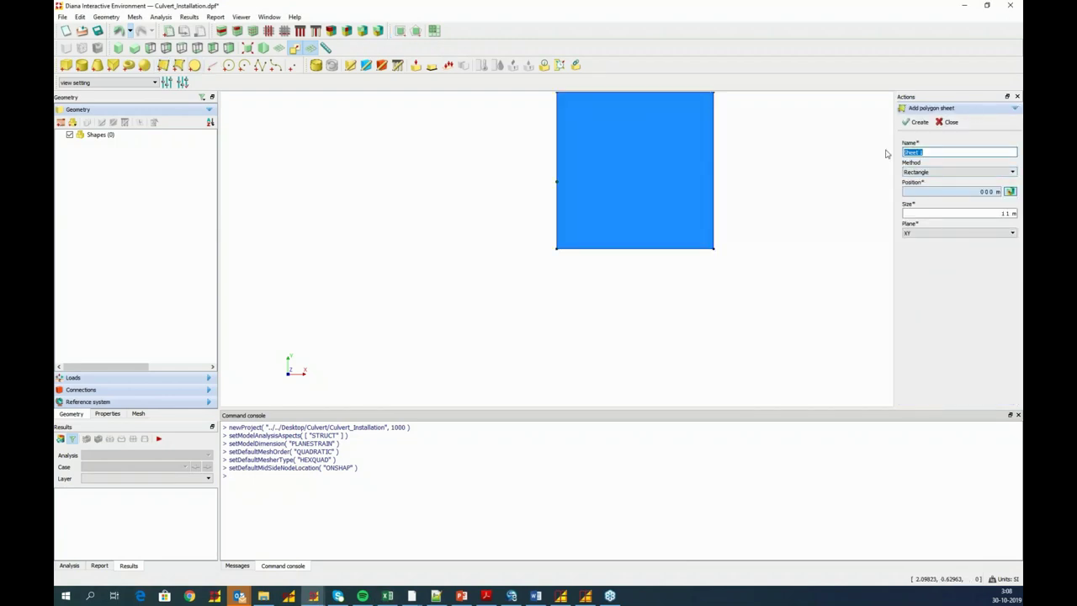
pyautogui.write('Soil Bas')
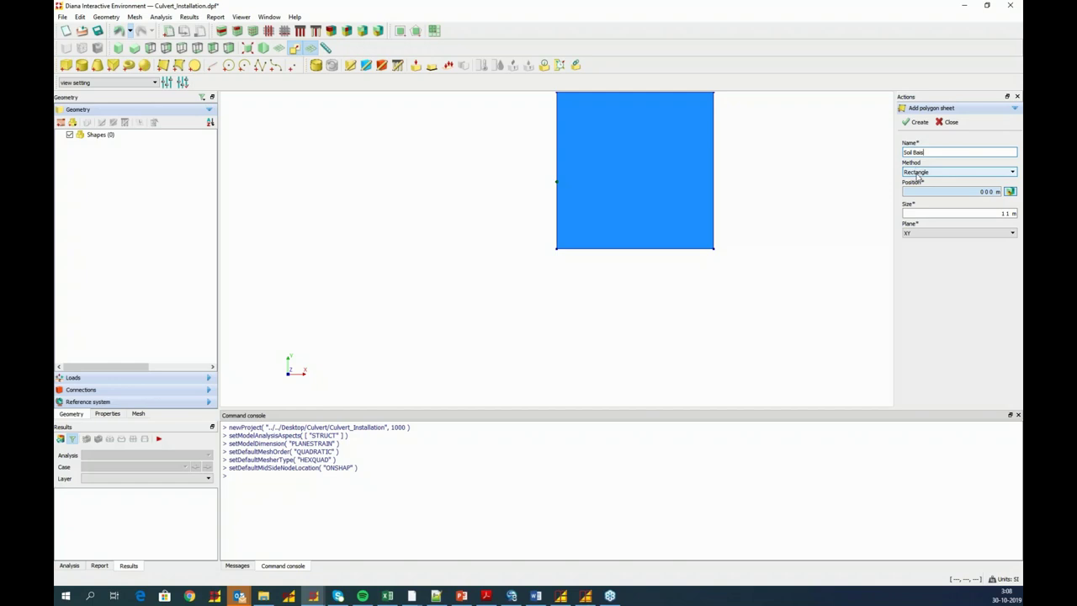
pyautogui.click(915, 171)
pyautogui.click(932, 187)
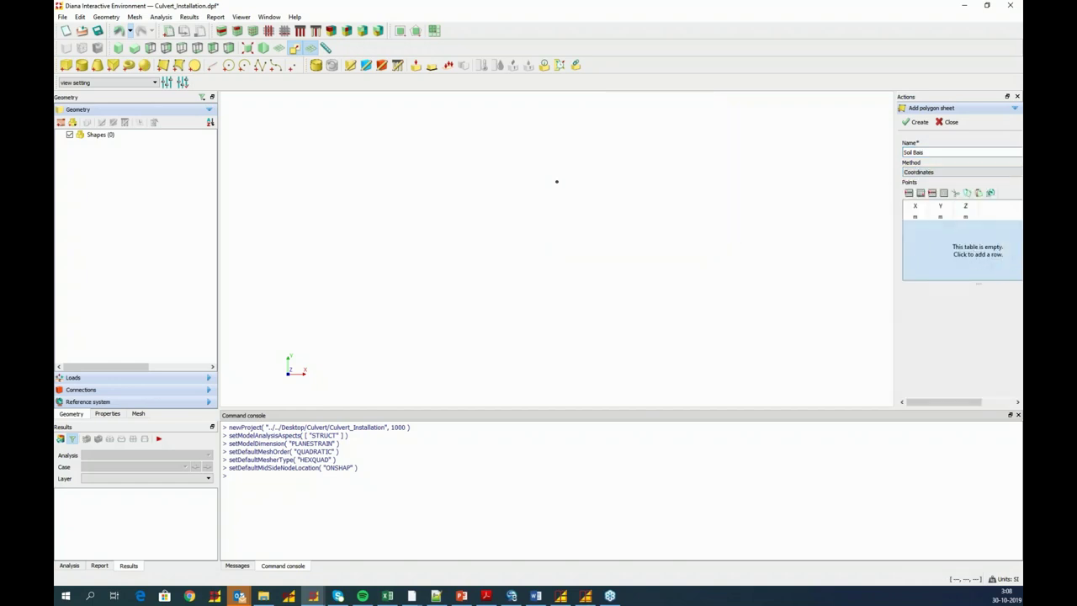
# - Fill the points table with the Soil Basis coordinates from the Excel workbook and create the sheet under the name Soil Basis
pyautogui.hotkey('alt', 'Tab')
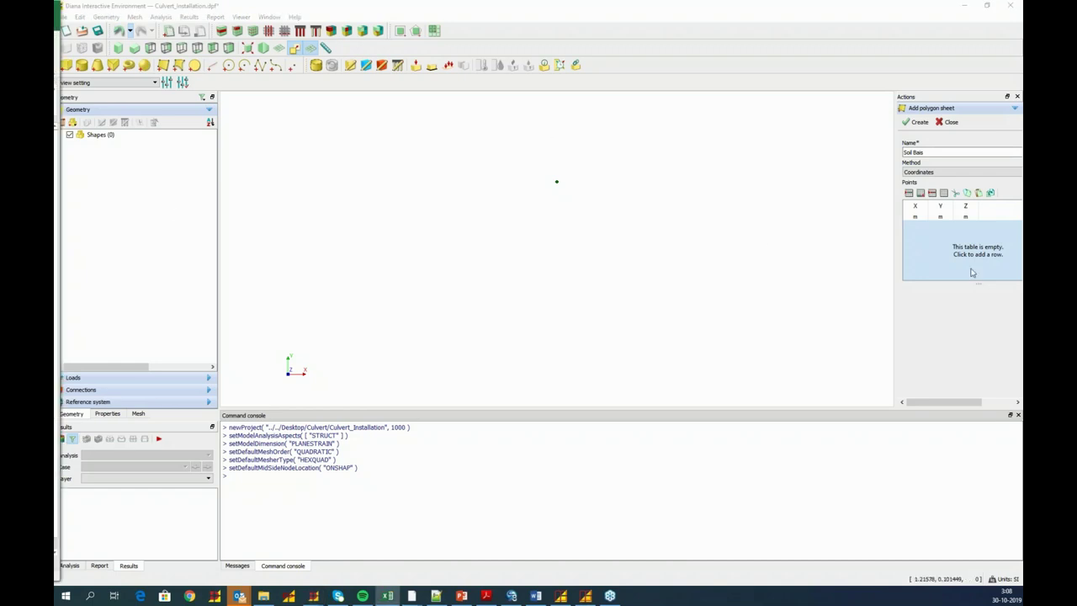
pyautogui.click(926, 210)
pyautogui.write('-10\t-10\t0 10\t-10\t0 10\t0\t0 7.2\t0\t0')
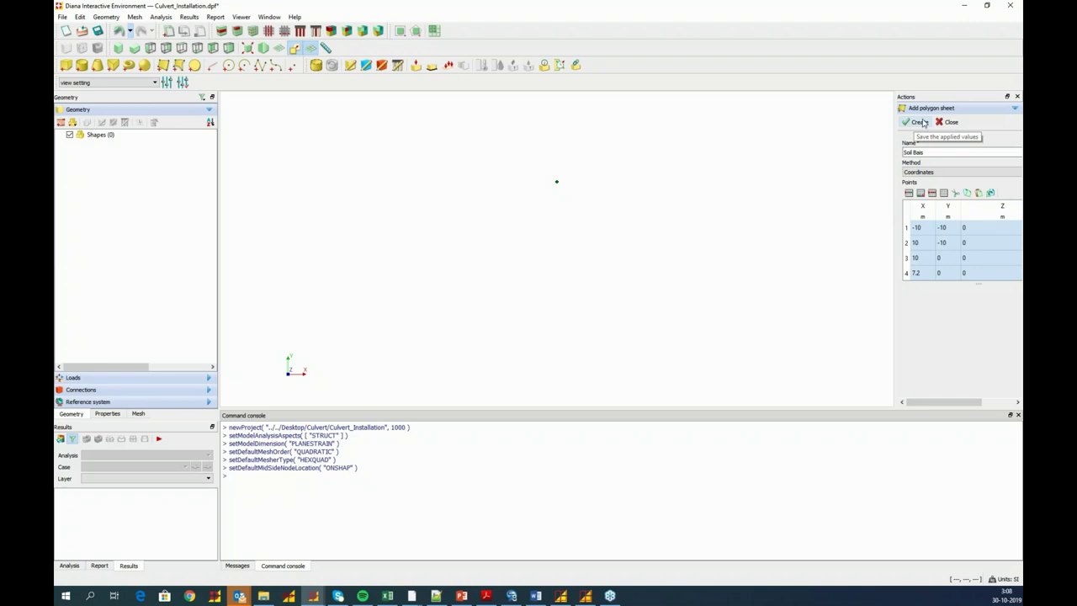
pyautogui.click(925, 152)
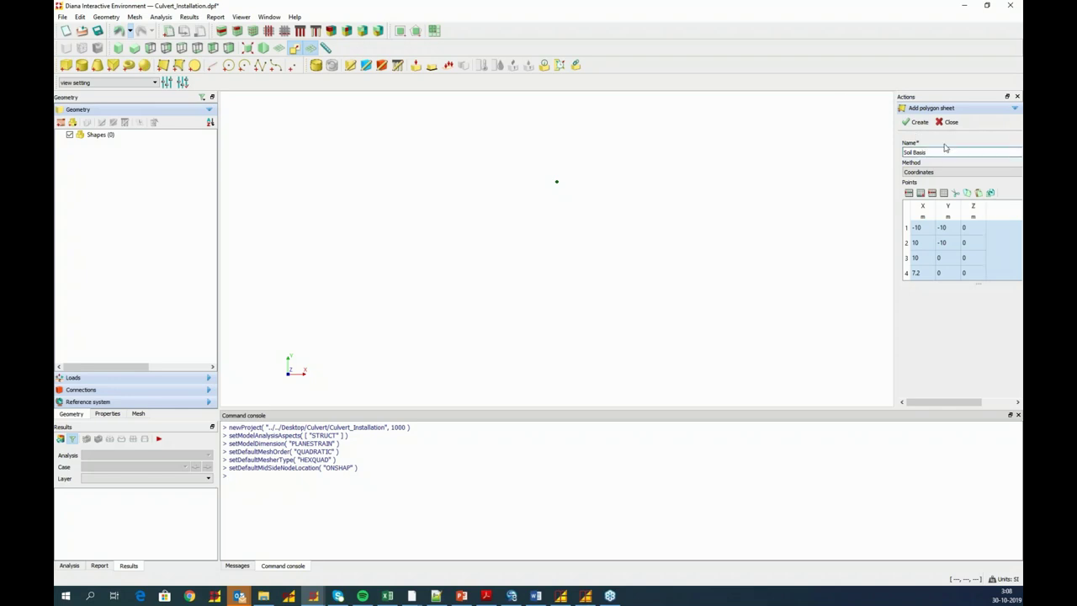
pyautogui.click(918, 122)
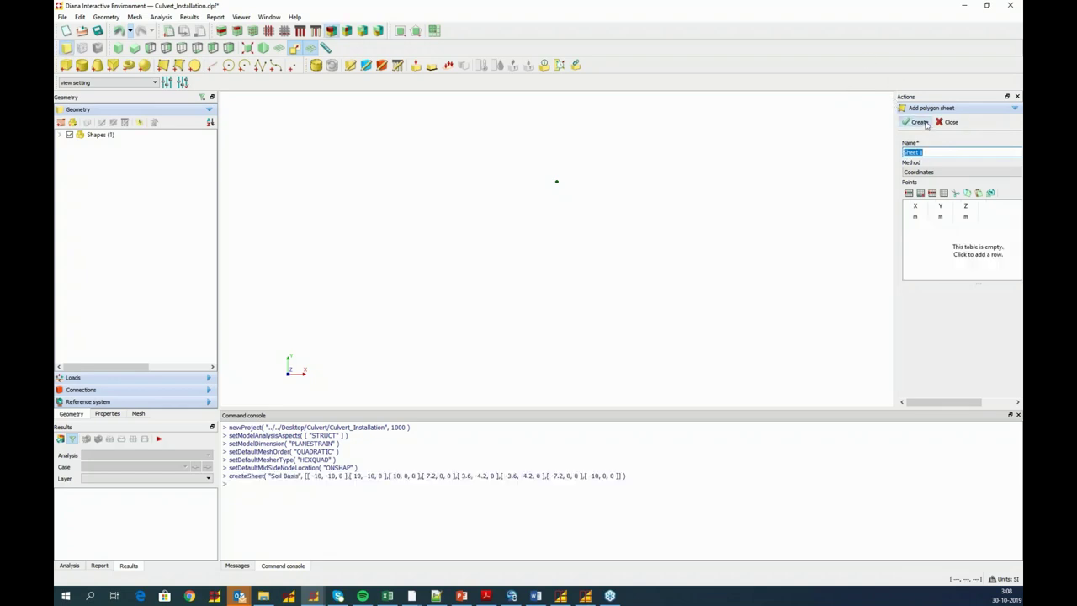
# - Create a polygon sheet named Culvert from the Culvert coordinates in the Excel workbook
pyautogui.click(247, 48)
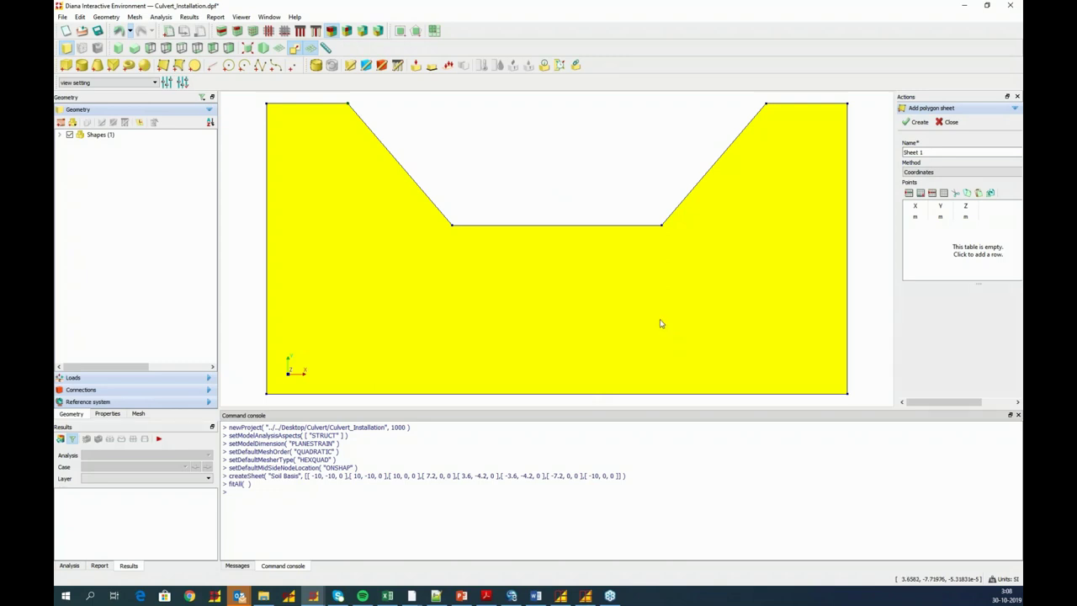
pyautogui.tripleClick(950, 151)
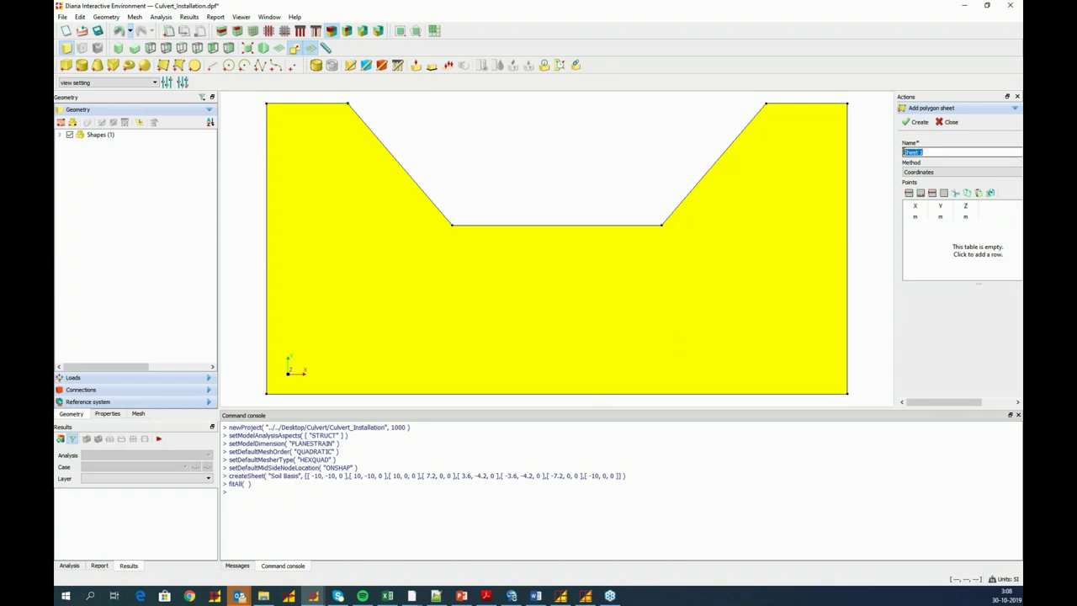
pyautogui.write('Culvert')
pyautogui.hotkey('alt', 'Tab')
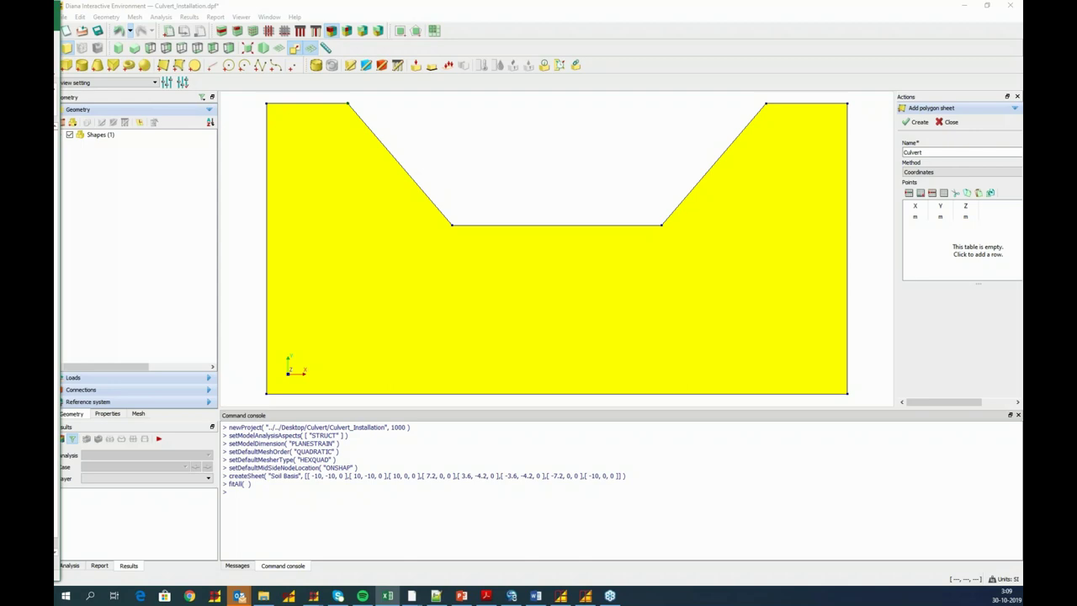
pyautogui.click(913, 213)
pyautogui.hotkey('ctrl', 'v')
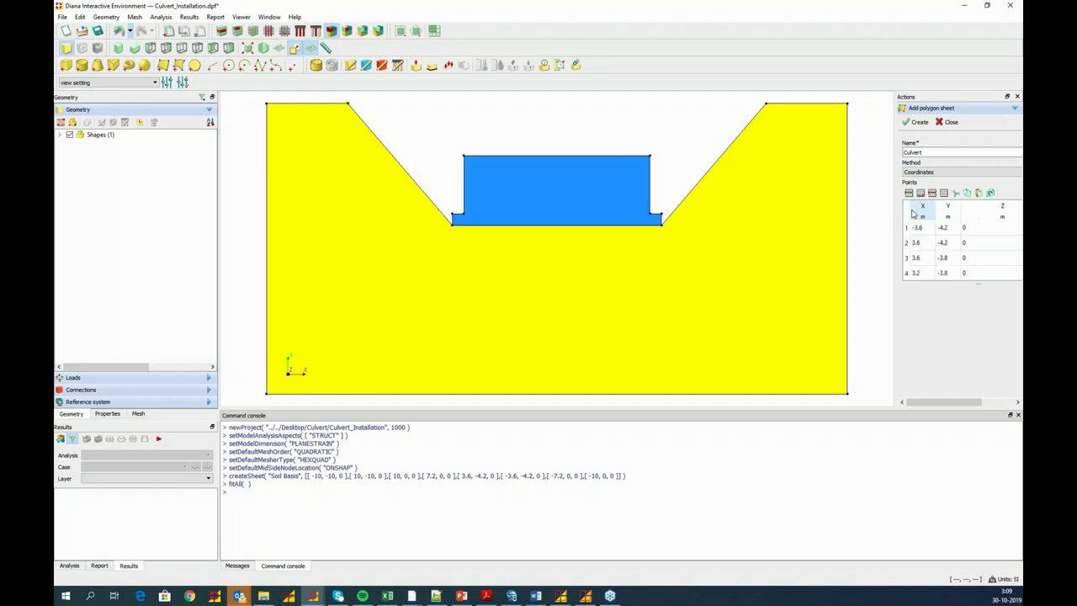
pyautogui.click(921, 123)
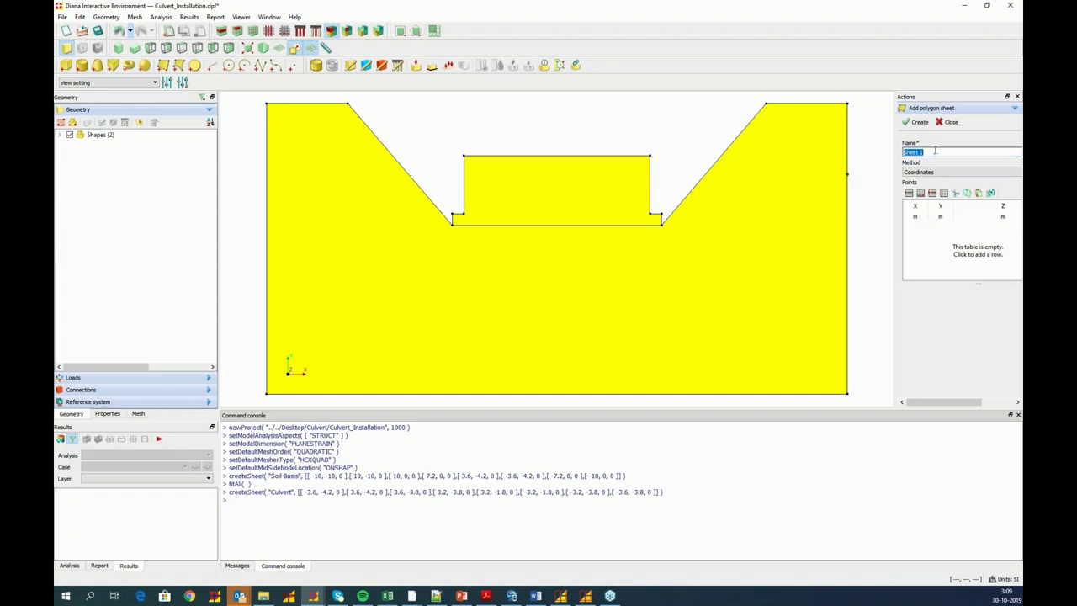
# - Create a polygon sheet named Cover Soil from the Cover Soil coordinates in the Excel workbook
pyautogui.write('Cover Soil')
pyautogui.hotkey('alt', 'Tab')
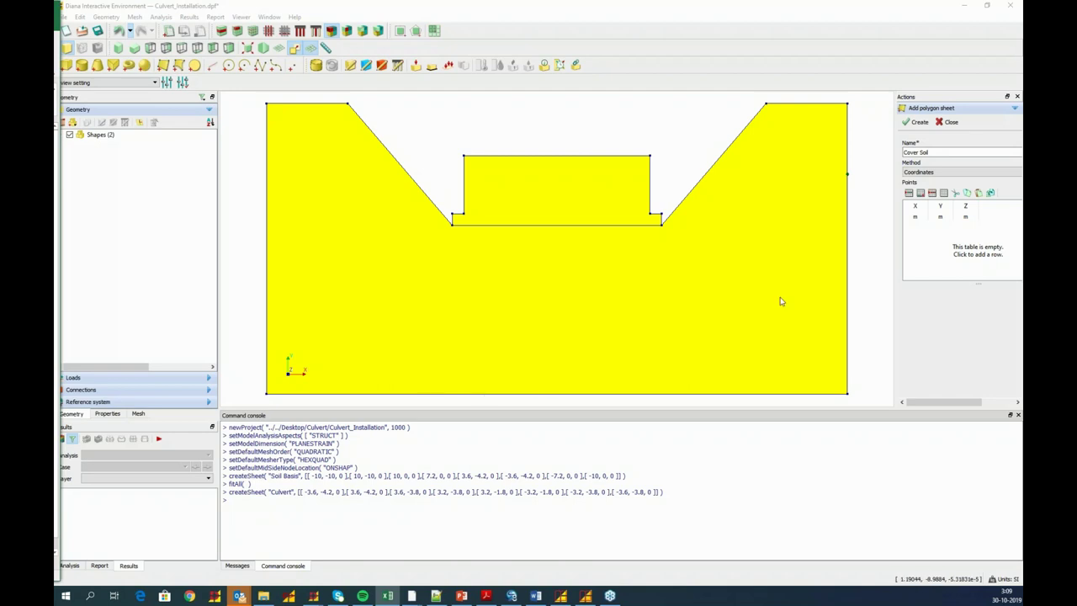
pyautogui.click(910, 214)
pyautogui.hotkey('ctrl', 'v')
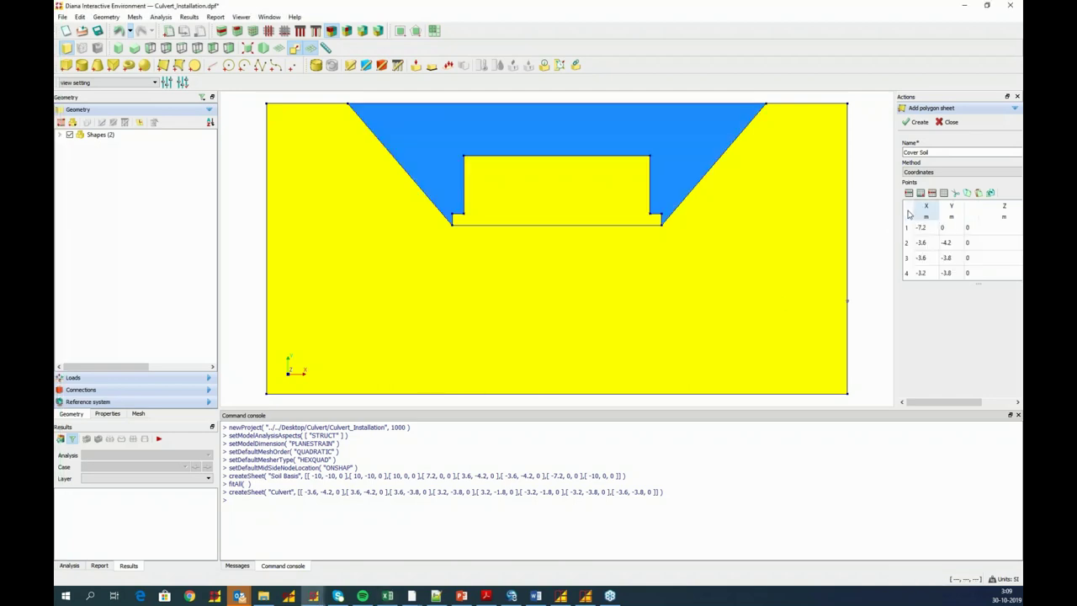
pyautogui.click(919, 122)
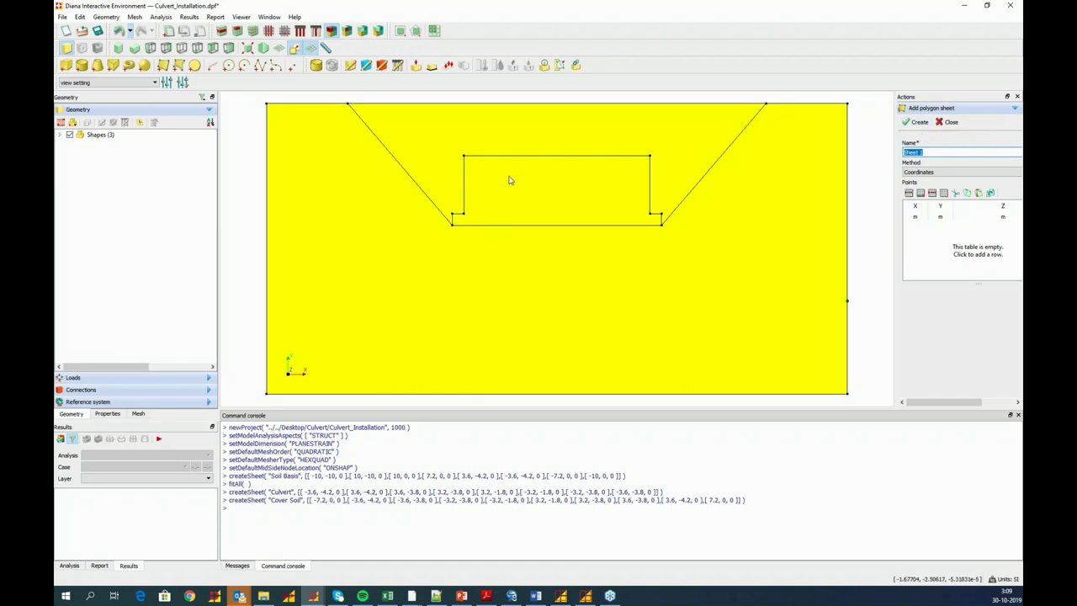
# - Create a polygon sheet named Opening Left from the Excel coordinates (-2.9, -3.8, 0), (-0.15, -3.8, 0), (-0.15, -2.1, 0) and (-2.9, -2.1, 0)
pyautogui.write('O')
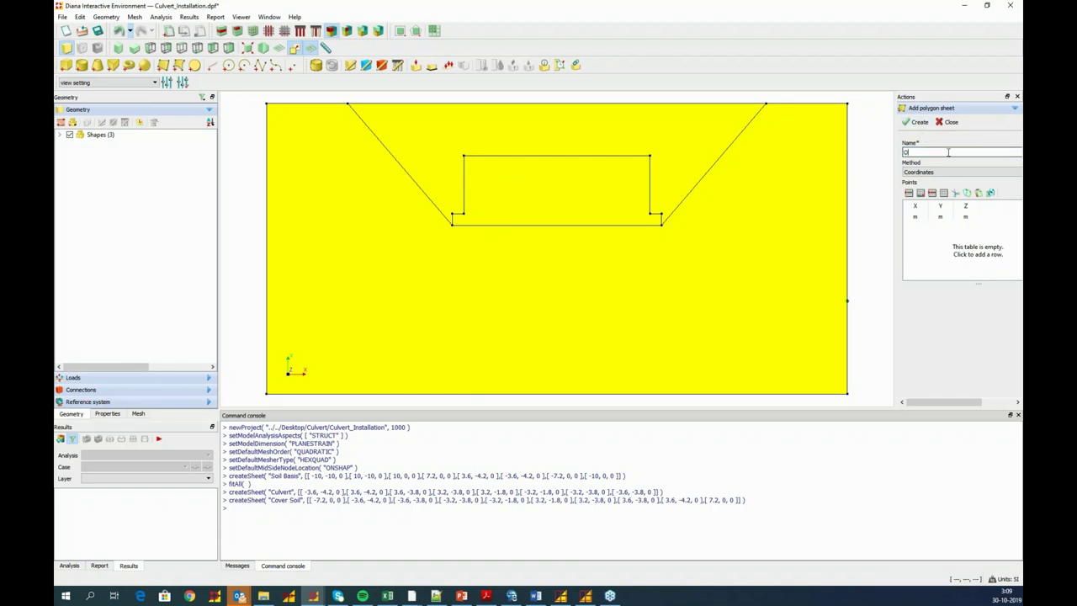
pyautogui.write('pening Left')
pyautogui.hotkey('alt', 'Tab')
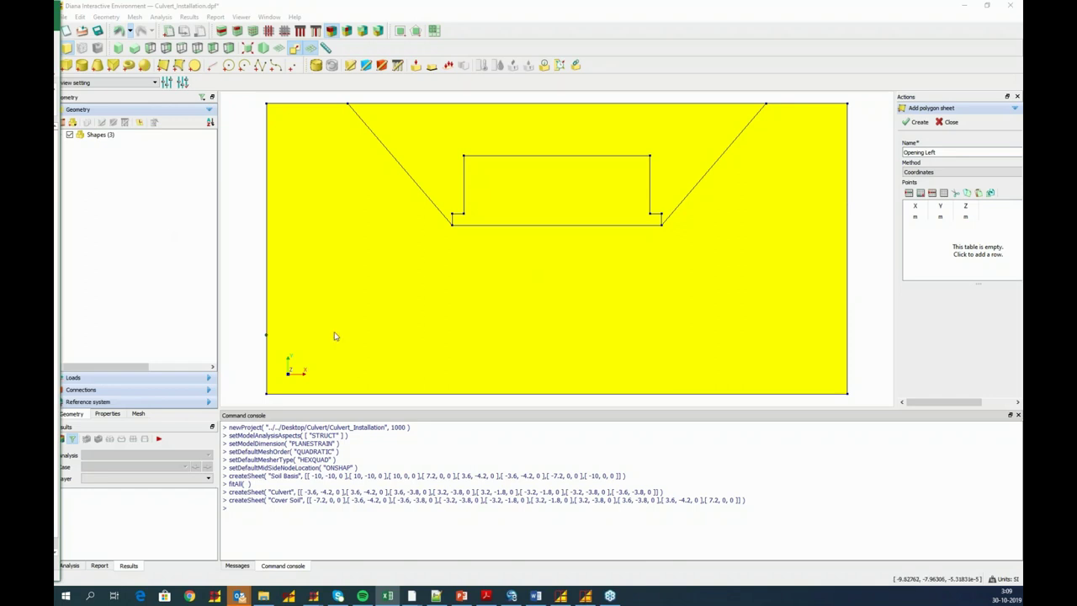
pyautogui.click(917, 214)
pyautogui.write('-2.9\t-3.8\t0 -0.15\t-3.8\t0 -0.15\t-2.1\t0 -2.9\t-2.1\t0')
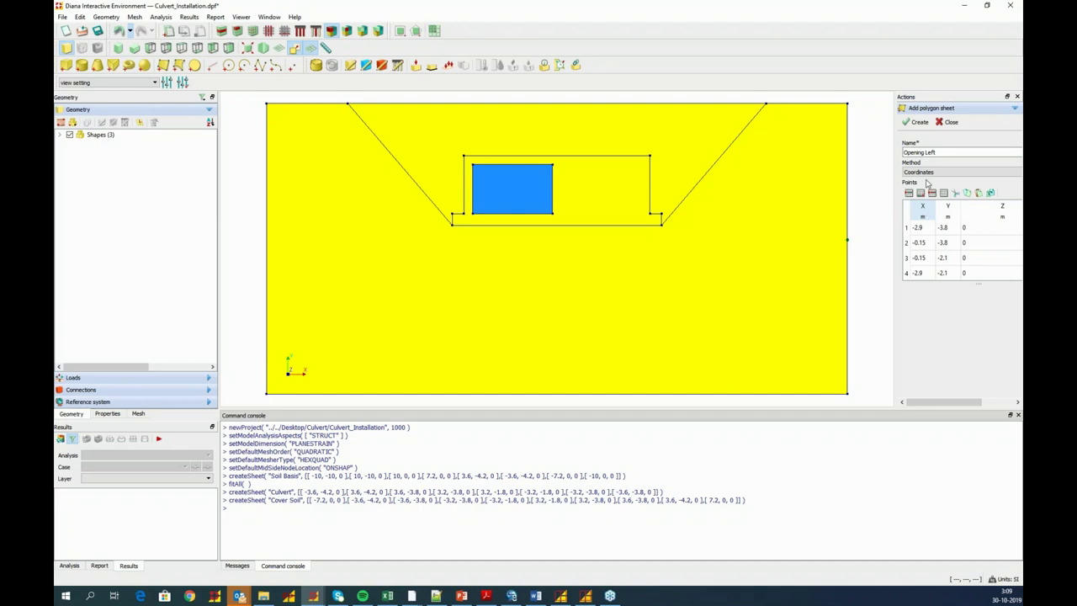
pyautogui.click(920, 123)
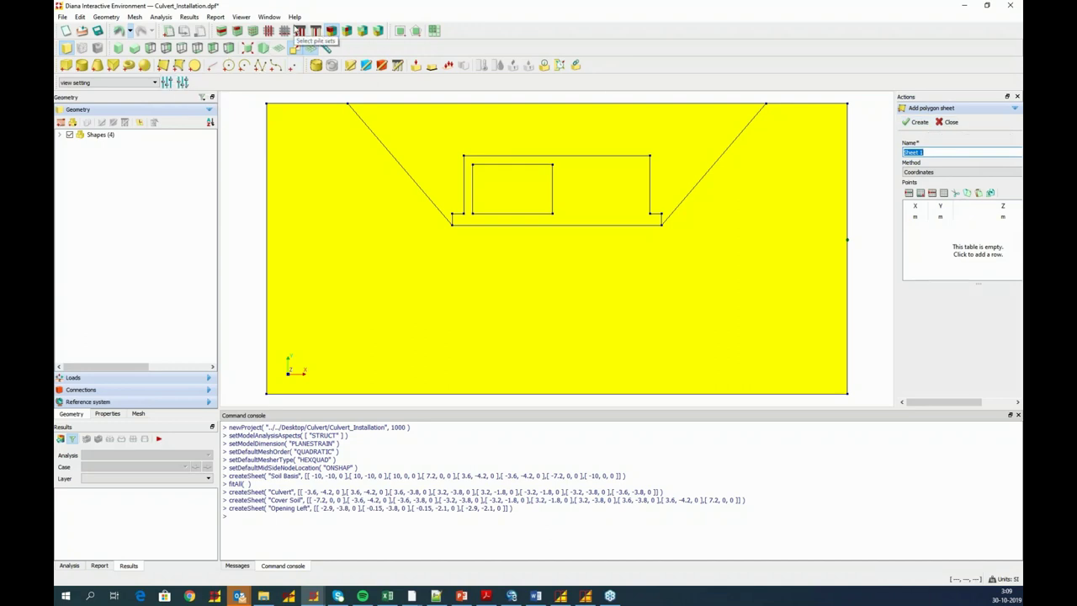
# - Array copy the Opening Left sheet once with an offset of 3.05 m in the X direction
pyautogui.click(106, 17)
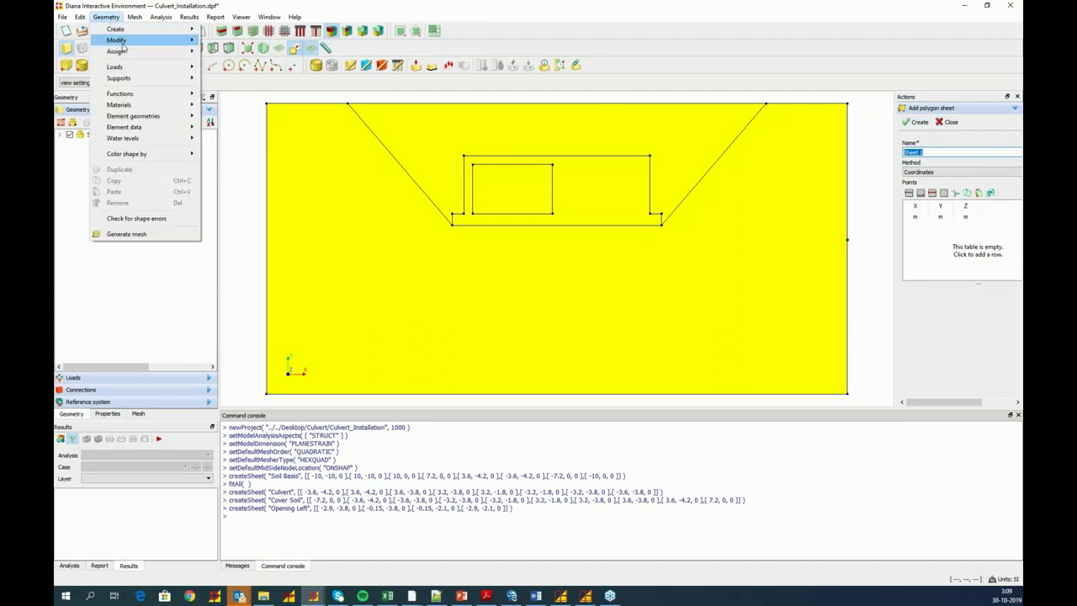
pyautogui.moveTo(122, 47)
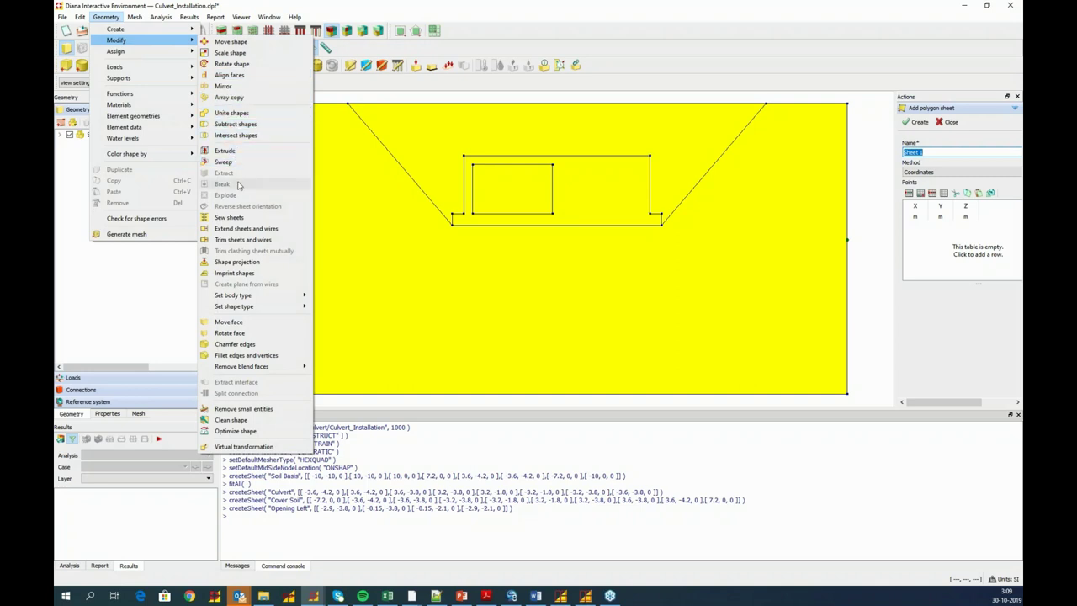
pyautogui.click(229, 97)
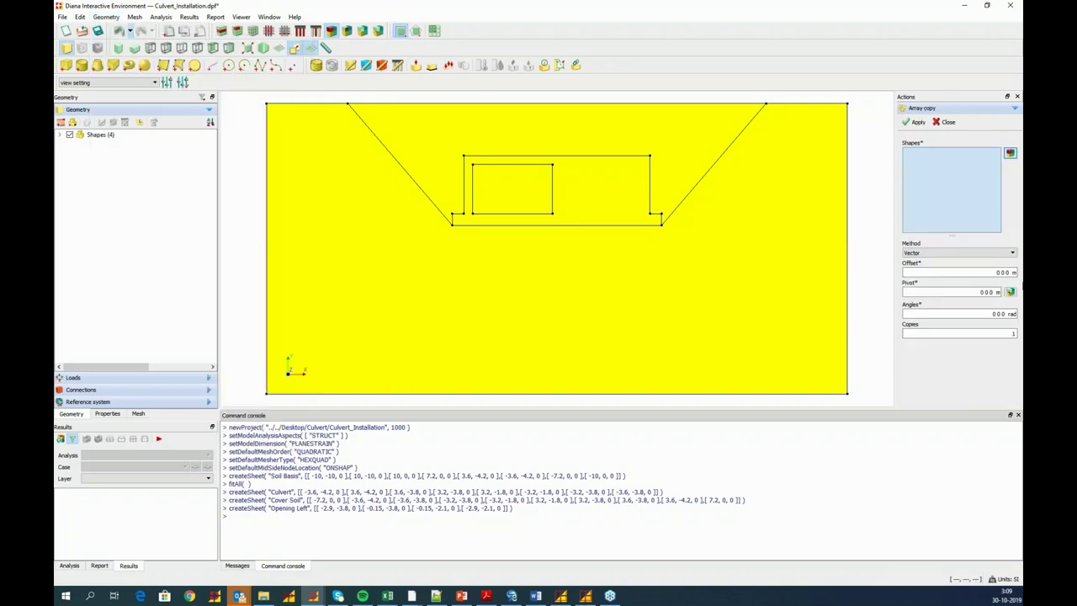
pyautogui.click(515, 200)
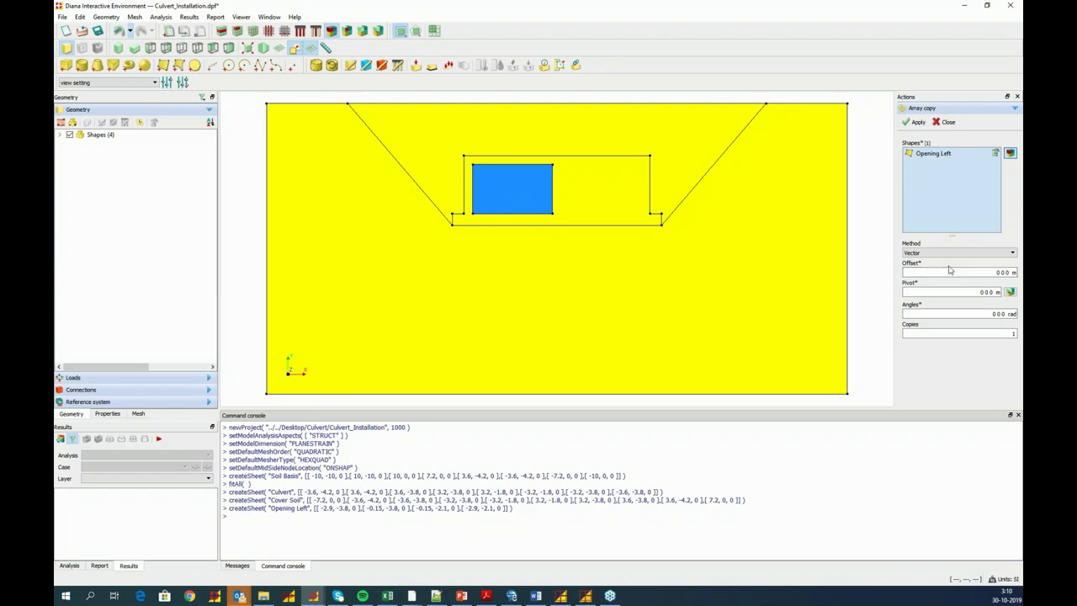
pyautogui.doubleClick(1000, 272)
pyautogui.write('3.05')
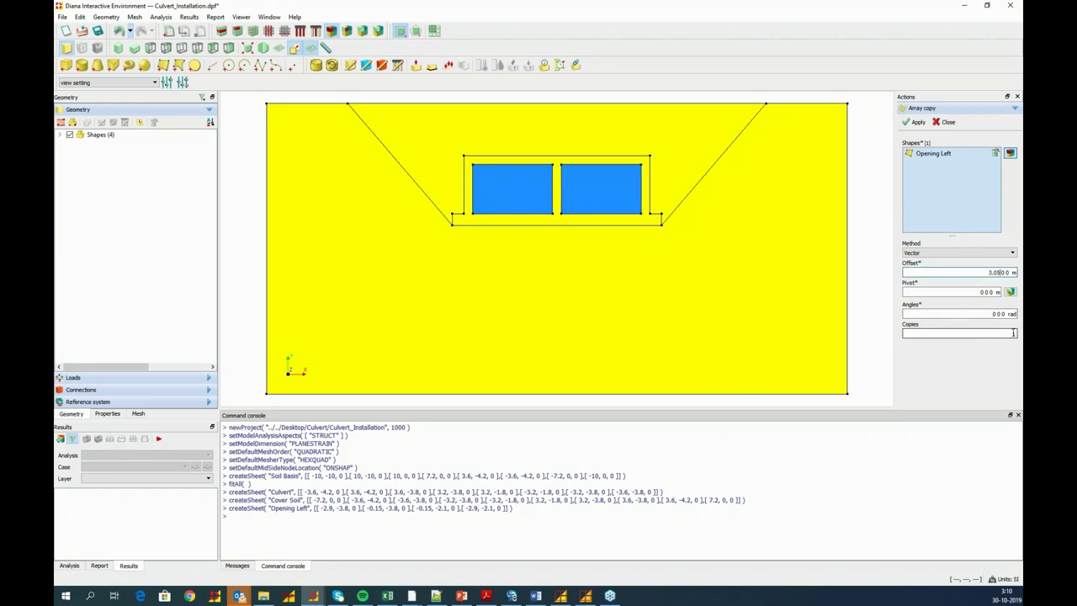
pyautogui.click(917, 123)
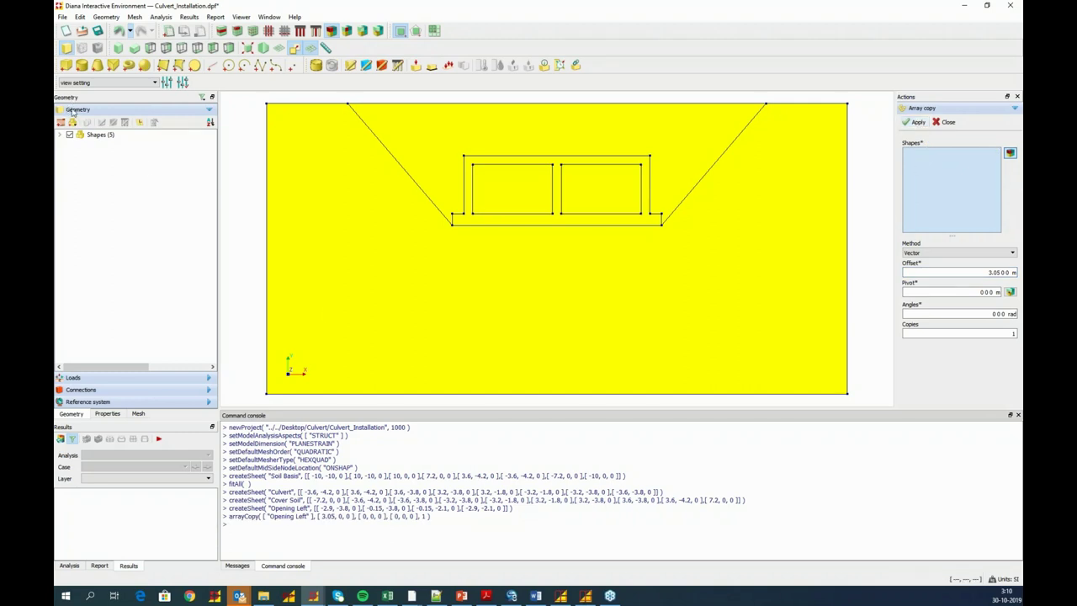
# - Rename the copied opening sheet as Opening Right in the list of shapes
pyautogui.click(68, 135)
pyautogui.click(61, 135)
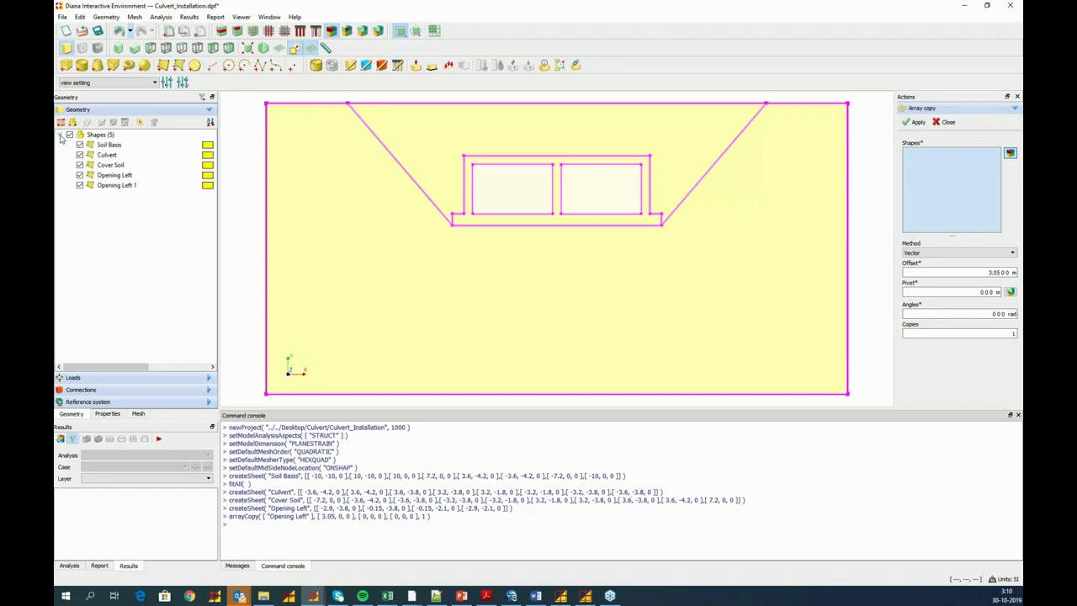
pyautogui.click(107, 155)
pyautogui.click(113, 175)
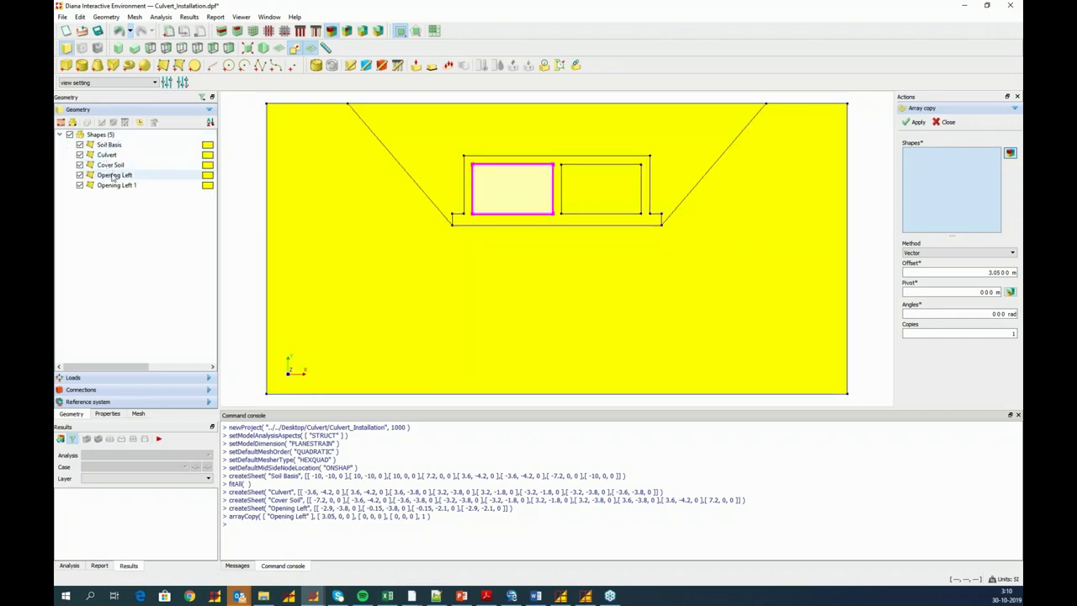
pyautogui.click(114, 185)
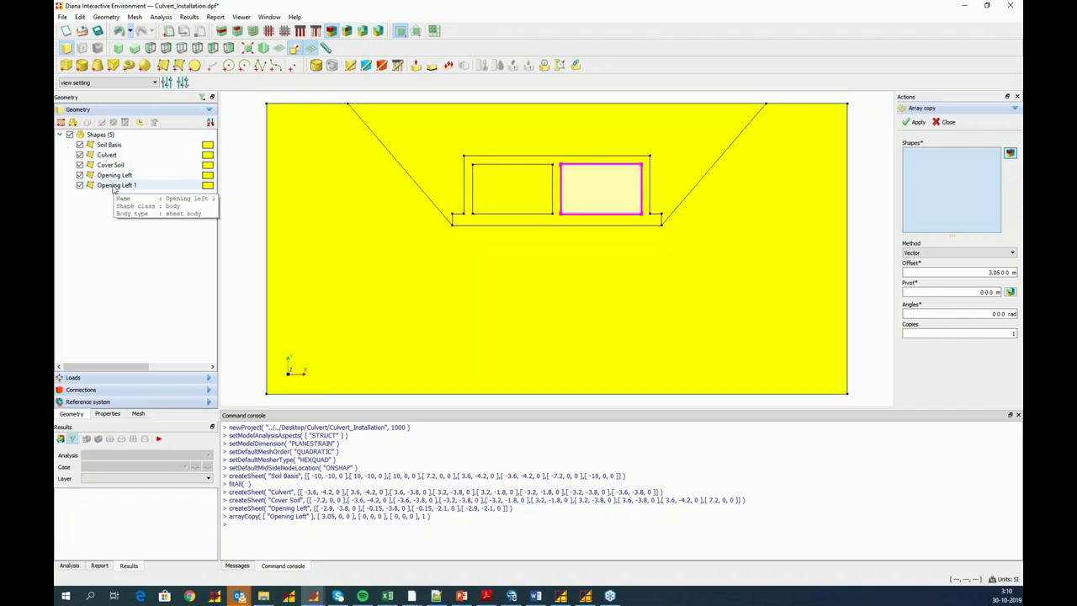
pyautogui.click(115, 187)
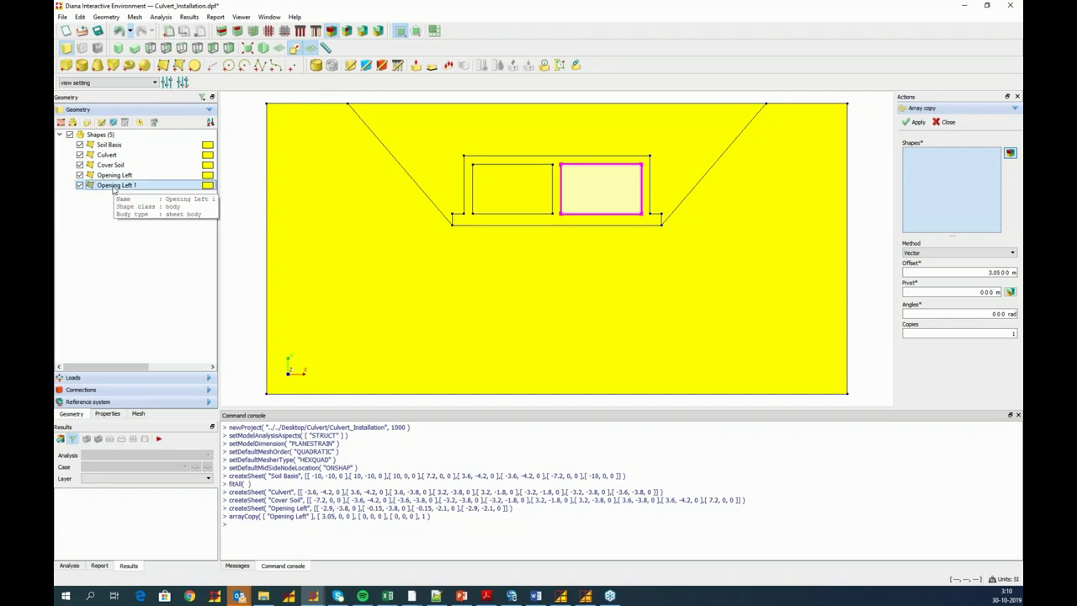
pyautogui.click(115, 187)
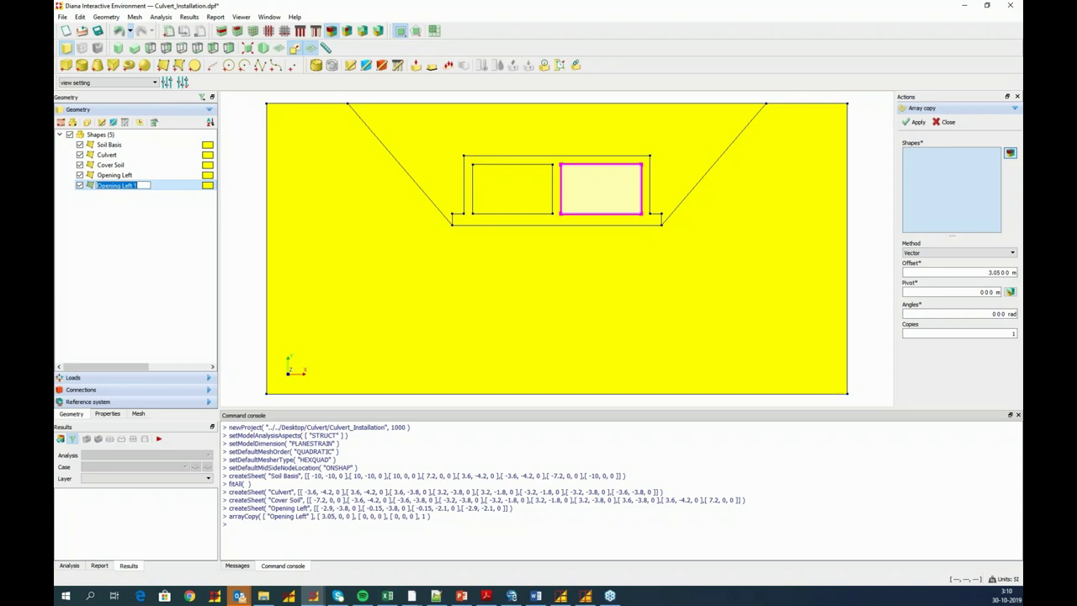
pyautogui.write('Opening Right')
pyautogui.click(124, 241)
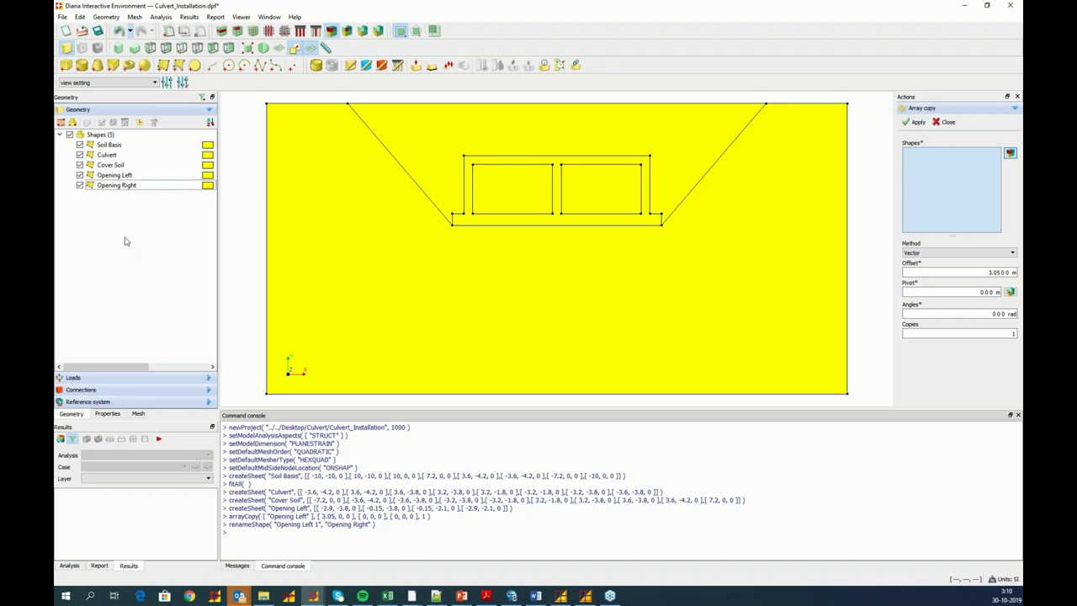
# - Subtract the Opening Left and Opening Right sheets from the Culvert sheet, keeping the tool shapes
pyautogui.click(106, 17)
pyautogui.moveTo(116, 41)
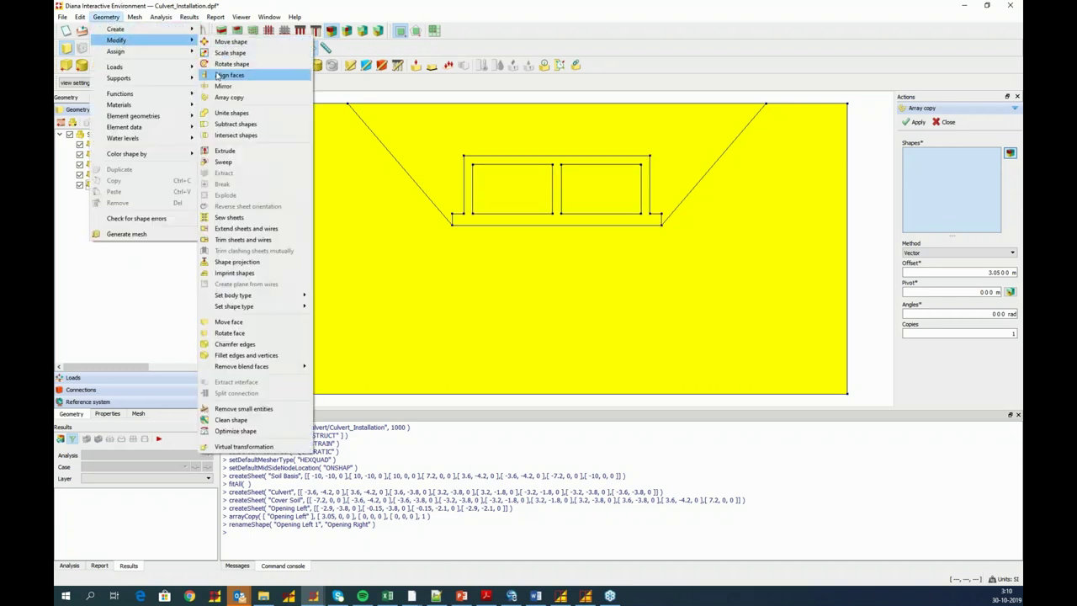
pyautogui.click(228, 124)
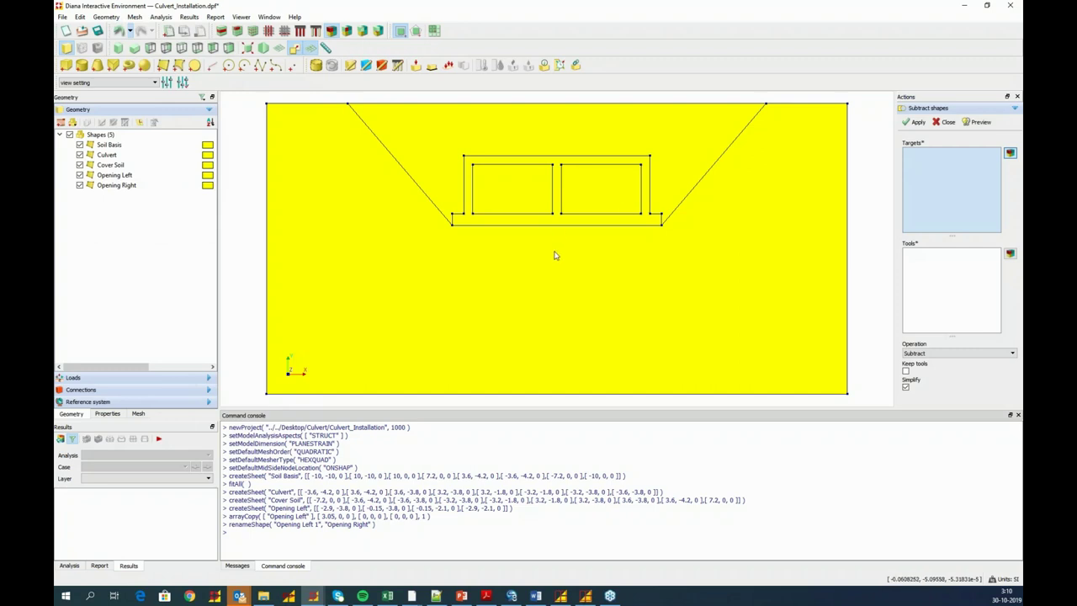
pyautogui.click(562, 226)
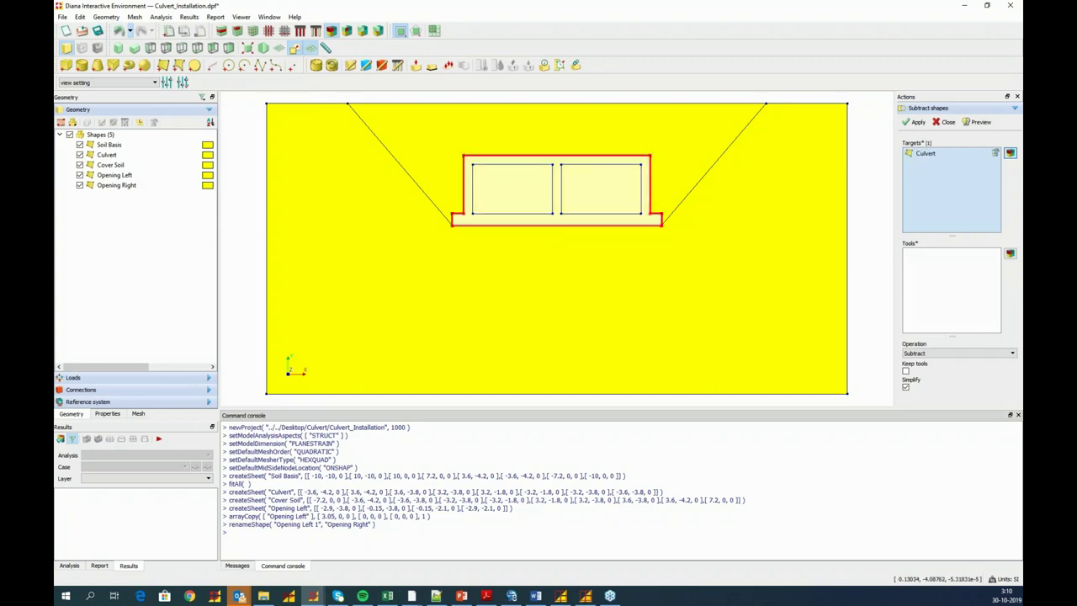
pyautogui.click(957, 310)
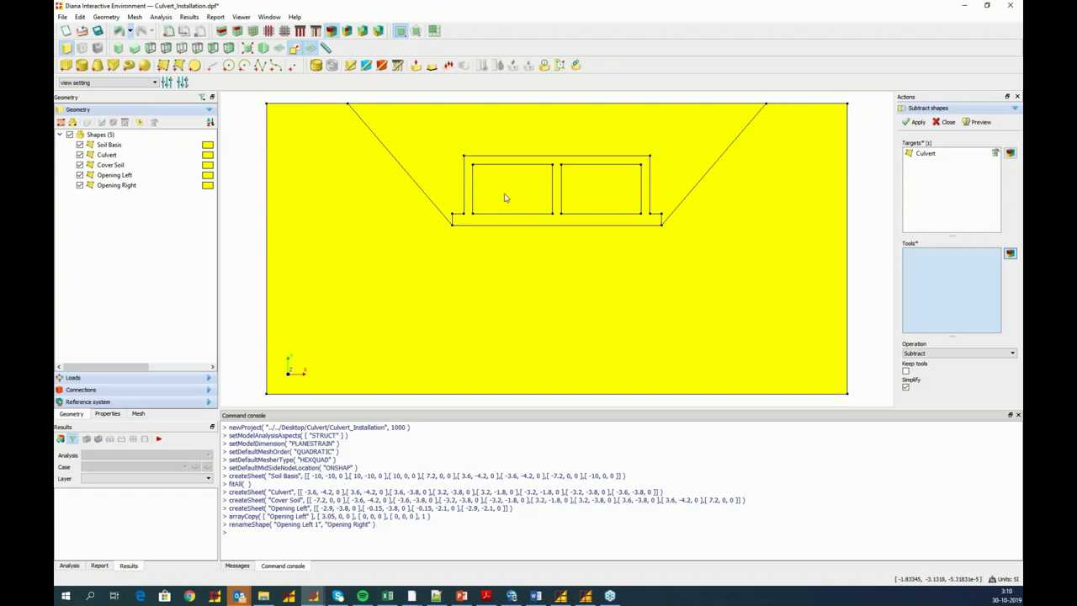
pyautogui.click(507, 198)
pyautogui.click(587, 196)
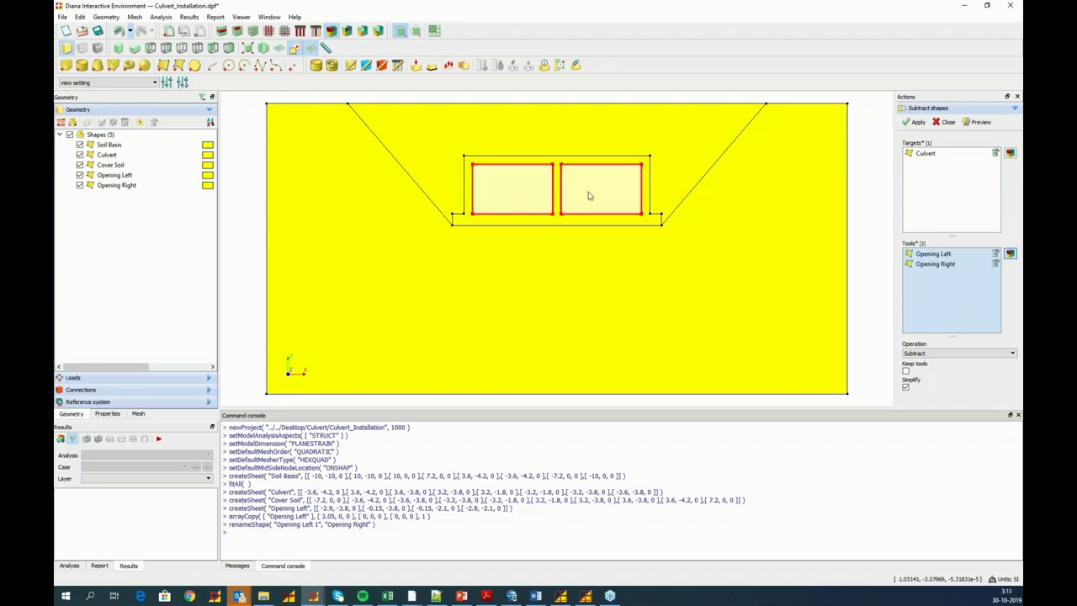
pyautogui.click(907, 373)
pyautogui.click(917, 122)
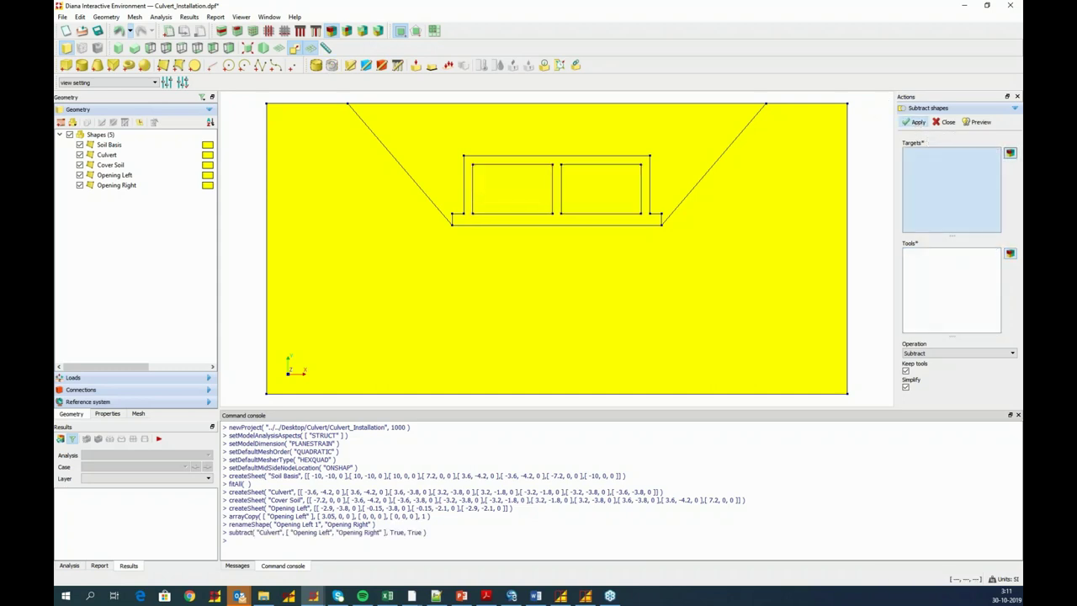
# - Show only the Culvert sheet to check its cut-outs, and make all the other sheets visible again
pyautogui.rightClick(104, 155)
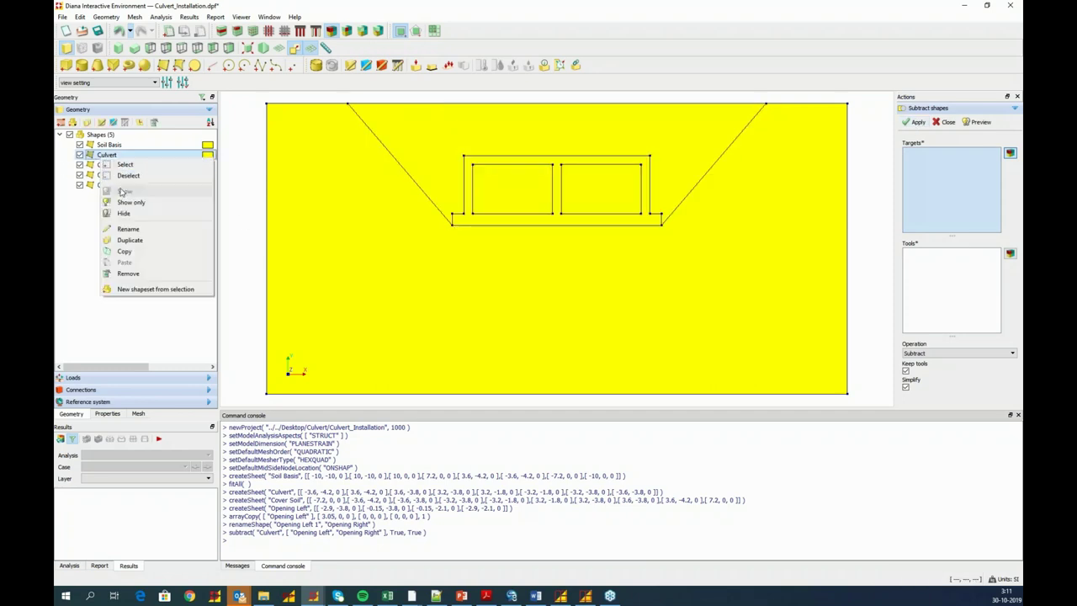
pyautogui.click(126, 204)
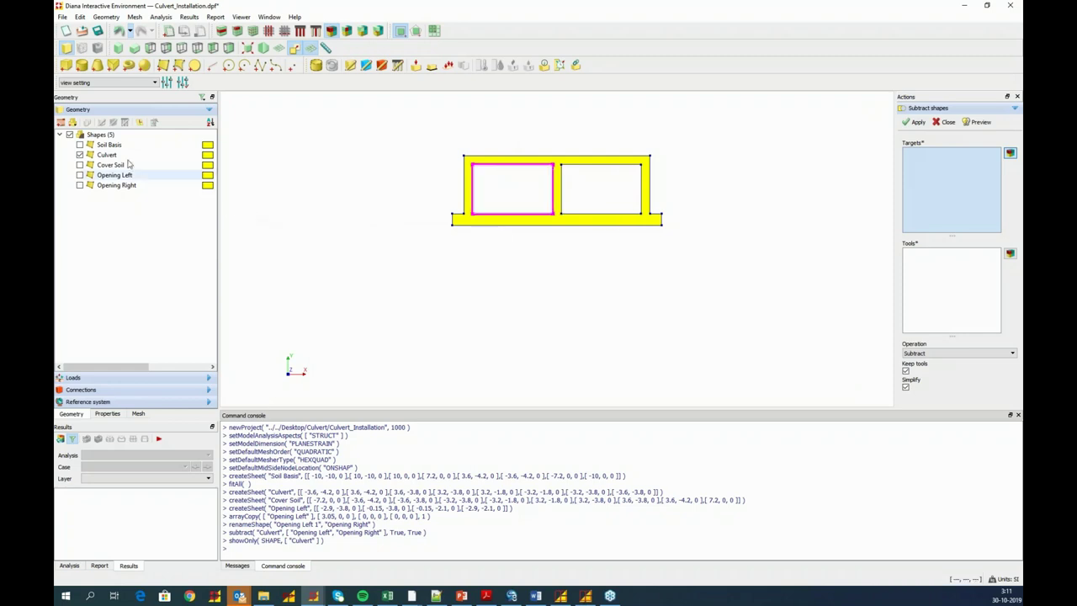
pyautogui.click(80, 145)
pyautogui.click(80, 164)
pyautogui.click(80, 175)
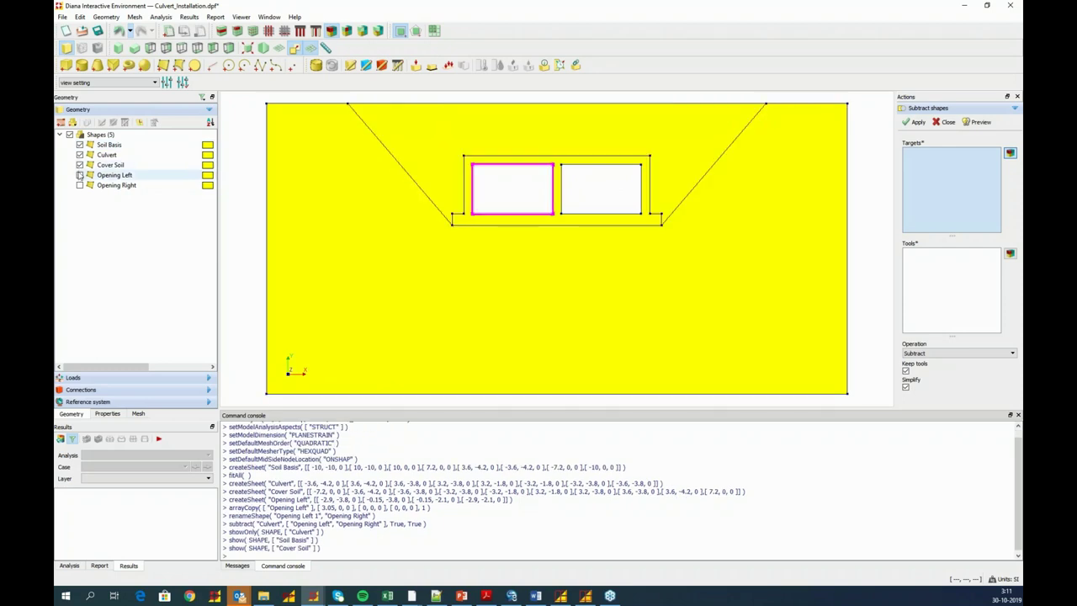
pyautogui.click(80, 186)
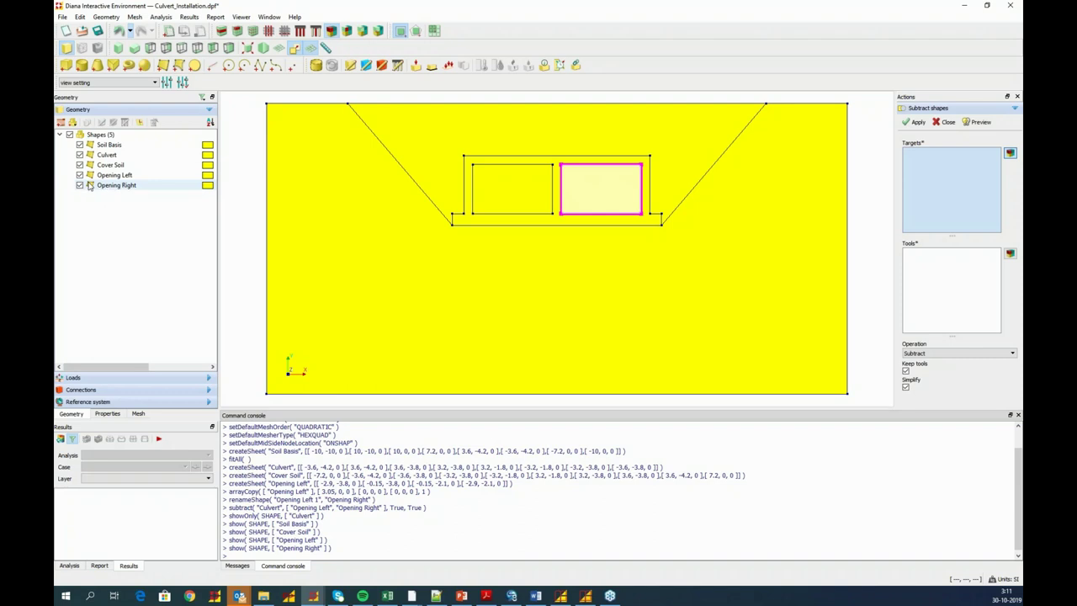
# - Switch to the Live_Demo_culvert presentation in PowerPoint and review the Dimension, Material Properties and Staged Construction slides, and return to DIANA
pyautogui.moveTo(466, 597)
pyautogui.click(461, 572)
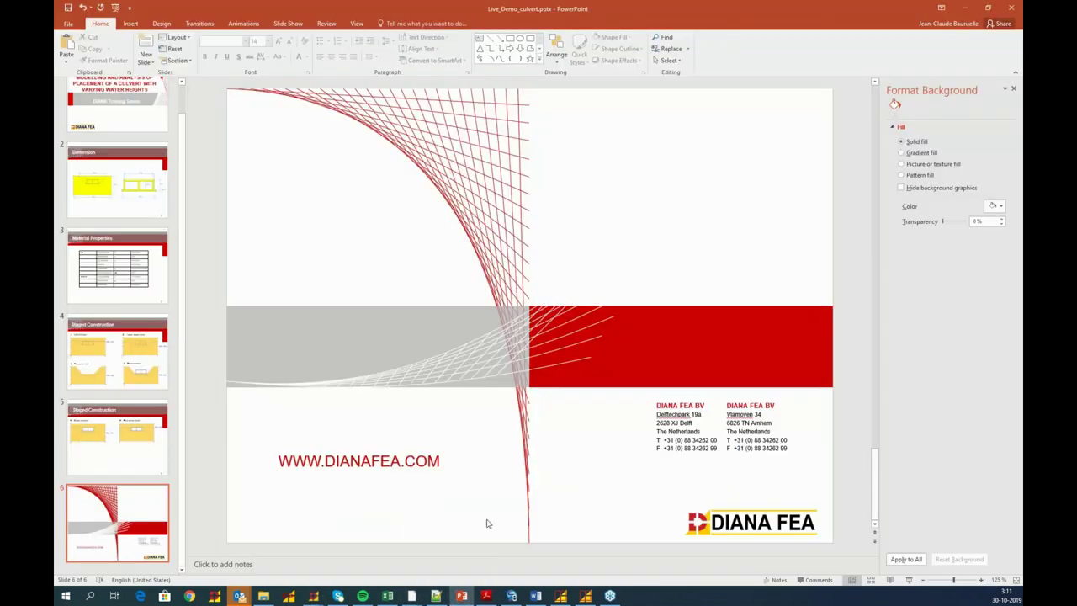
pyautogui.click(908, 579)
pyautogui.press('Left')
pyautogui.press('Left')
pyautogui.press('Left')
pyautogui.press('Left')
pyautogui.press('Left')
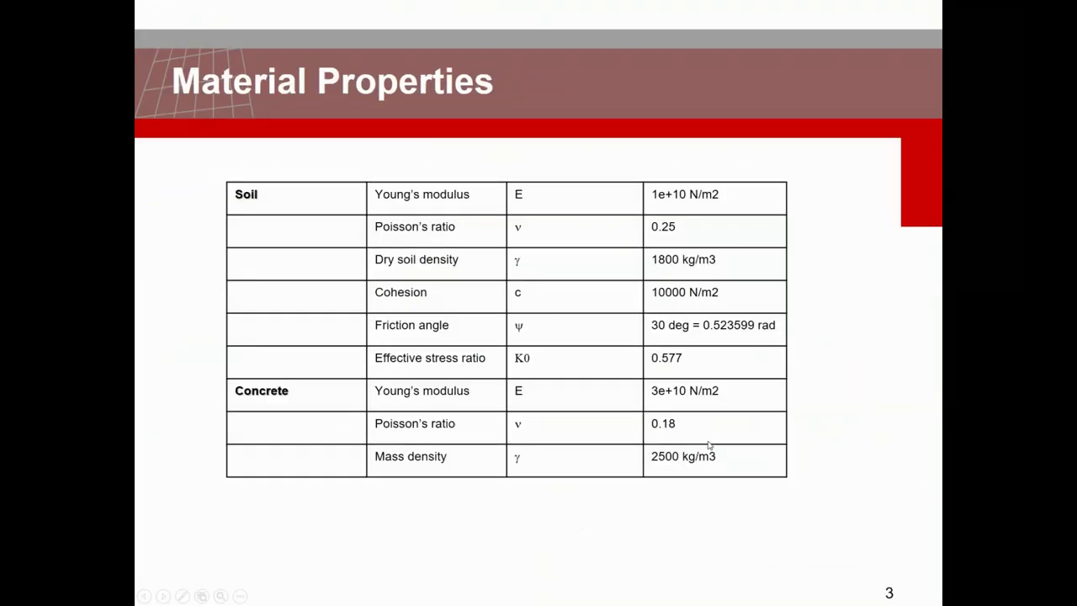
pyautogui.press('Right')
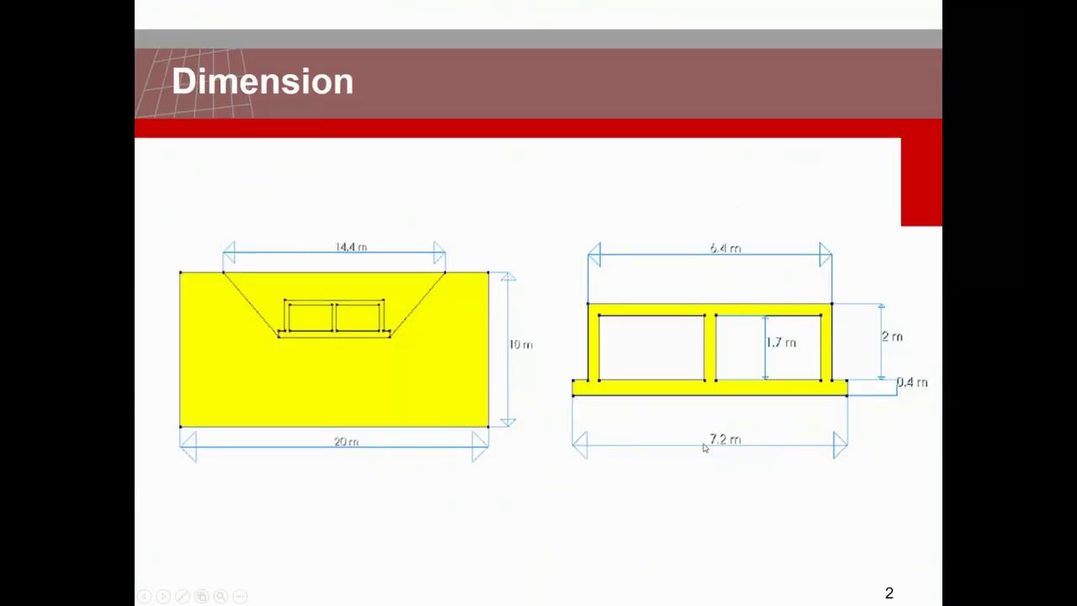
pyautogui.click(611, 309)
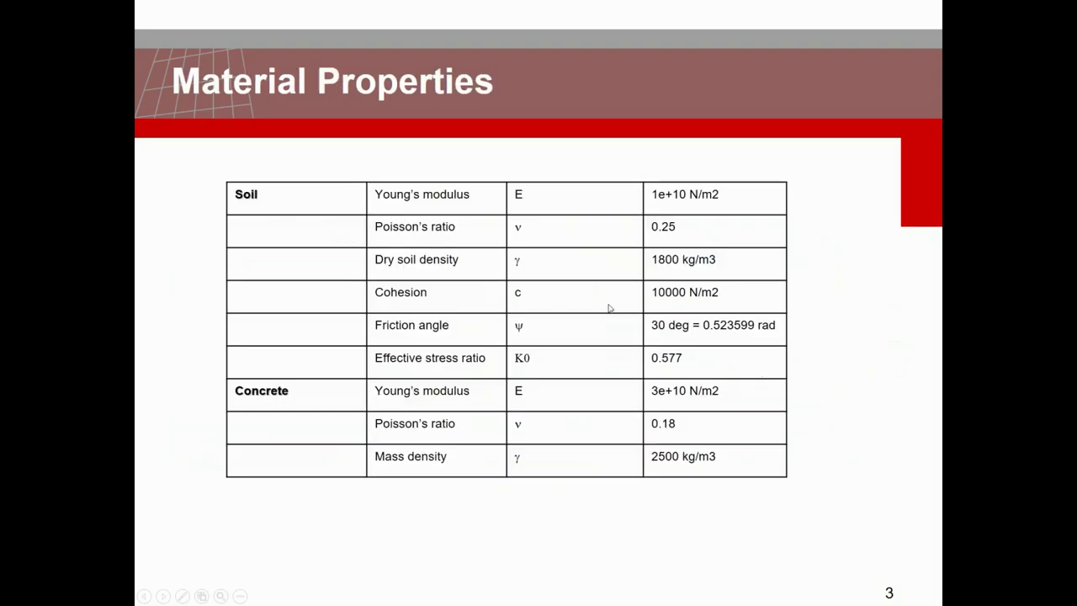
pyautogui.click(545, 273)
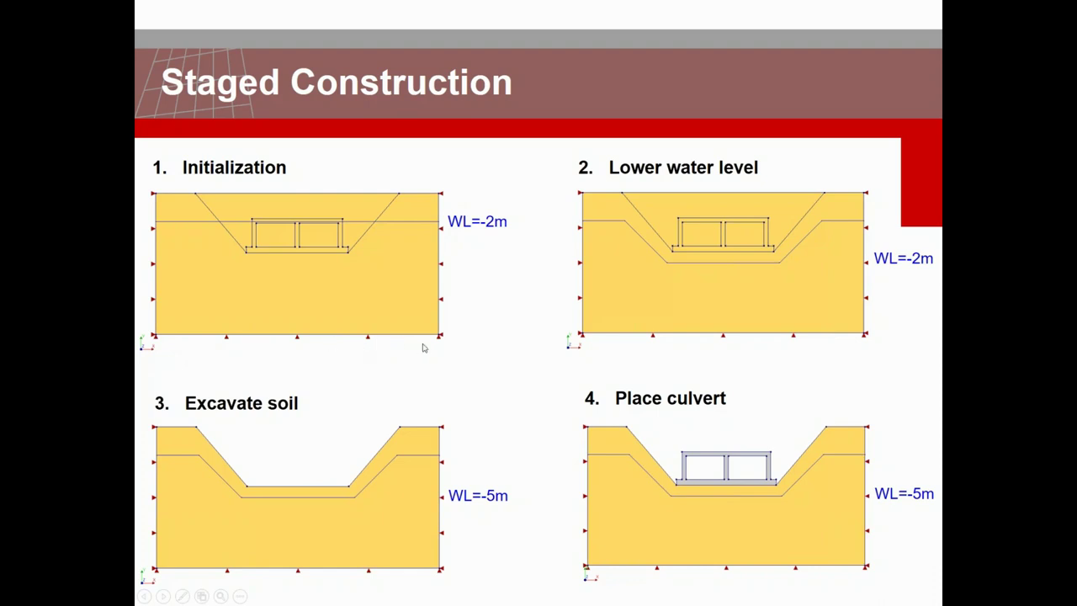
pyautogui.press('Escape')
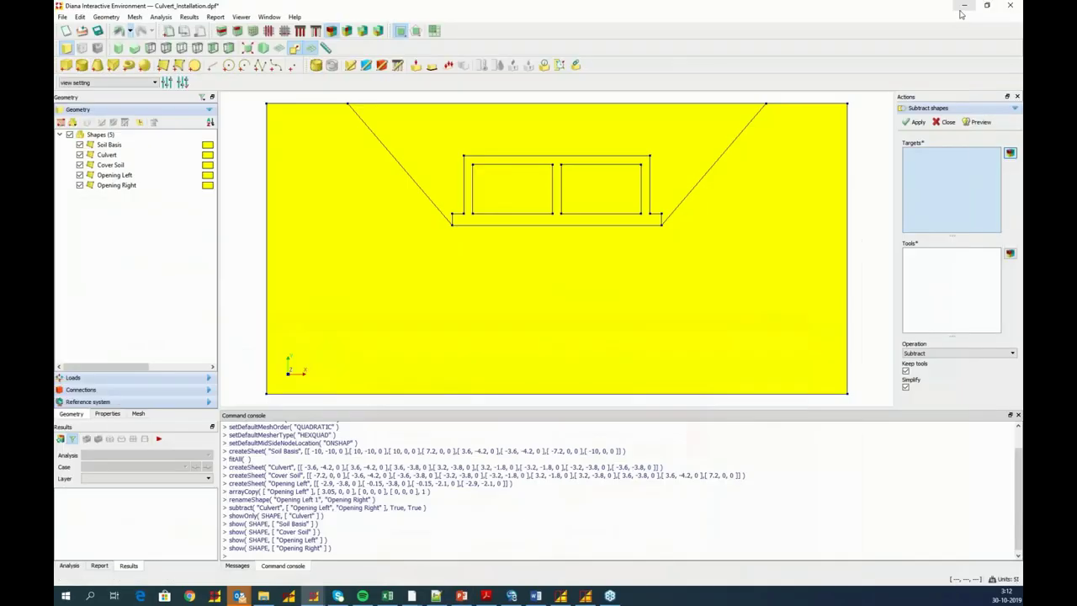
pyautogui.click(965, 8)
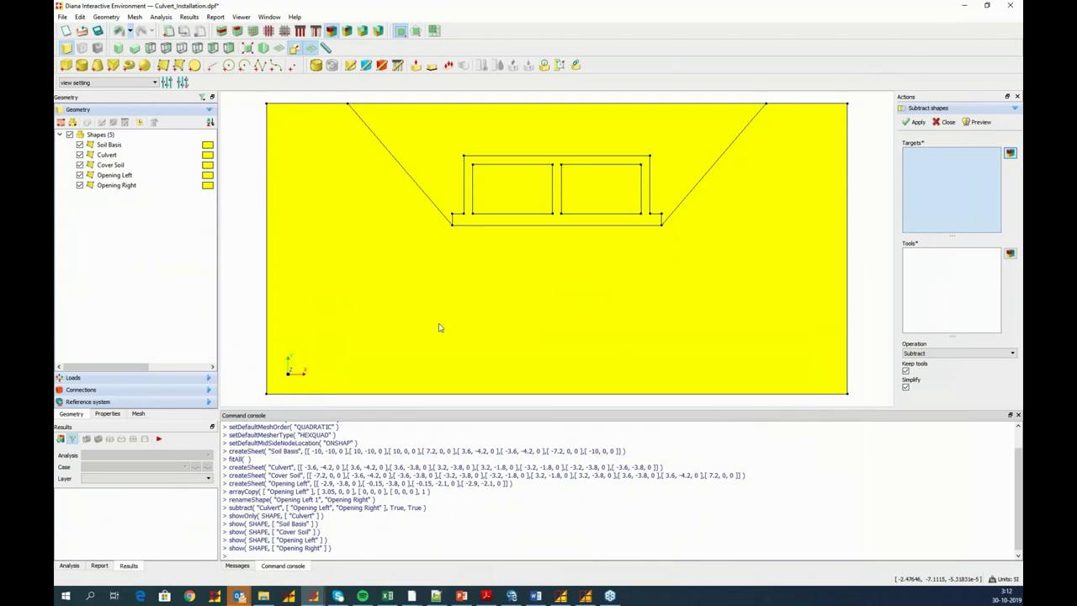
# - Start a new geometry support named BCX and add the support set BC for it
pyautogui.click(432, 65)
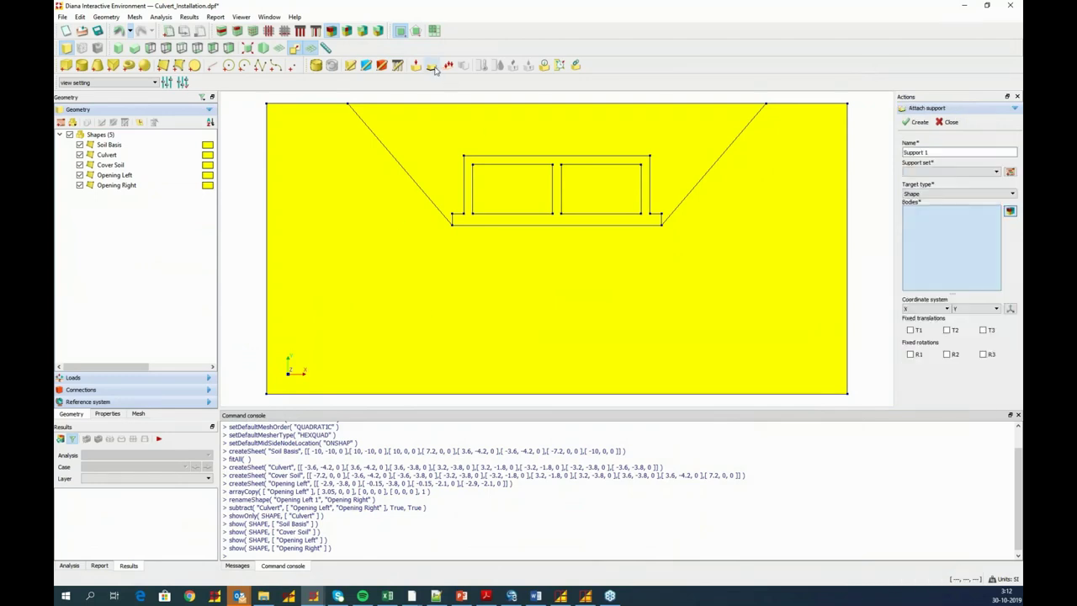
pyautogui.moveTo(929, 152); pyautogui.dragTo(887, 151)
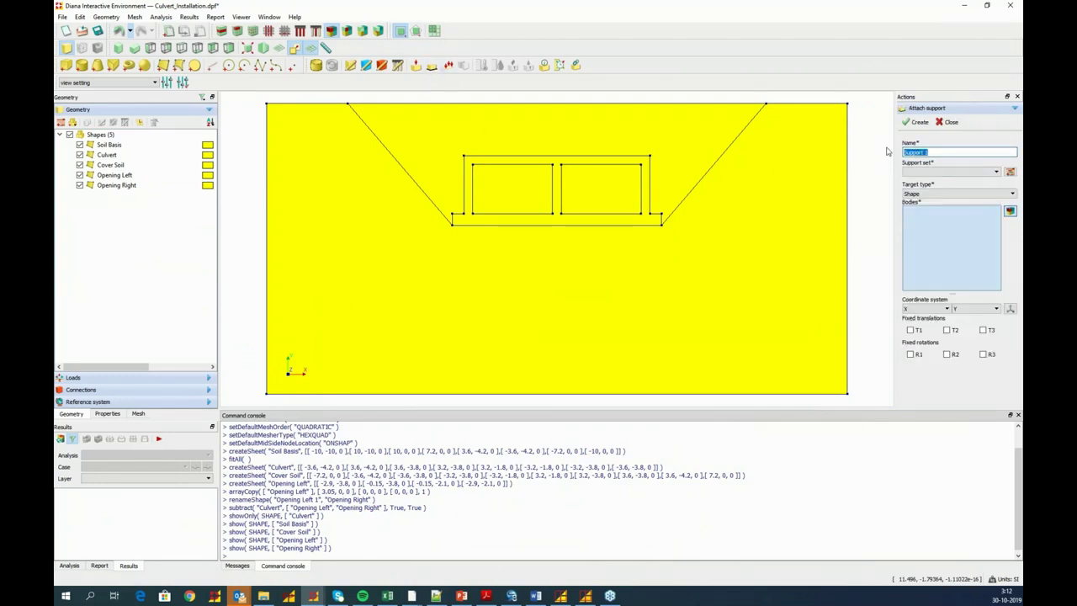
pyautogui.write('BCX')
pyautogui.click(1010, 172)
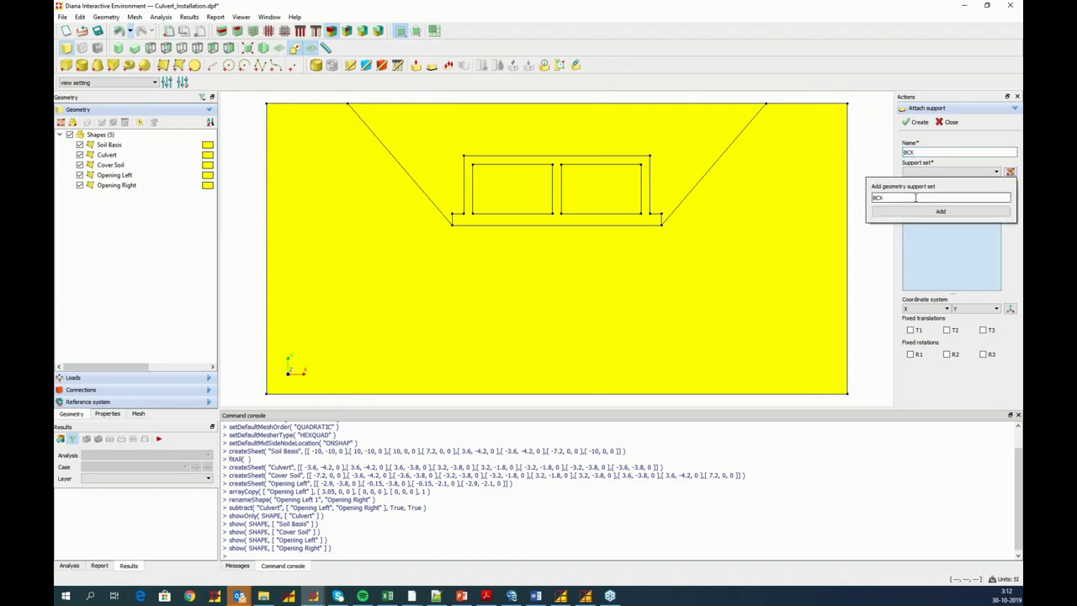
pyautogui.click(941, 211)
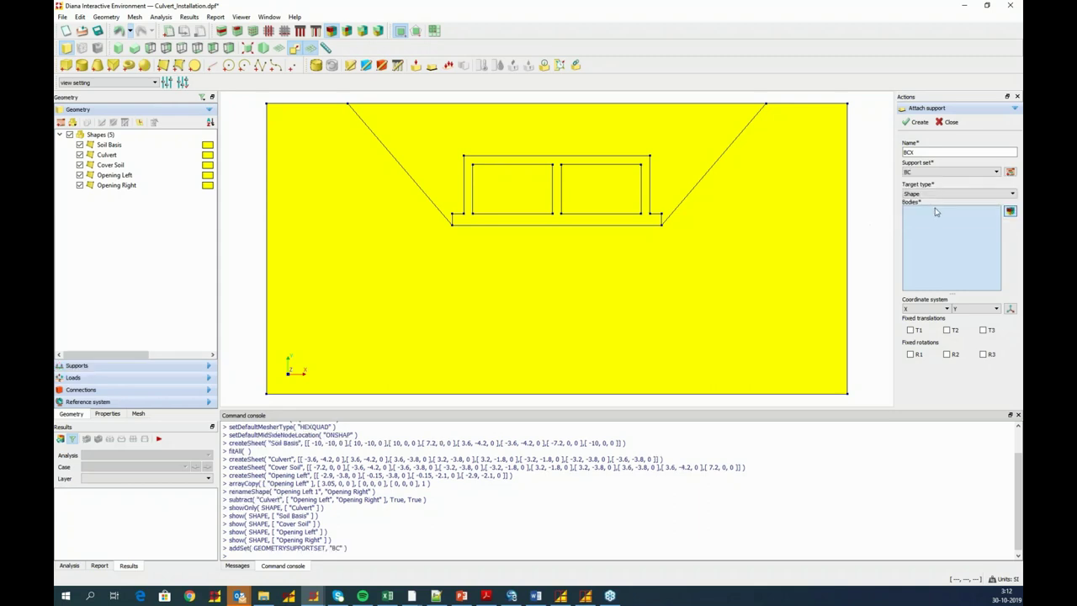
# - Attach the BCX support to the two outer vertical edges of Soil Basis with translation T1 fixed
pyautogui.click(945, 194)
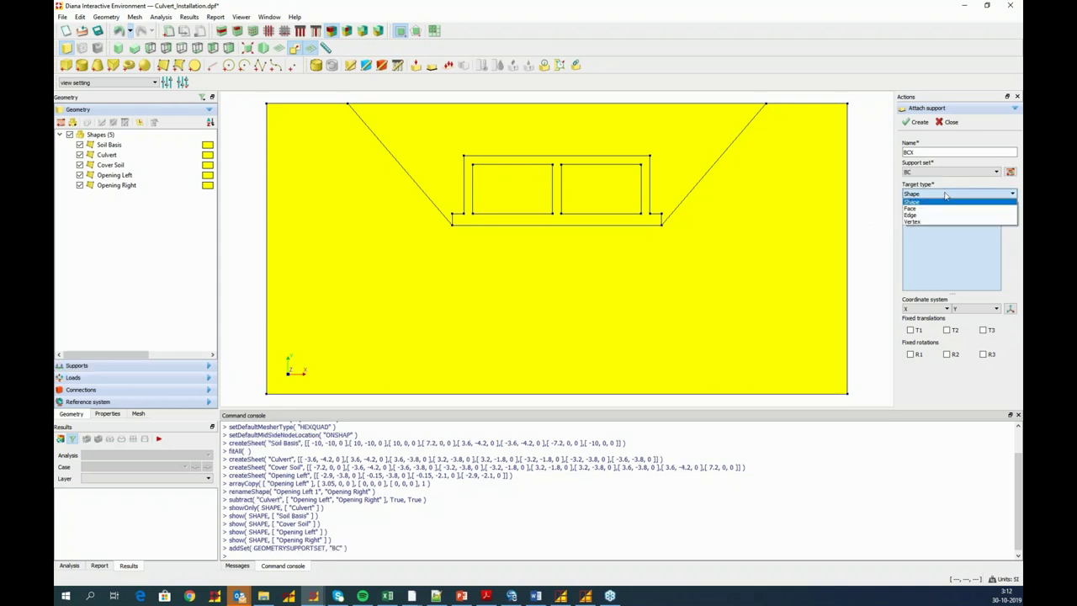
pyautogui.click(916, 216)
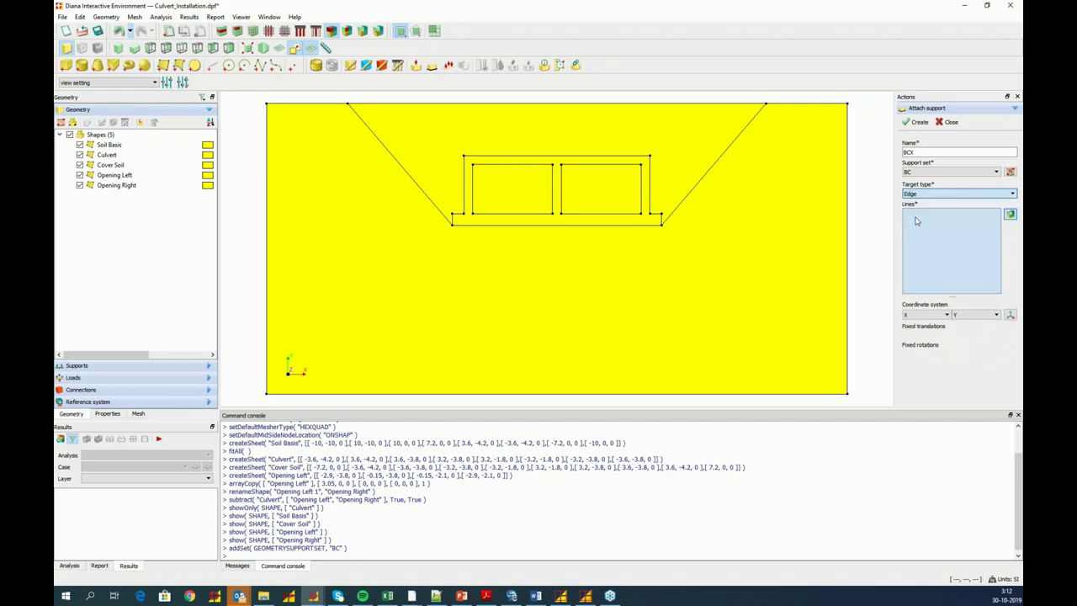
pyautogui.click(267, 231)
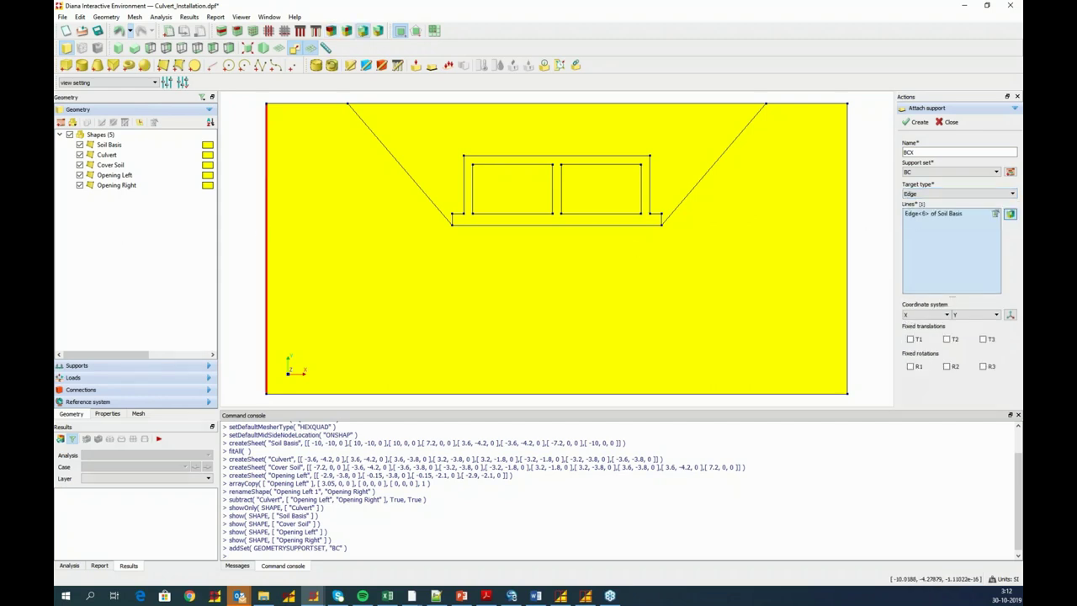
pyautogui.click(847, 253)
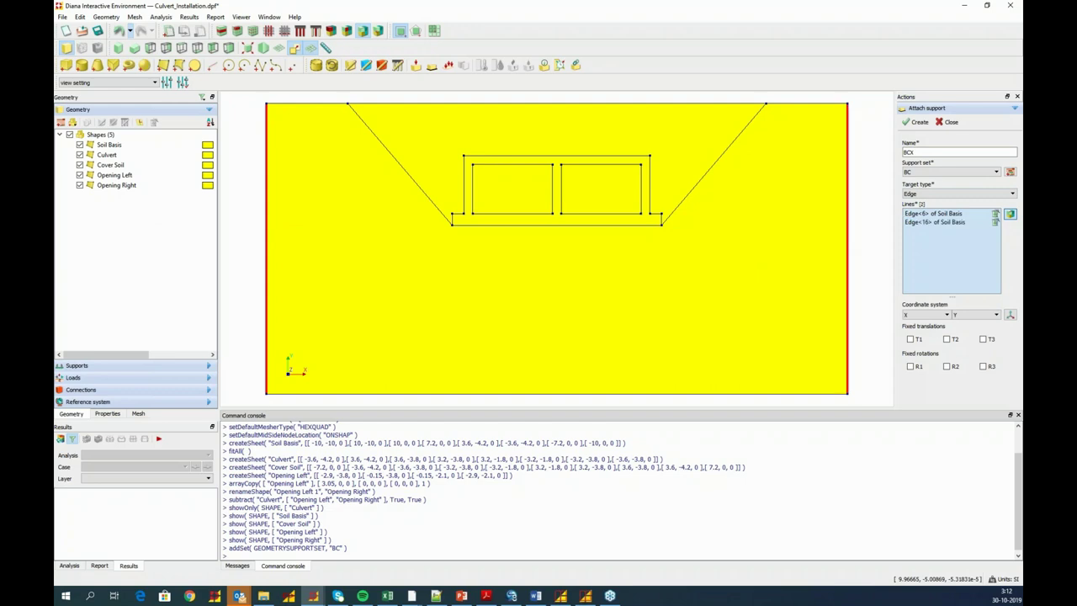
pyautogui.click(913, 340)
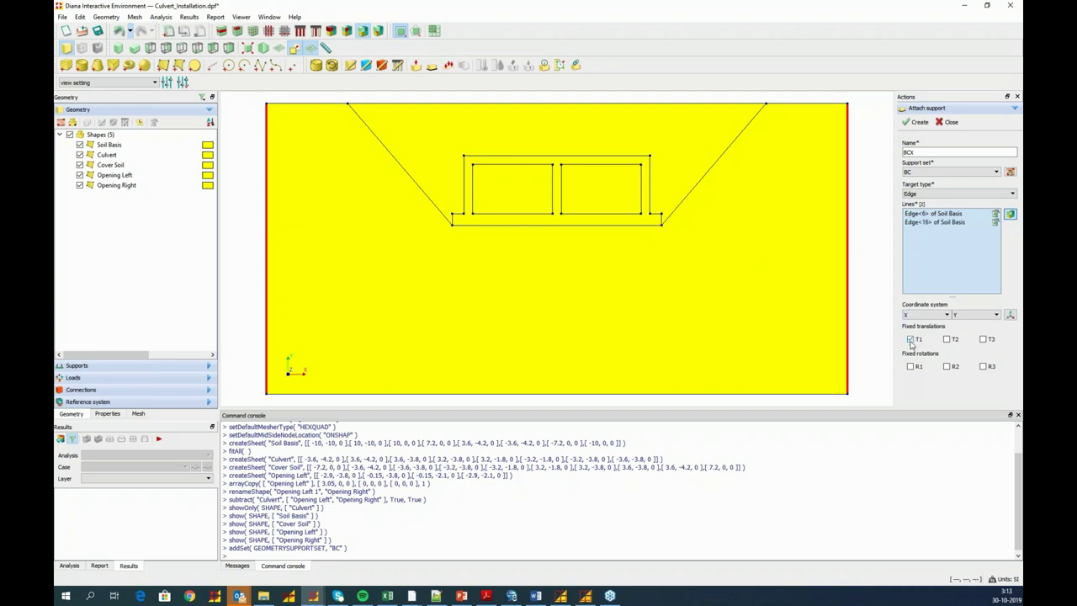
pyautogui.click(917, 123)
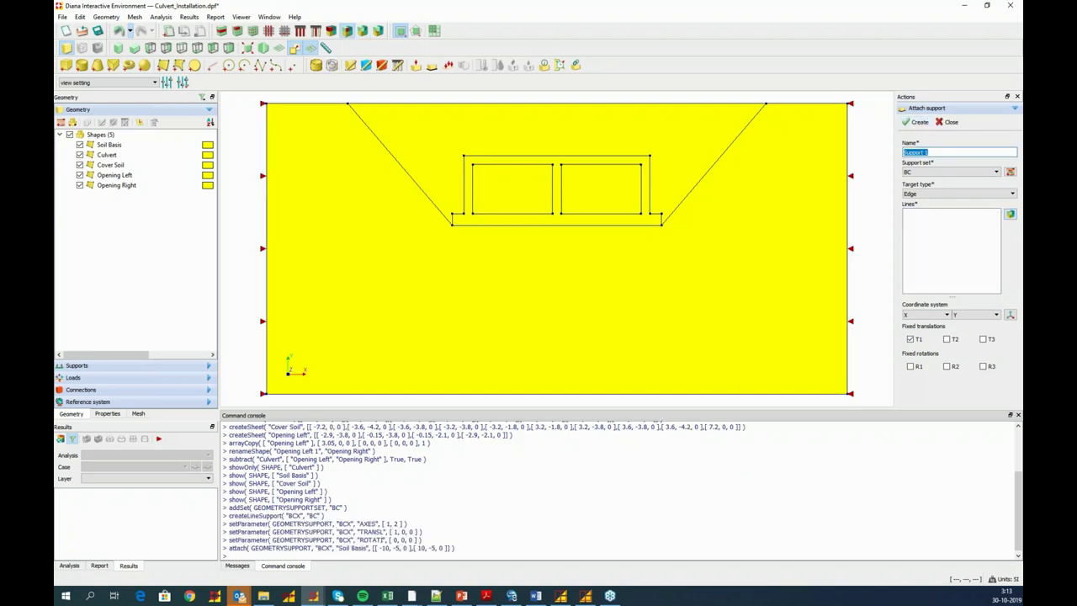
# - Create the edge support BCY in set BC on the lower edge of Soil Basis, fixing only translation T2
pyautogui.click(934, 151)
pyautogui.tripleClick(927, 152)
pyautogui.write('BCY')
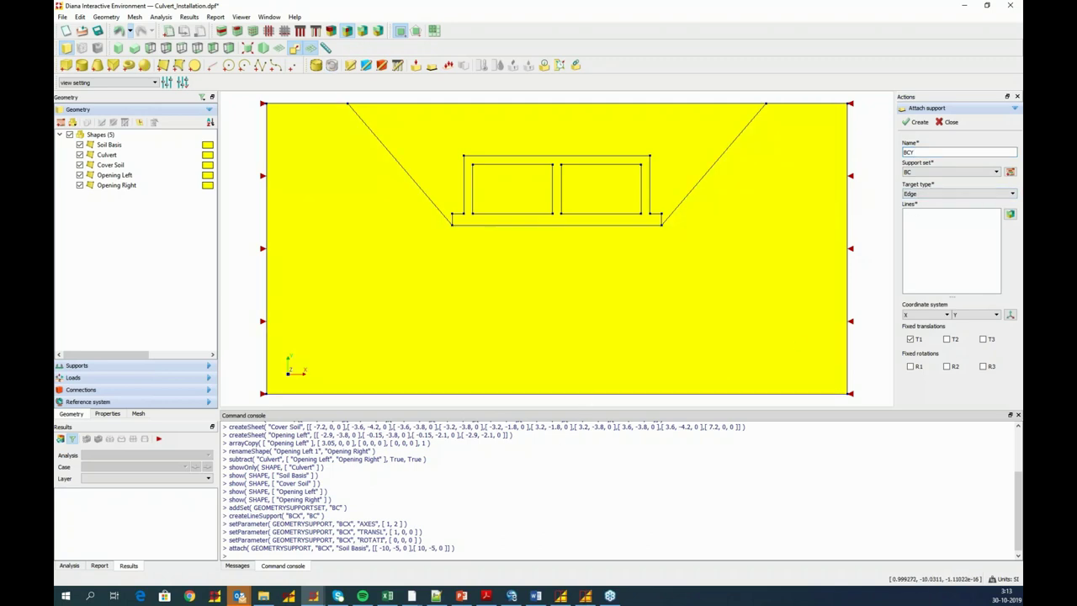
pyautogui.click(572, 393)
pyautogui.click(910, 340)
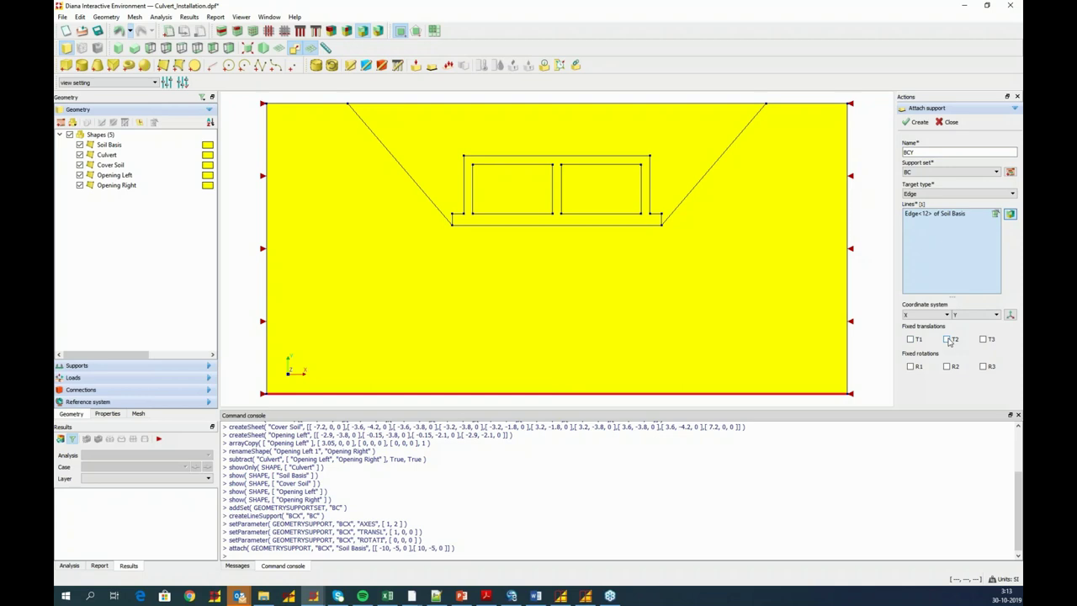
pyautogui.click(949, 339)
pyautogui.click(917, 122)
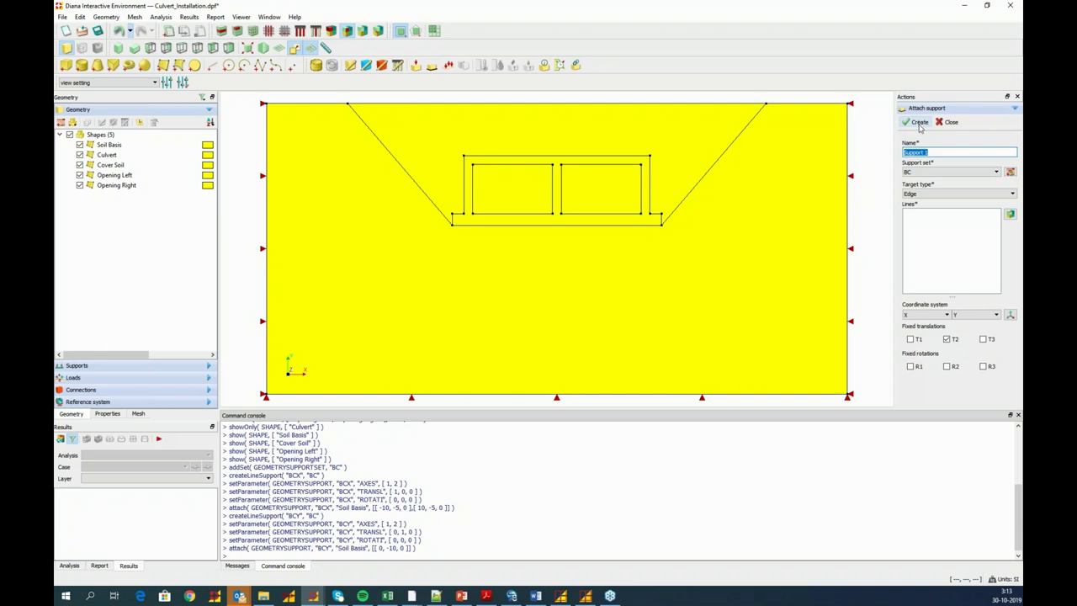
# - Switch to the Live_Demo_culvert presentation in PowerPoint, review the soil and concrete values on the Material Properties slide, and return to DIANA
pyautogui.click(461, 595)
pyautogui.scroll(1, 462, 460)
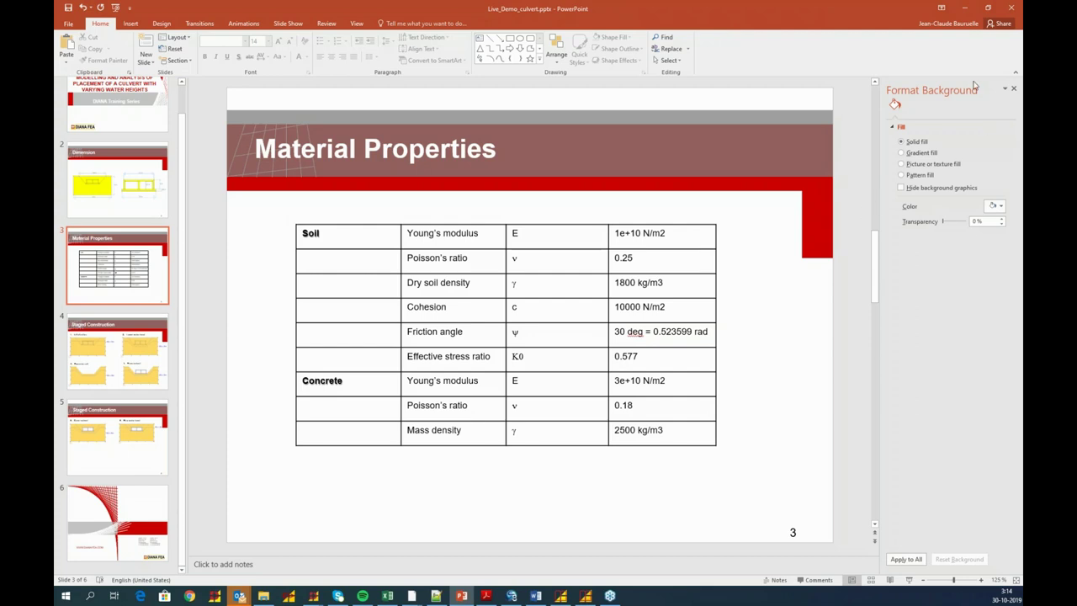
pyautogui.click(964, 8)
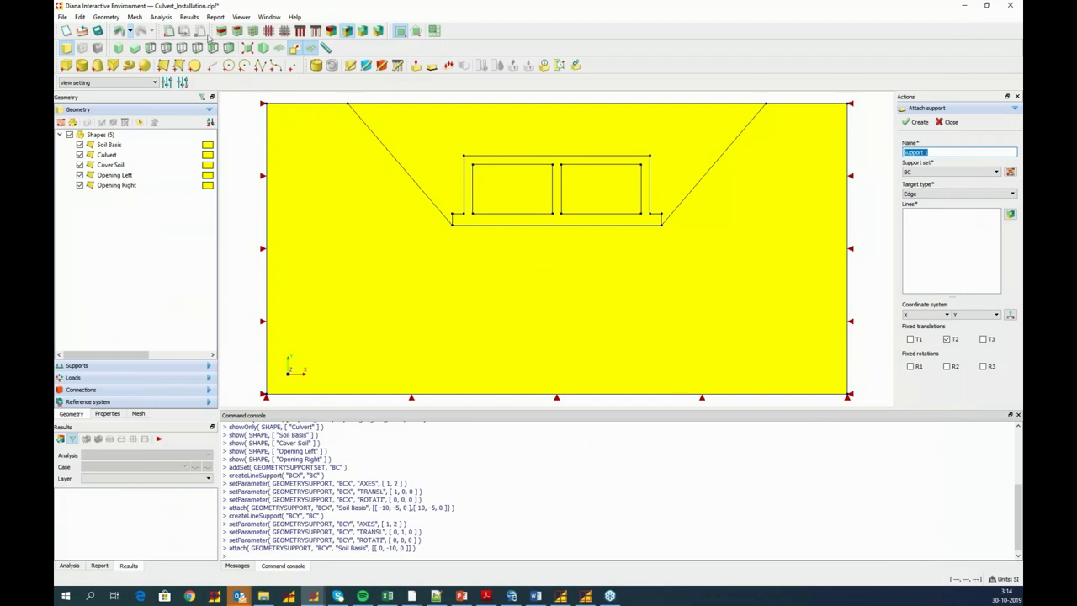
# - Show the Materials section of the model and import the Concrete and Soil materials from materi.dat
pyautogui.click(270, 18)
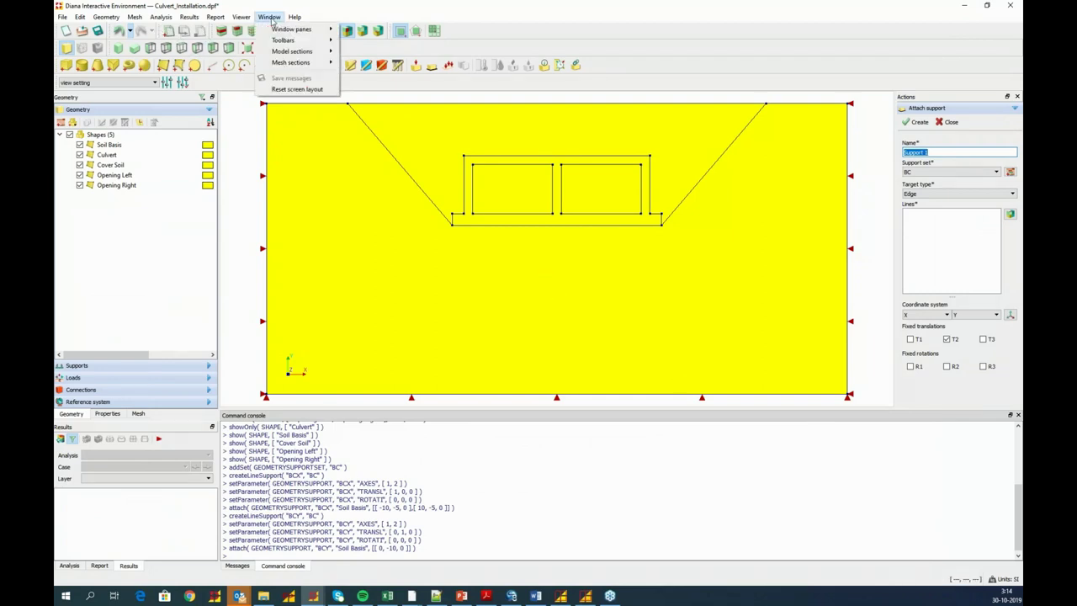
pyautogui.moveTo(299, 51)
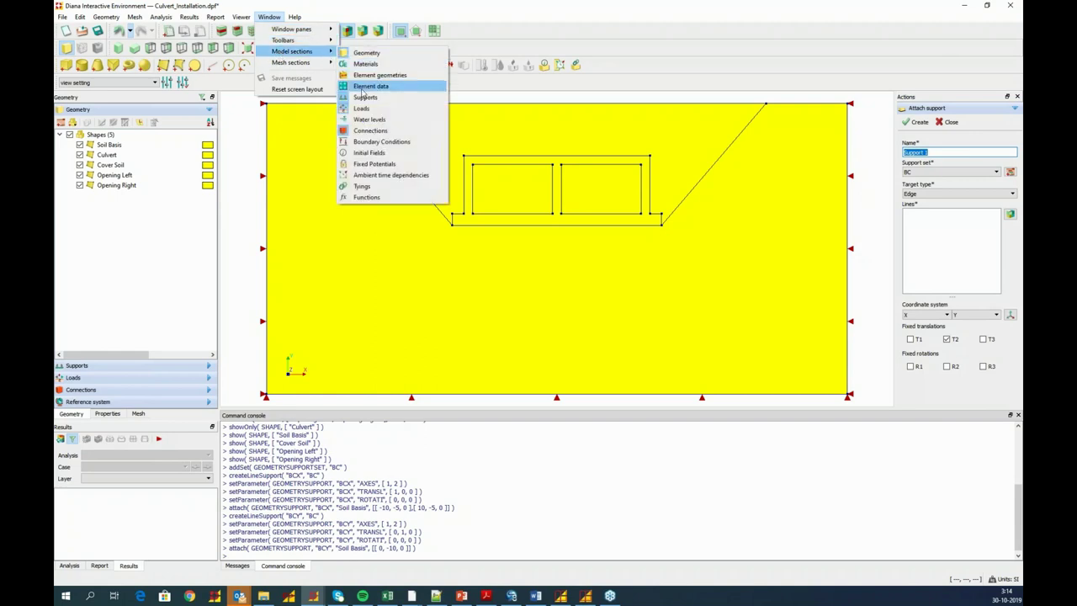
pyautogui.click(371, 64)
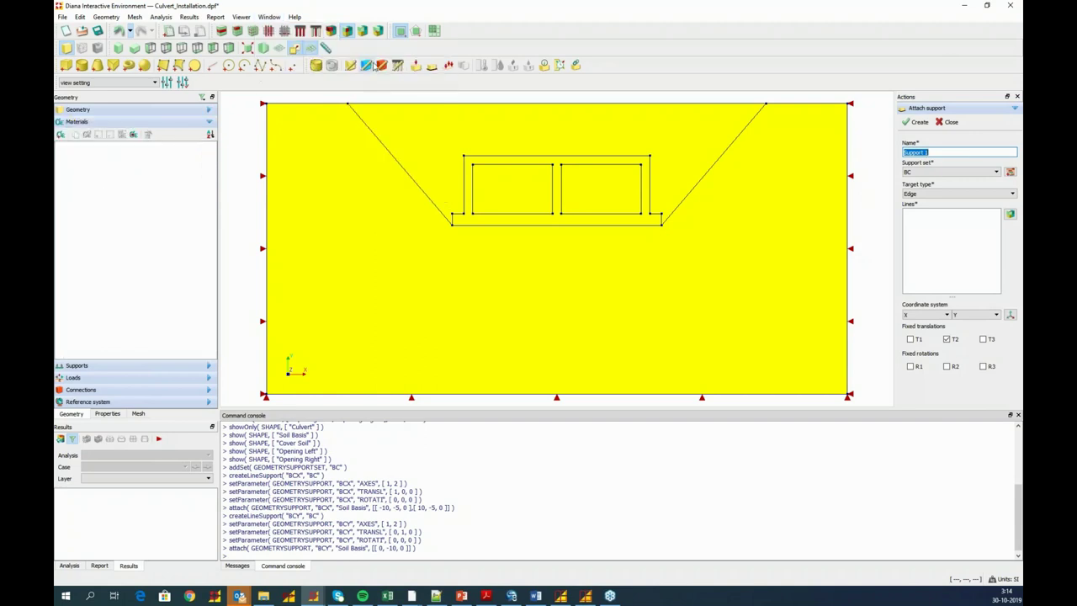
pyautogui.click(135, 135)
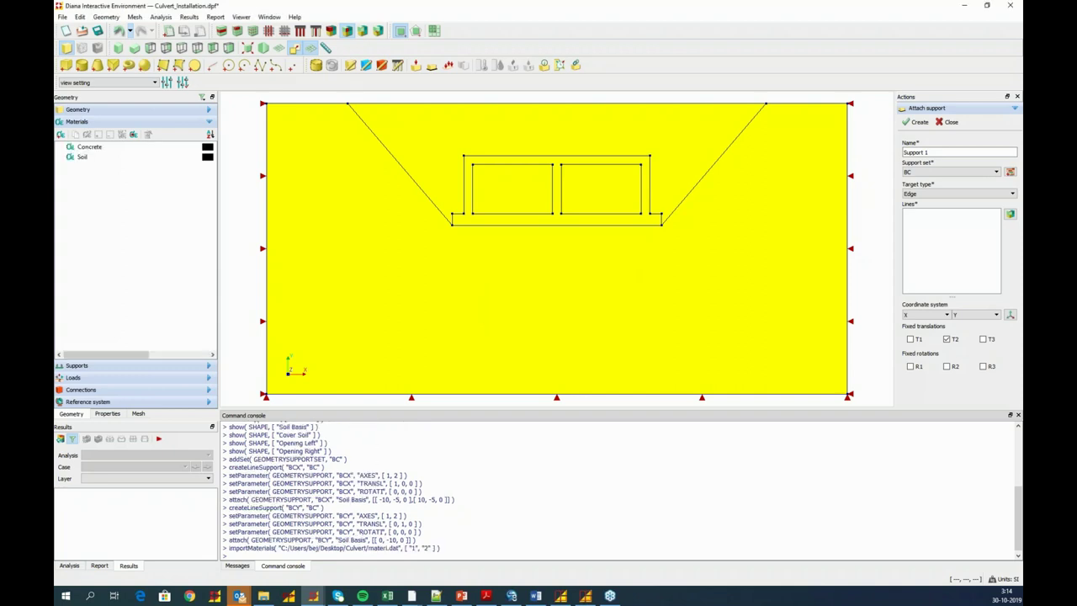
# - Review the Soil material's linear properties, initial stress and shear/pressure capacity settings, and leave them as they are
pyautogui.rightClick(97, 160)
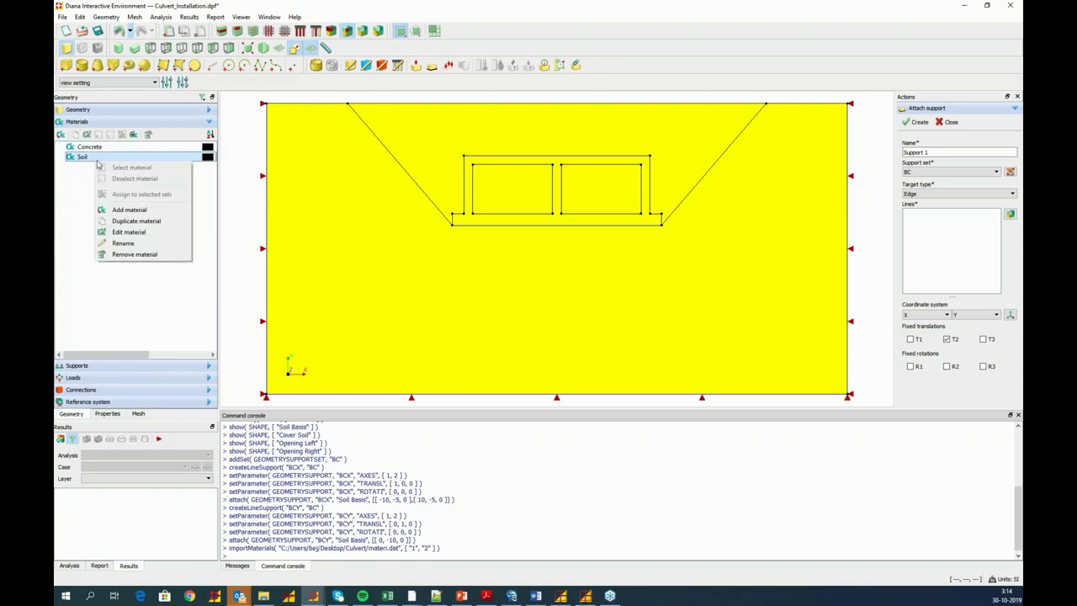
pyautogui.click(131, 232)
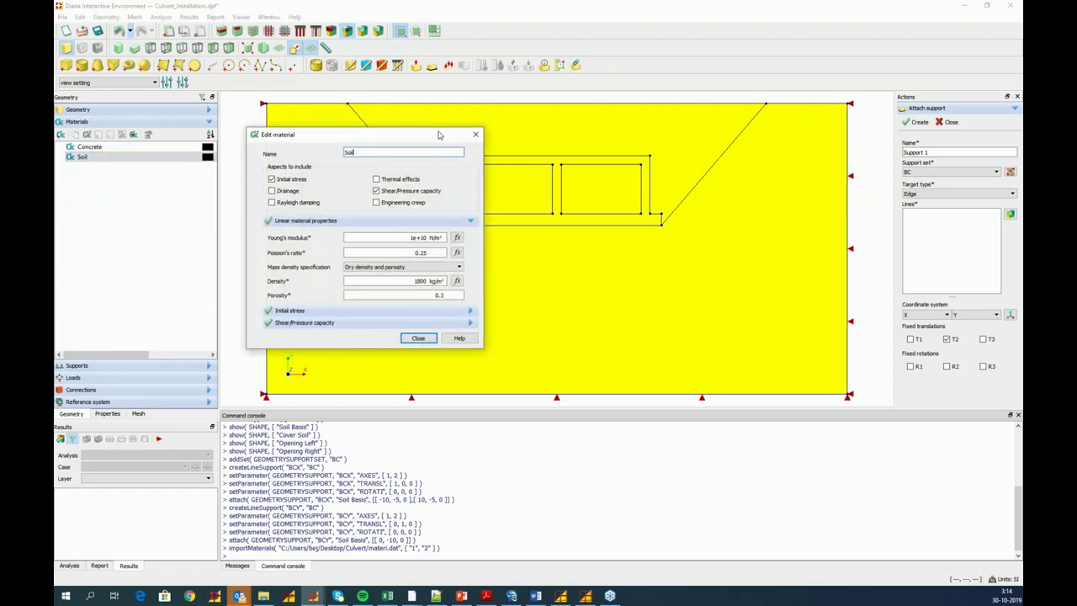
pyautogui.moveTo(439, 135); pyautogui.dragTo(441, 122)
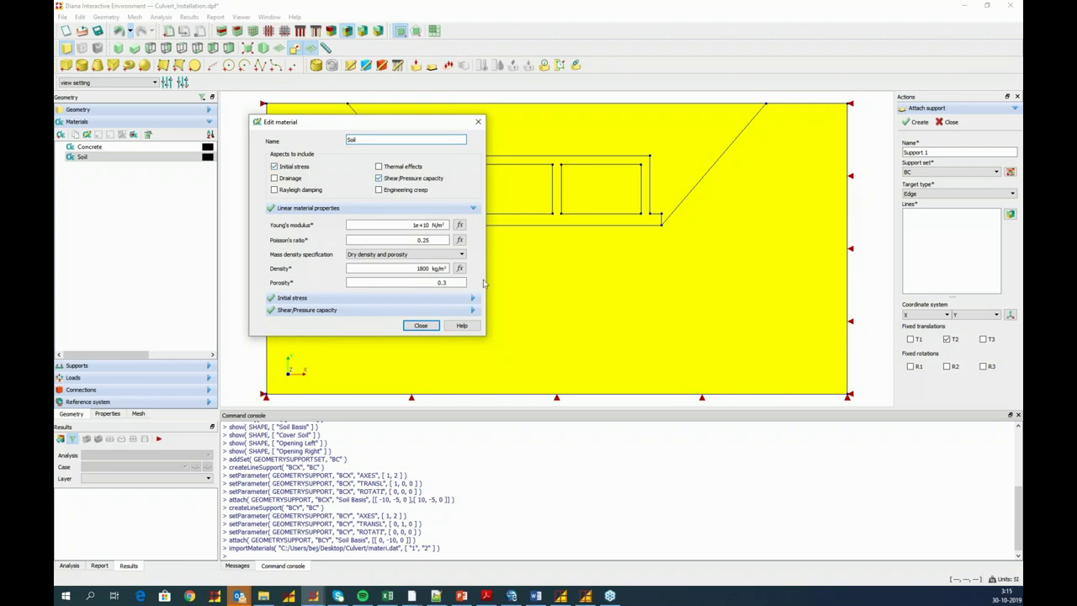
pyautogui.click(472, 303)
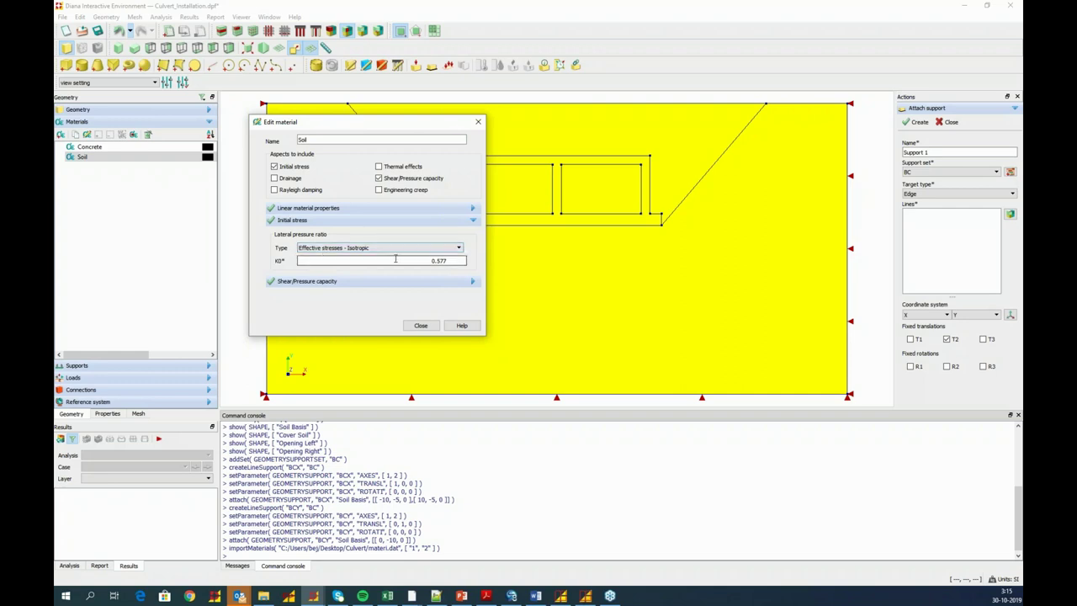
pyautogui.click(472, 281)
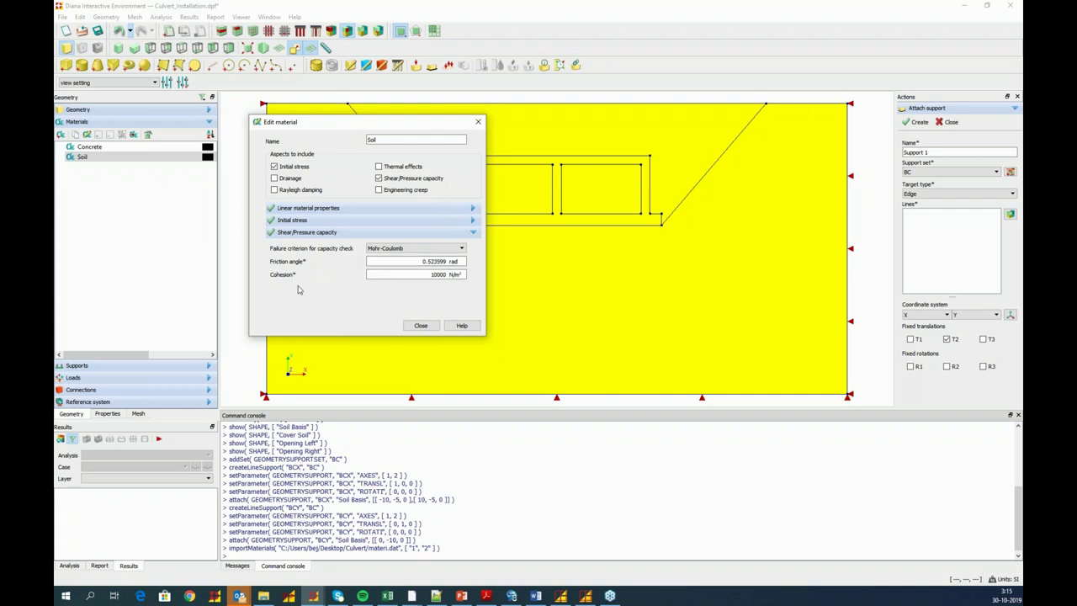
pyautogui.click(421, 325)
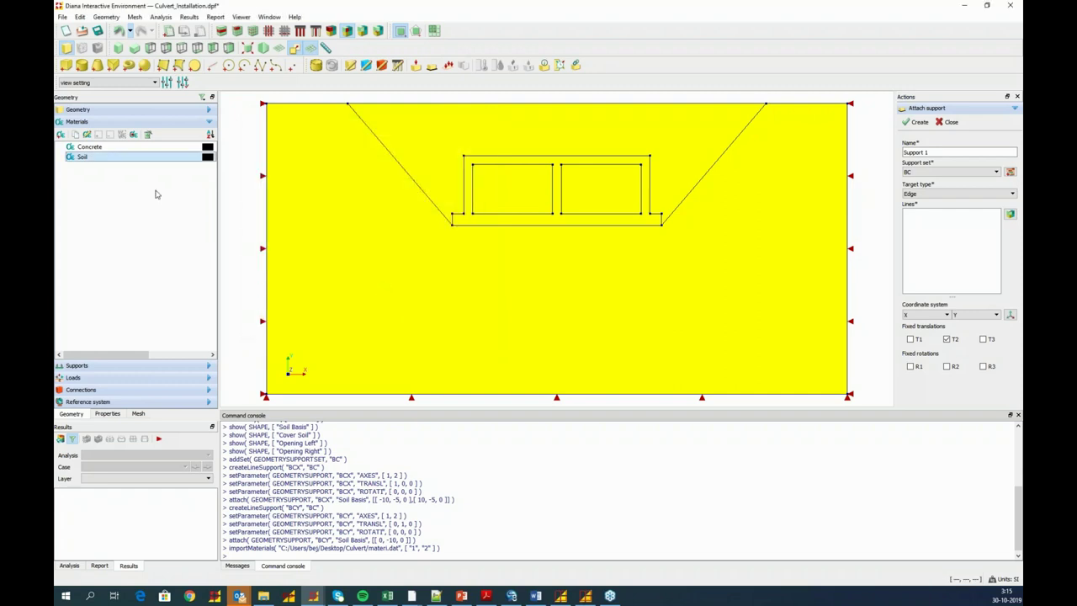
# - Review the linear material properties of the Concrete material
pyautogui.rightClick(110, 148)
pyautogui.click(143, 219)
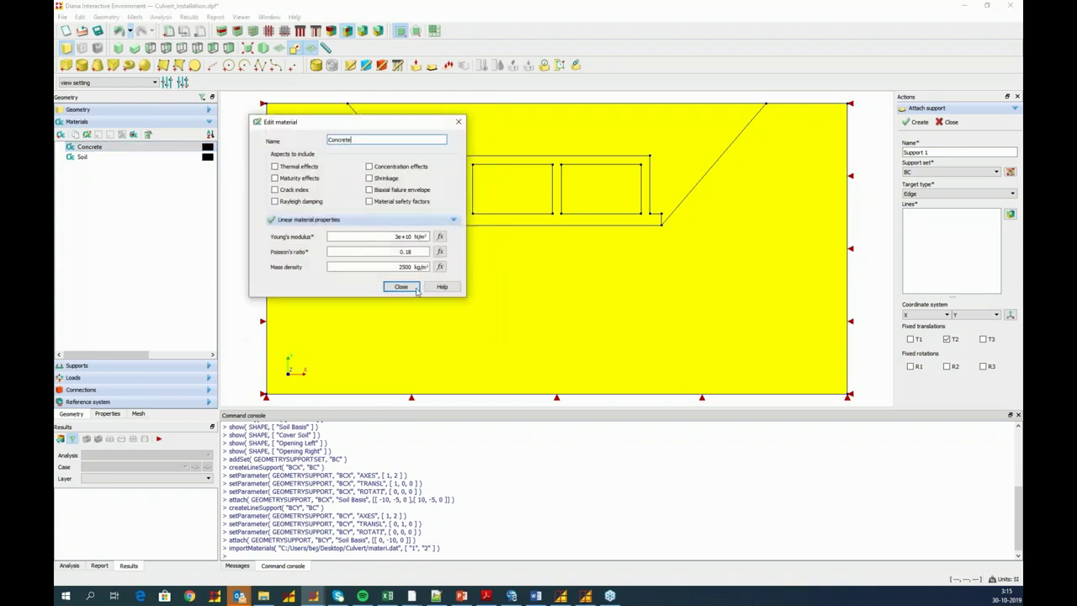
pyautogui.click(402, 287)
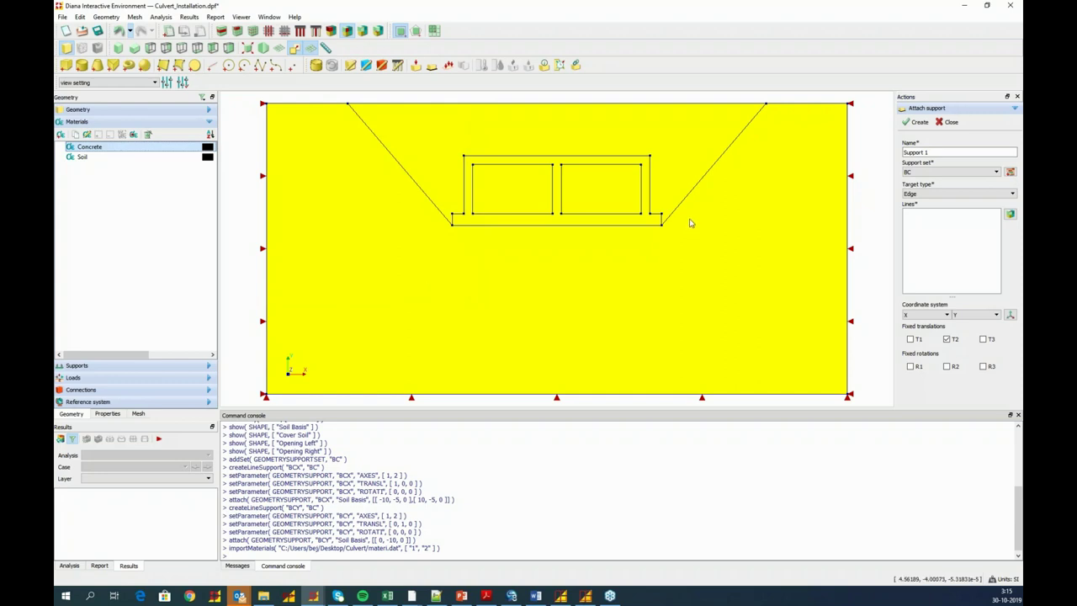
# - Assign the Regular Plane Strain element class and the Soil material to all five shapes
pyautogui.click(350, 68)
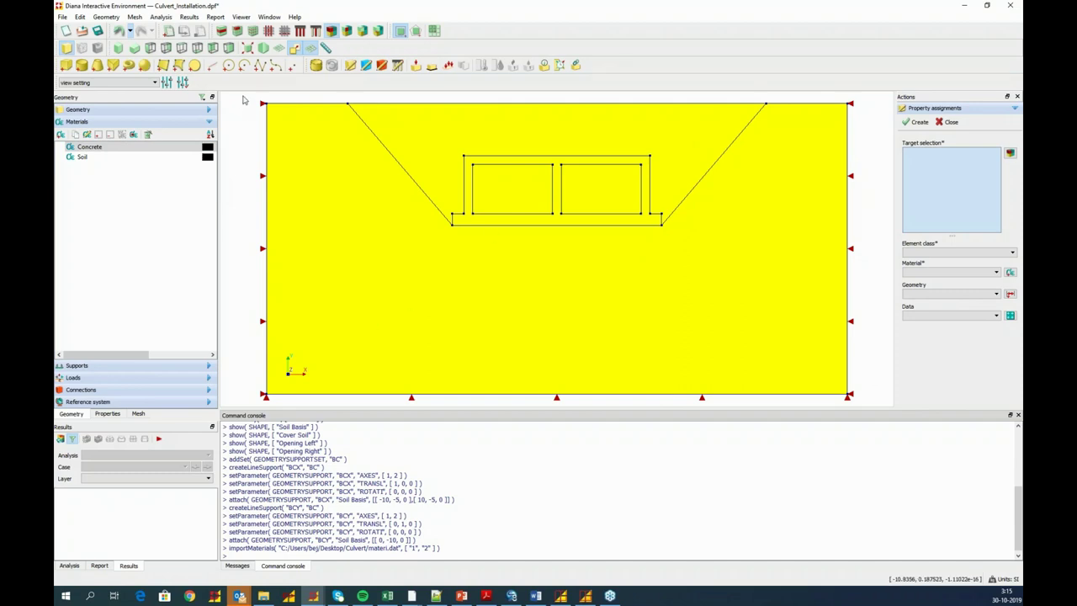
pyautogui.moveTo(243, 95); pyautogui.dragTo(862, 403)
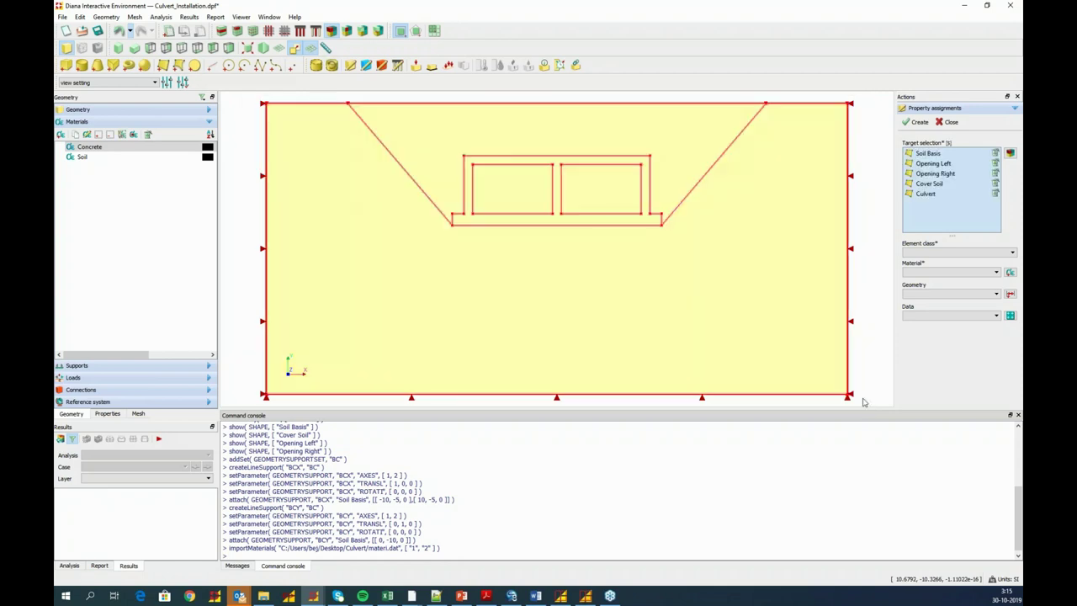
pyautogui.click(976, 254)
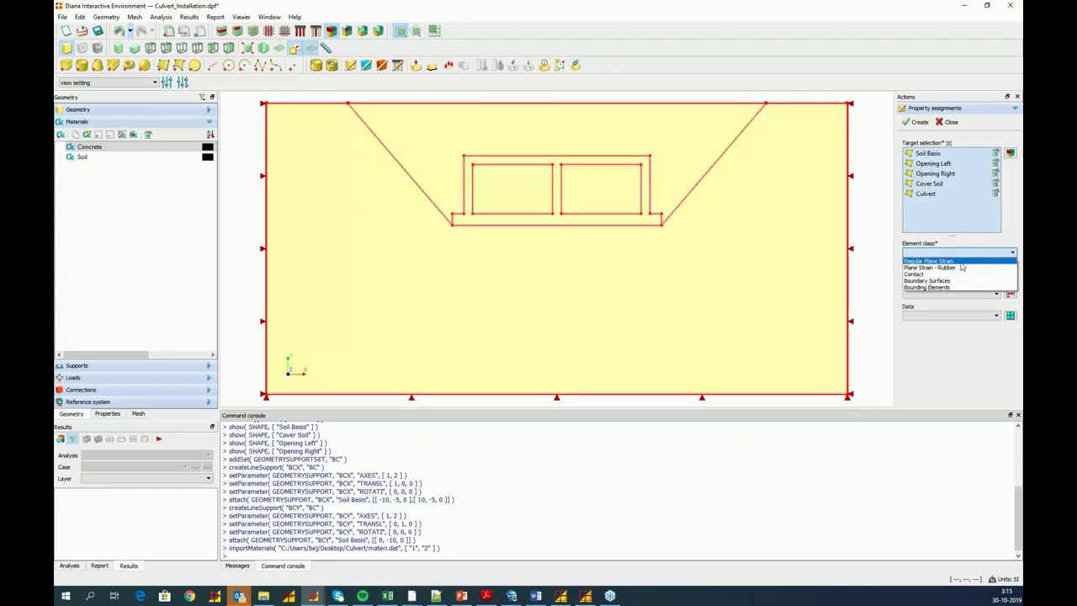
pyautogui.click(961, 262)
pyautogui.click(957, 273)
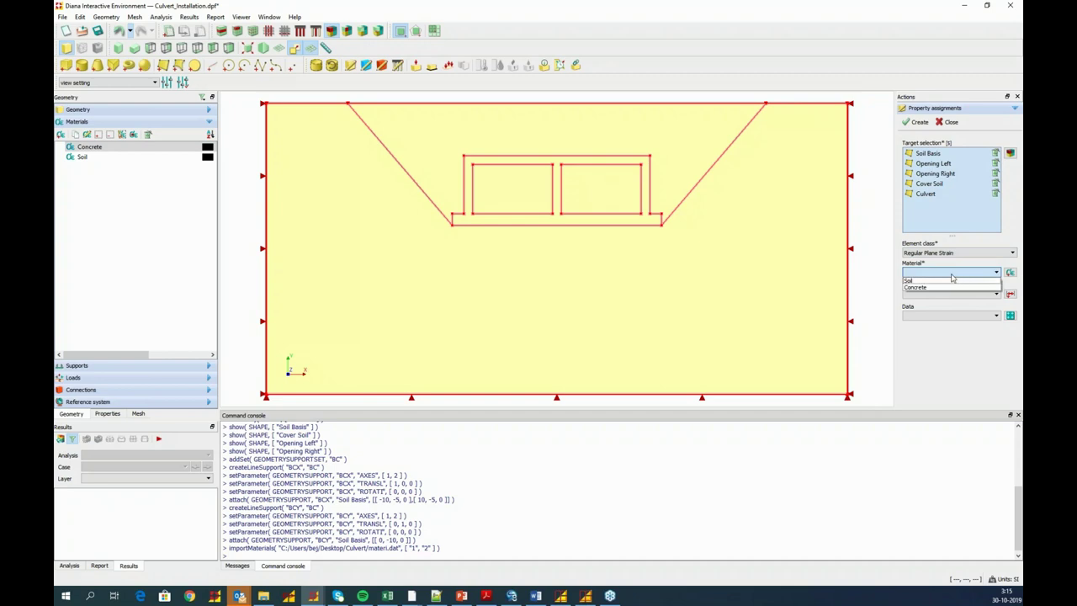
pyautogui.click(950, 283)
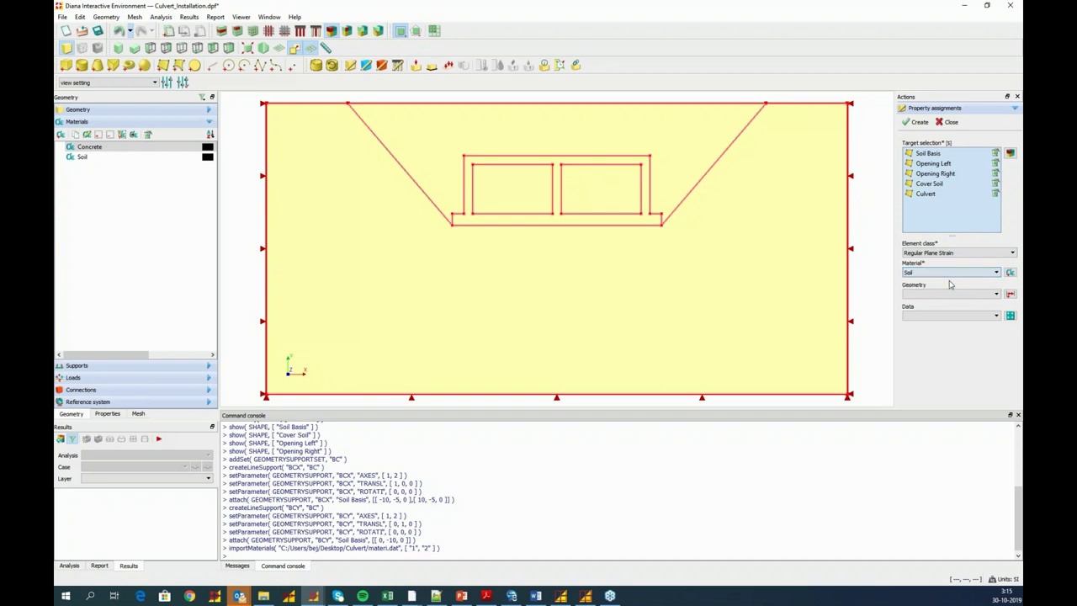
pyautogui.click(917, 123)
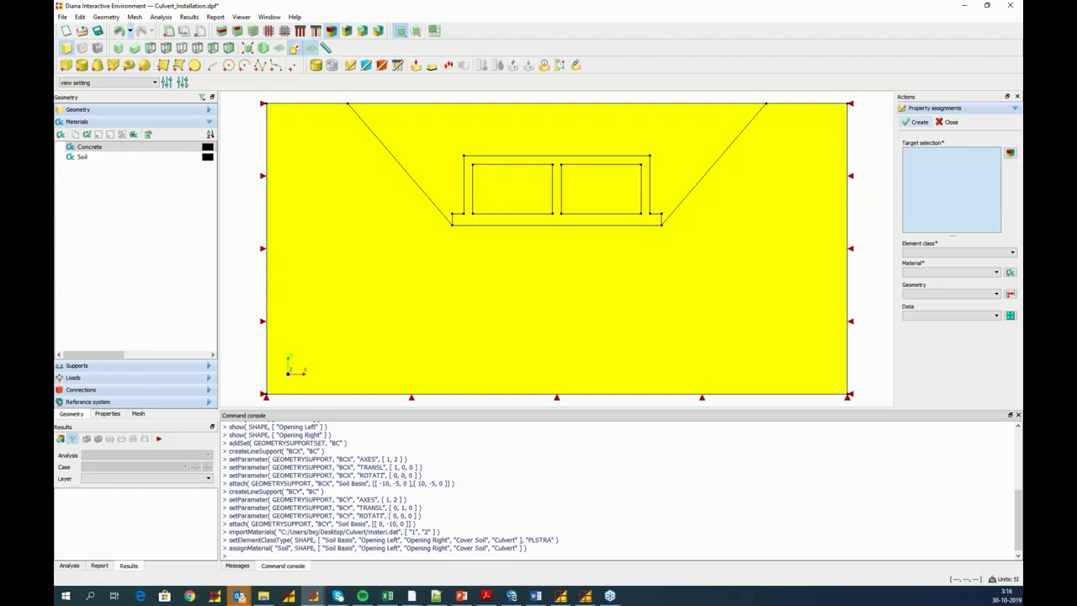
# - Add a water level function named WL=-2m with height -2 m at X = -10 and X = 10
pyautogui.click(108, 19)
pyautogui.moveTo(143, 141)
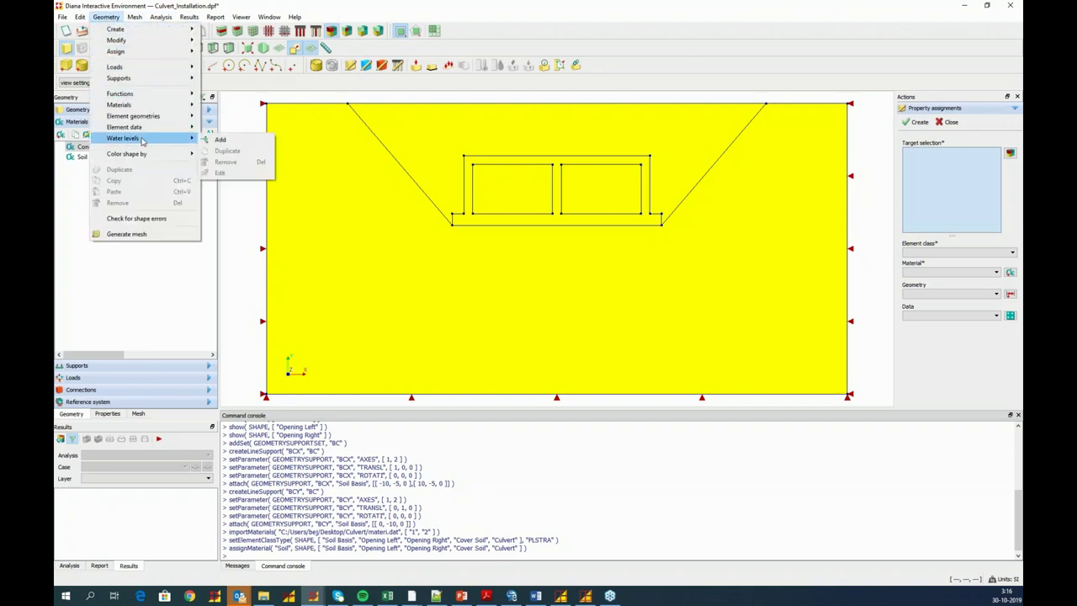
pyautogui.click(219, 140)
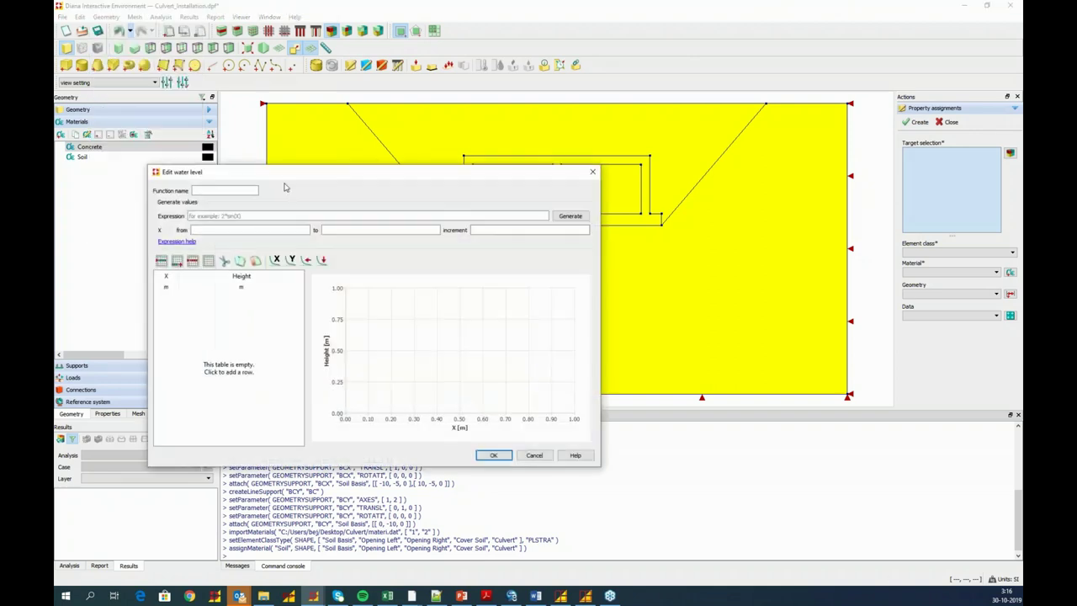
pyautogui.write('W')
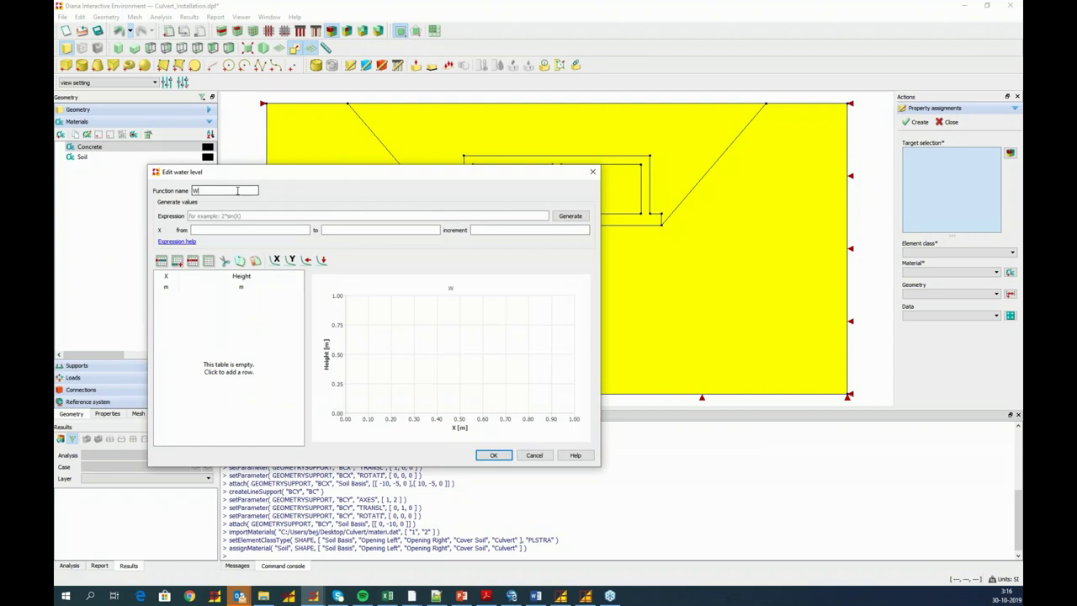
pyautogui.write('L=-2m')
pyautogui.hotkey('alt', 'Tab')
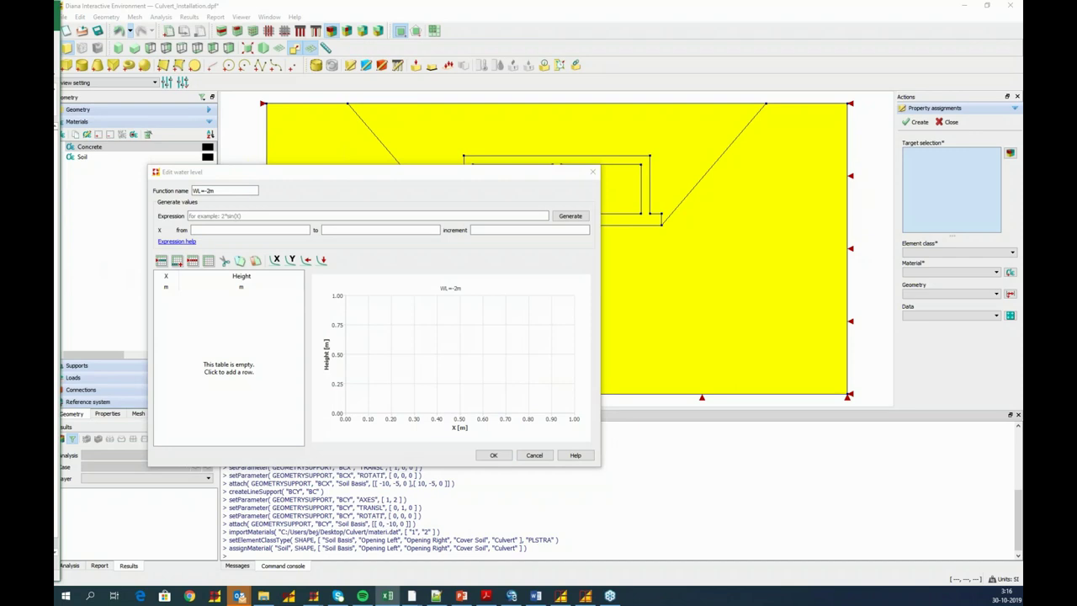
pyautogui.click(177, 280)
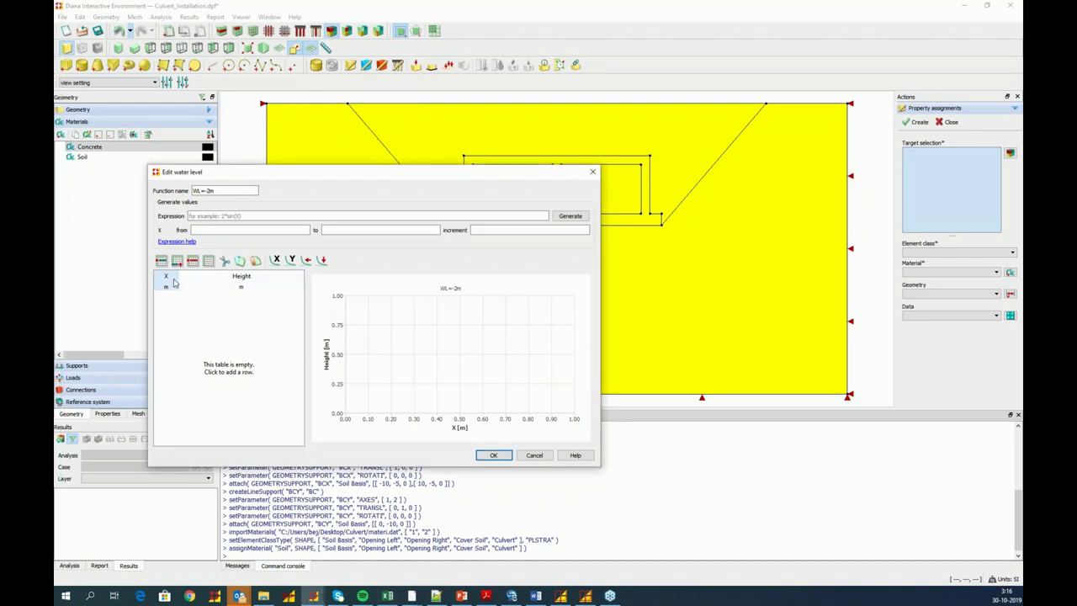
pyautogui.write('-10\t-2 10\t-2')
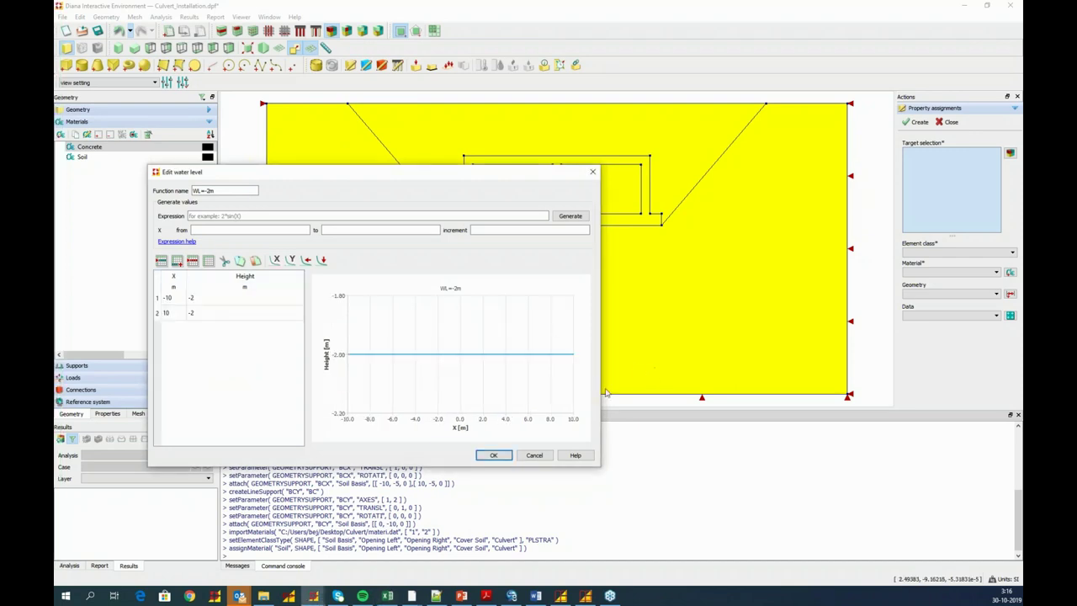
pyautogui.click(493, 455)
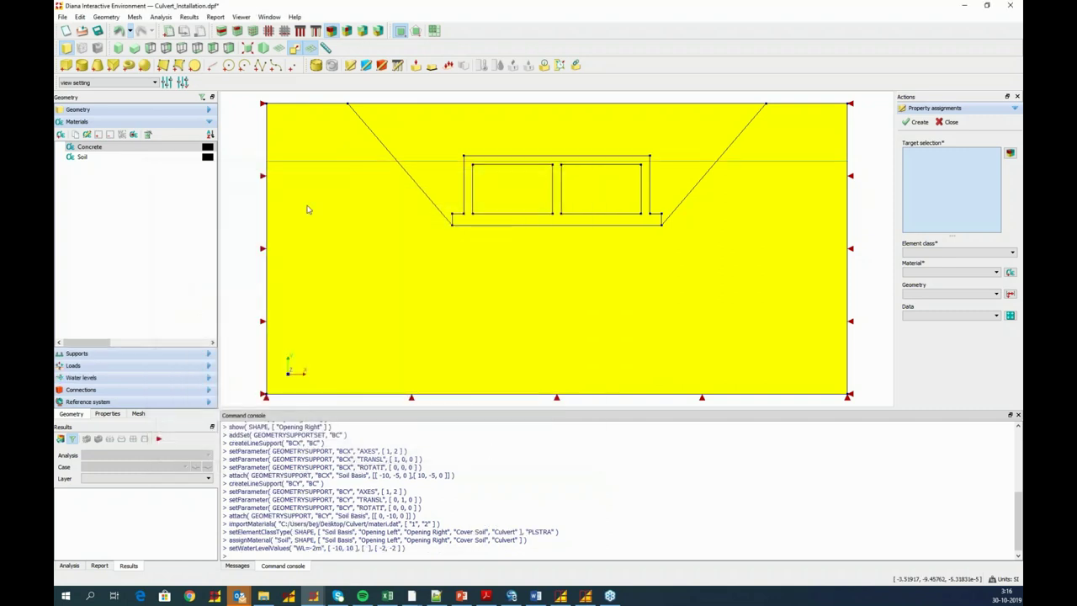
# - Add water level WL=-5m with X/height points -10/-2, -7/-2, -4/-5, 4/-5, 7/-2 and 10/-2
pyautogui.click(107, 18)
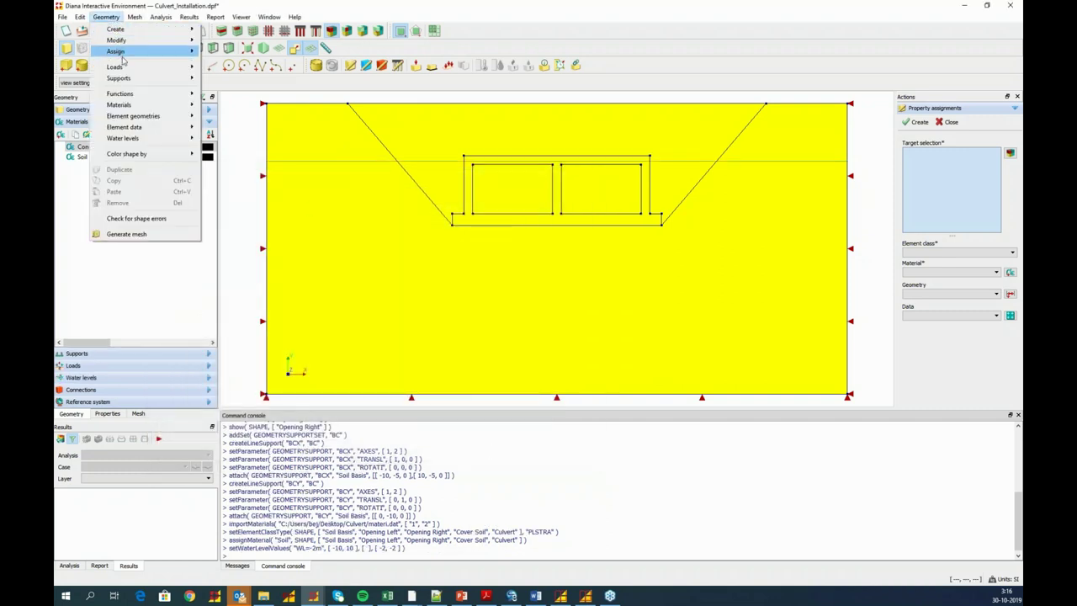
pyautogui.moveTo(135, 138)
pyautogui.click(219, 139)
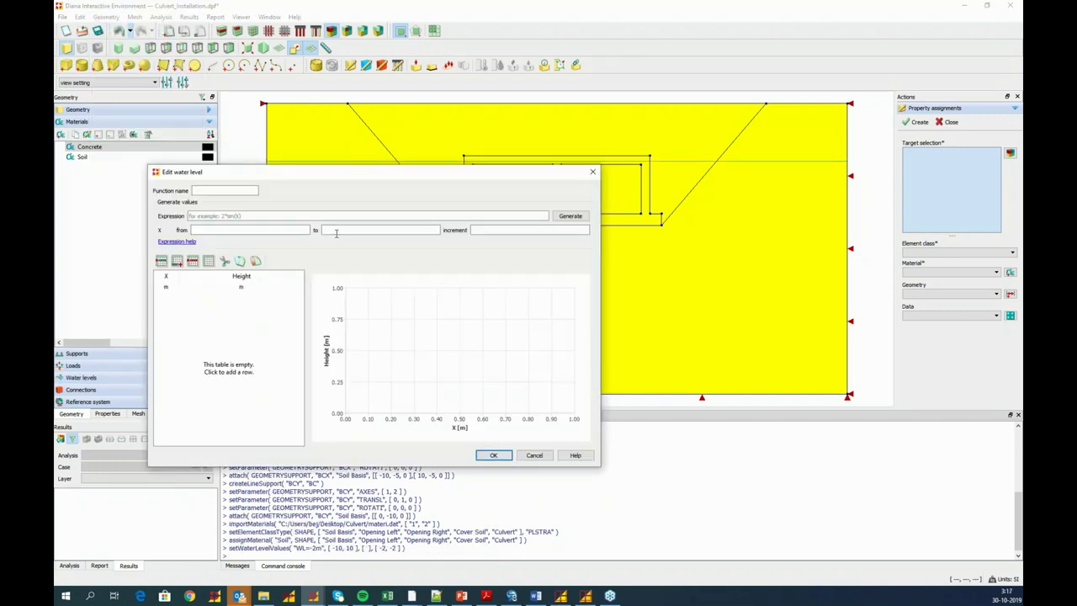
pyautogui.write('W')
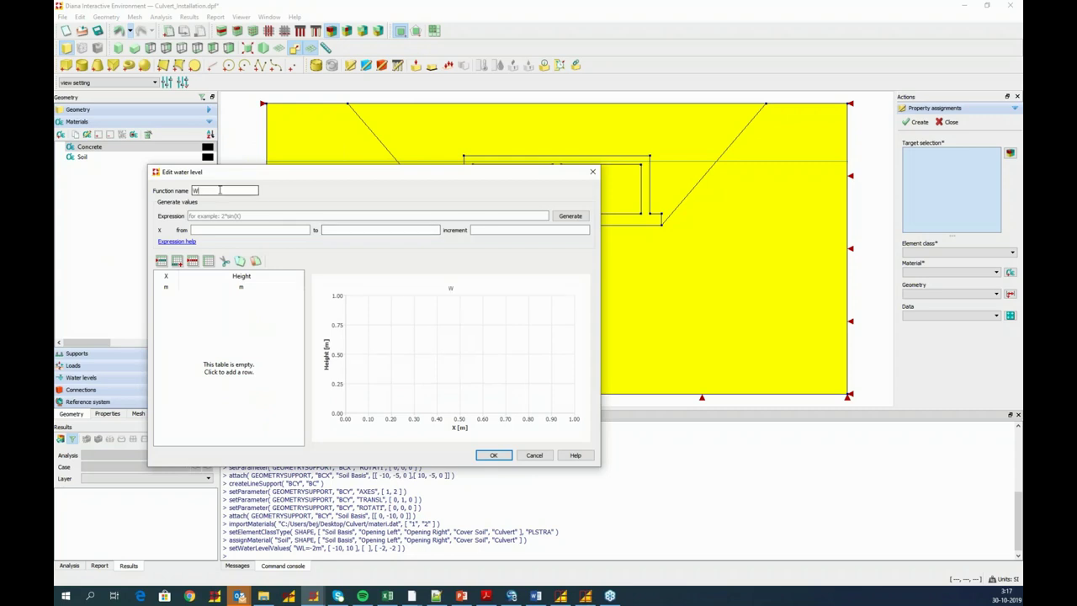
pyautogui.write('L=-5m')
pyautogui.hotkey('alt', 'Tab')
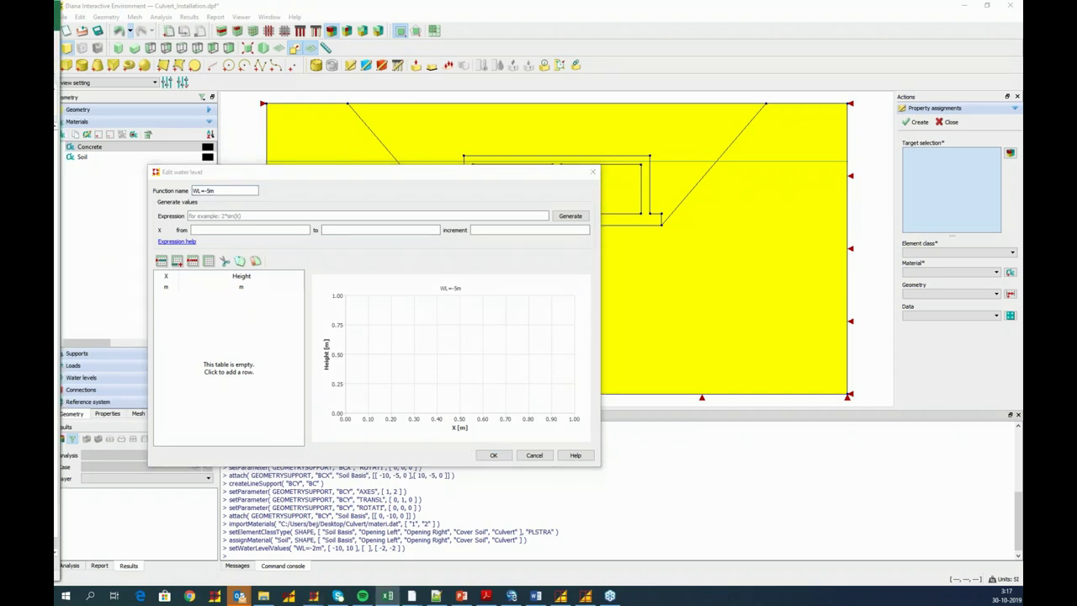
pyautogui.click(174, 282)
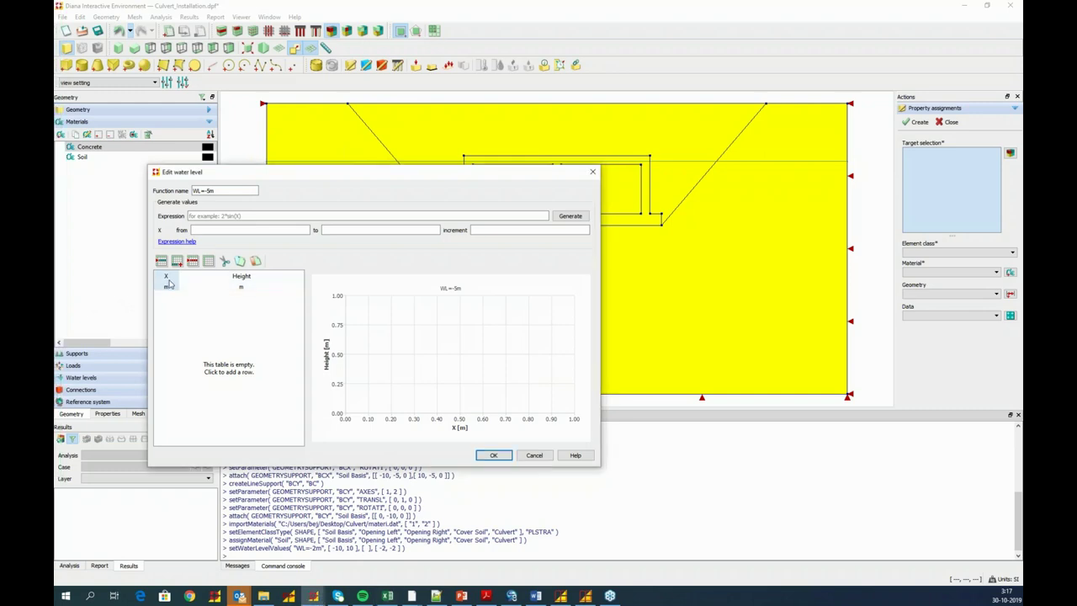
pyautogui.write('-10\t-2 -7\t-2 -4\t-5 4\t-5 7\t-2 10\t-2')
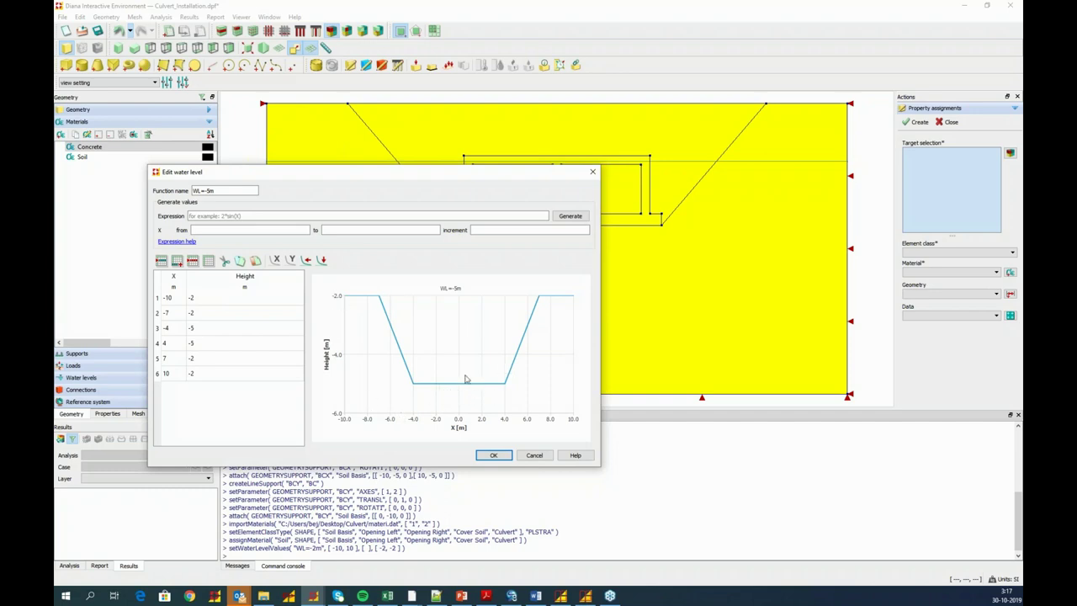
pyautogui.click(493, 455)
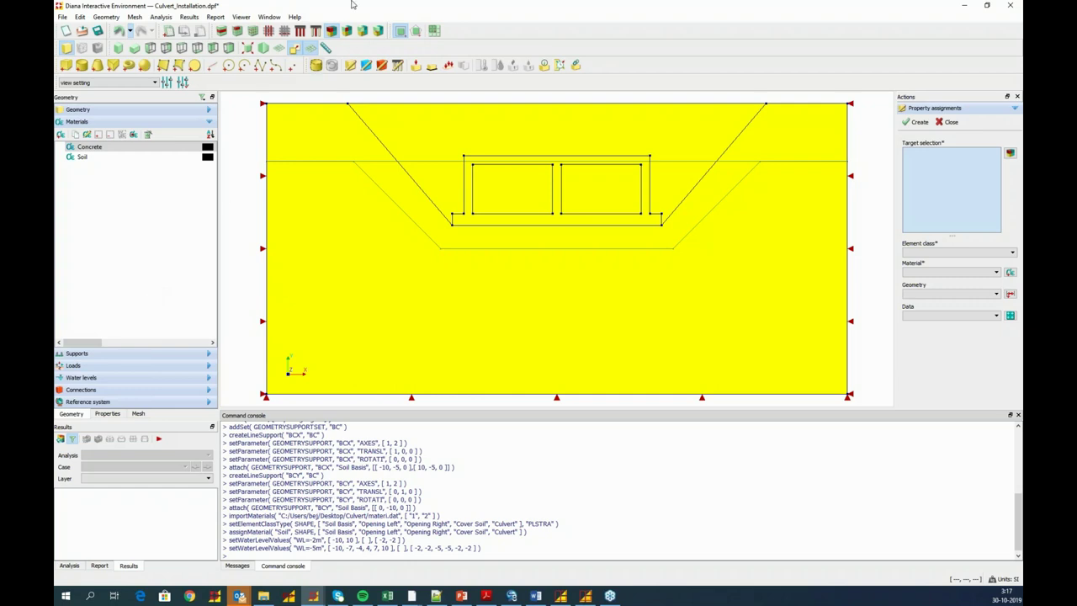
# - Seed all five shapes by element size with a desired size of 0.3 m and generate the mesh
pyautogui.click(315, 68)
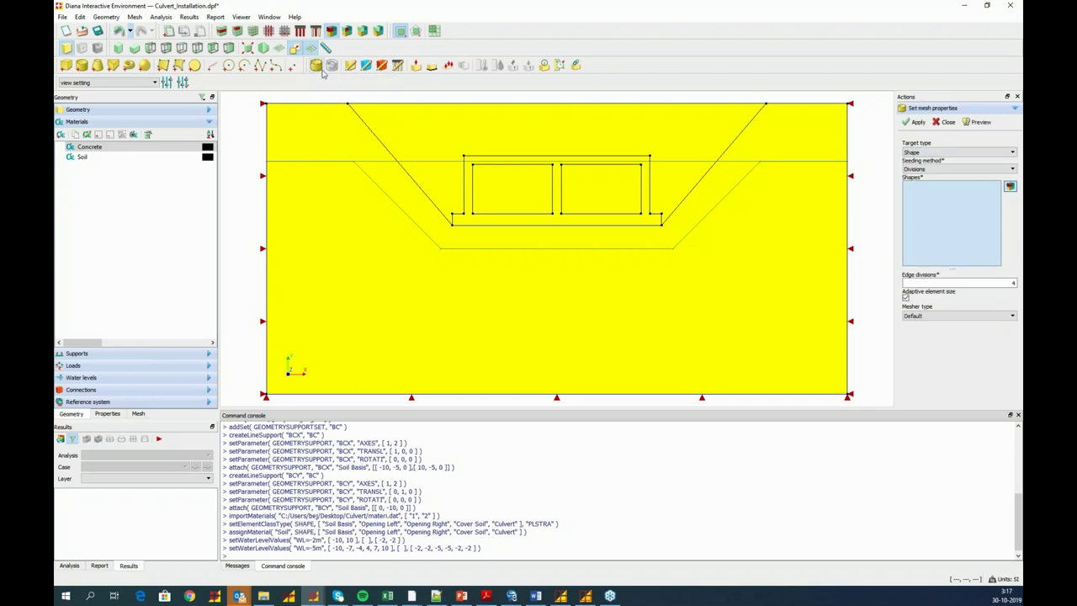
pyautogui.click(931, 168)
pyautogui.click(932, 191)
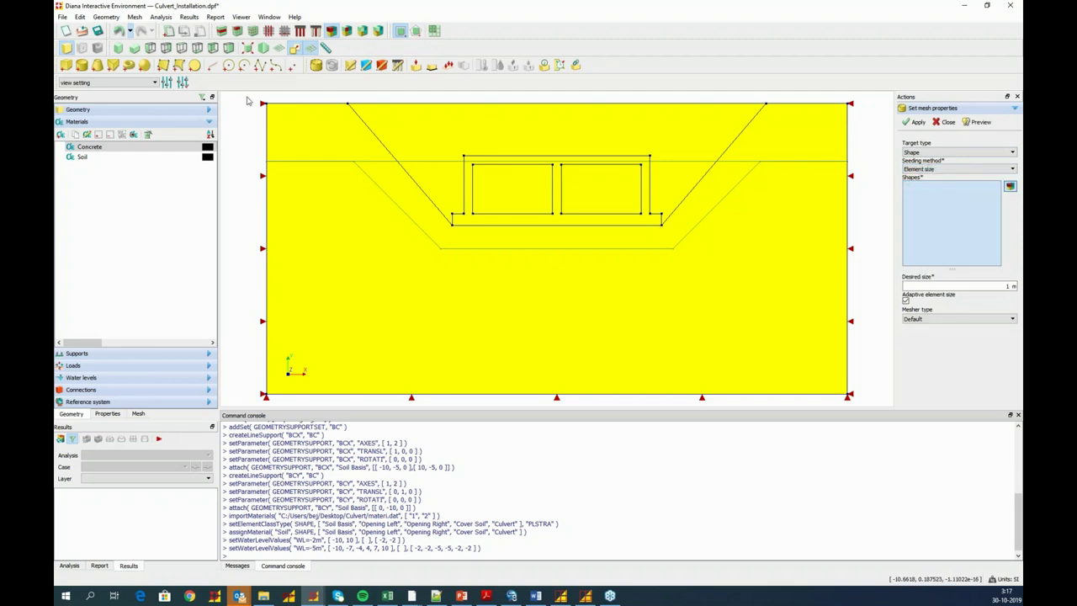
pyautogui.moveTo(247, 96); pyautogui.dragTo(868, 403)
pyautogui.doubleClick(1008, 286)
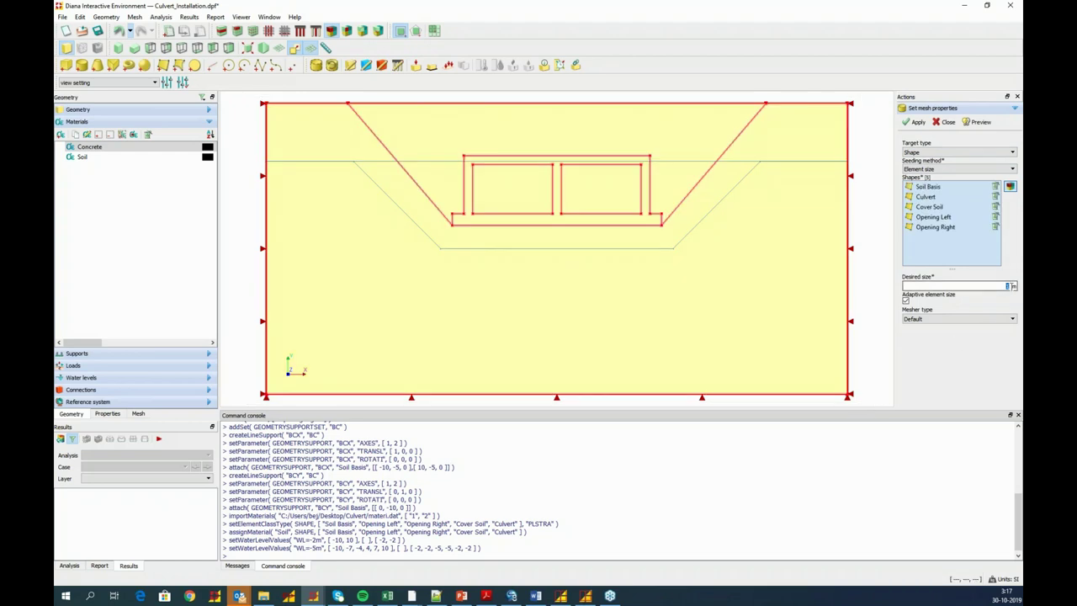
pyautogui.write('0.3')
pyautogui.click(917, 123)
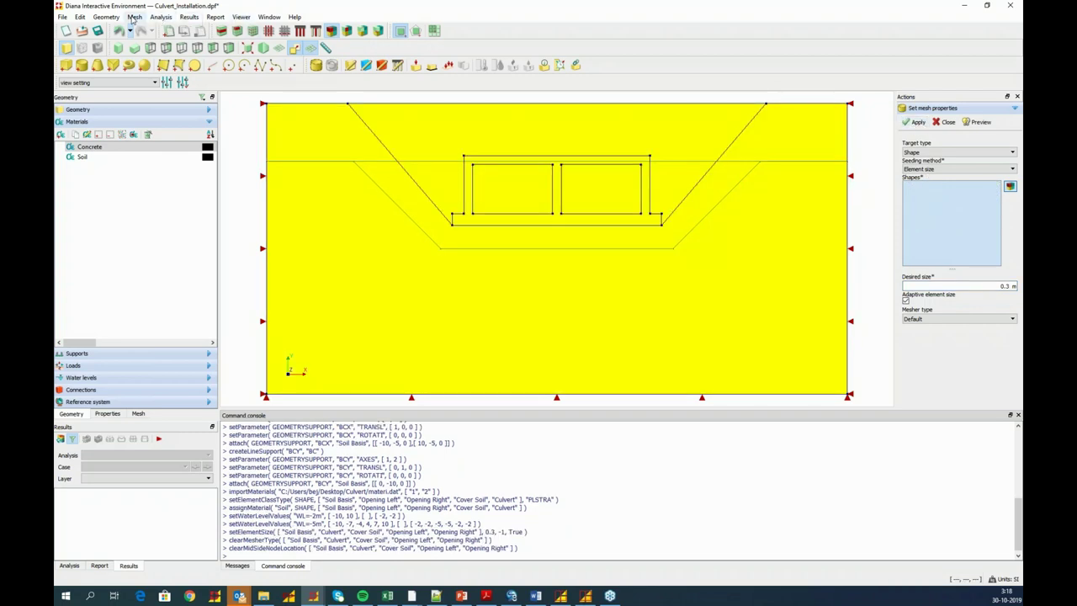
pyautogui.click(106, 17)
pyautogui.click(131, 234)
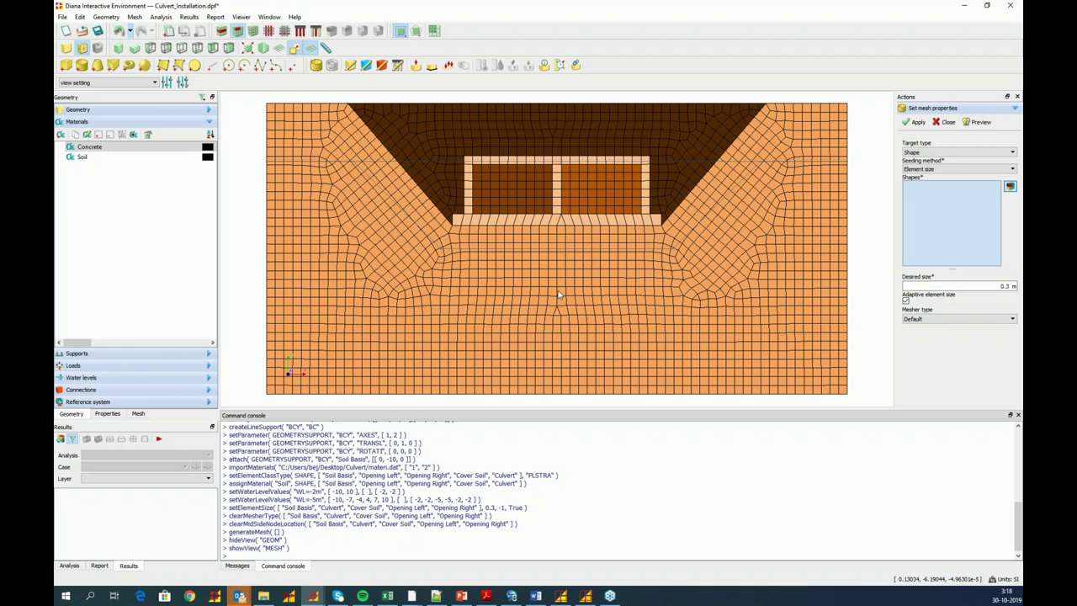
# - Enlarge the analysis tree area, add a new analysis and rename it Culvert Installation
pyautogui.click(69, 566)
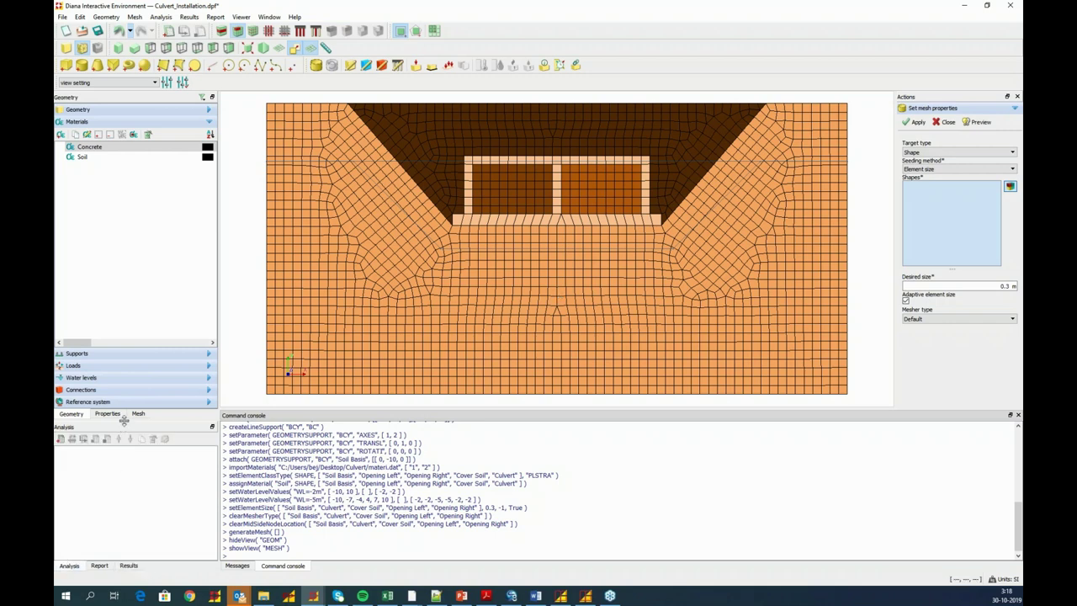
pyautogui.moveTo(124, 421); pyautogui.dragTo(120, 318)
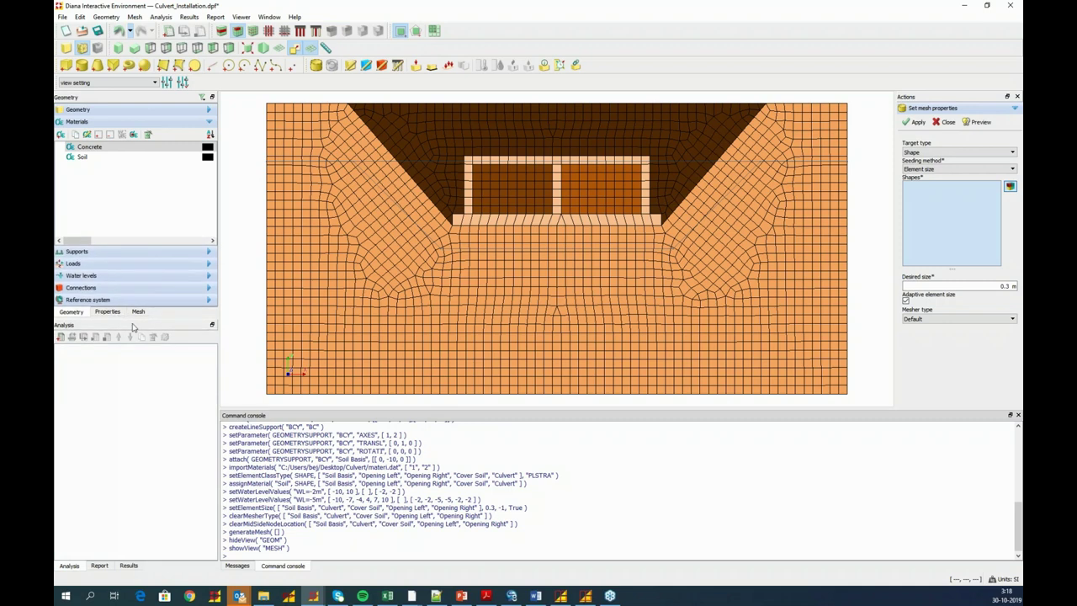
pyautogui.click(61, 336)
pyautogui.click(102, 351)
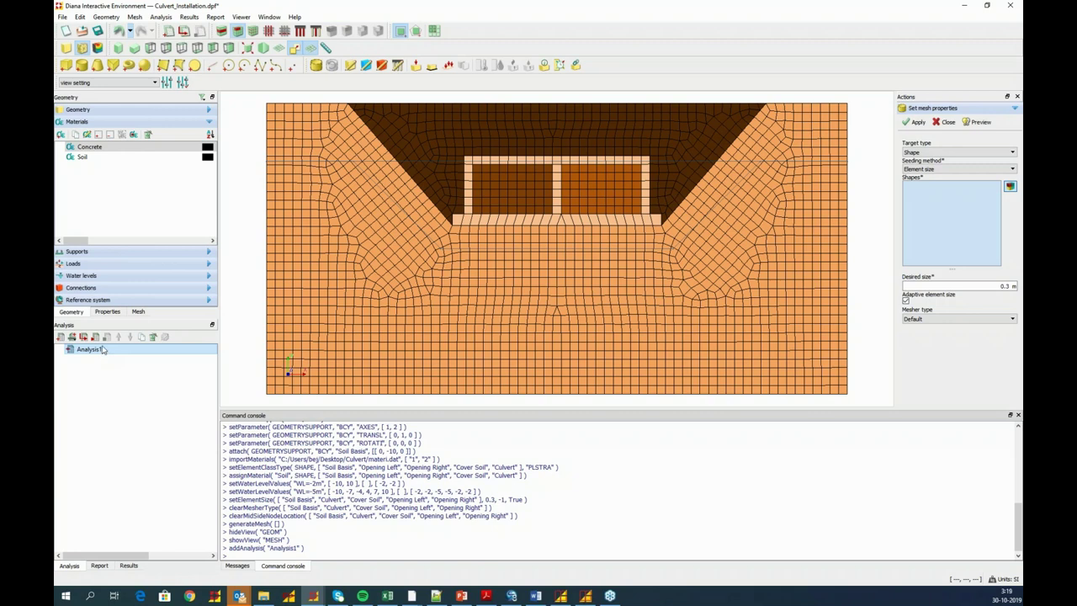
pyautogui.doubleClick(103, 350)
pyautogui.write('Culvert Installation')
pyautogui.press('Return')
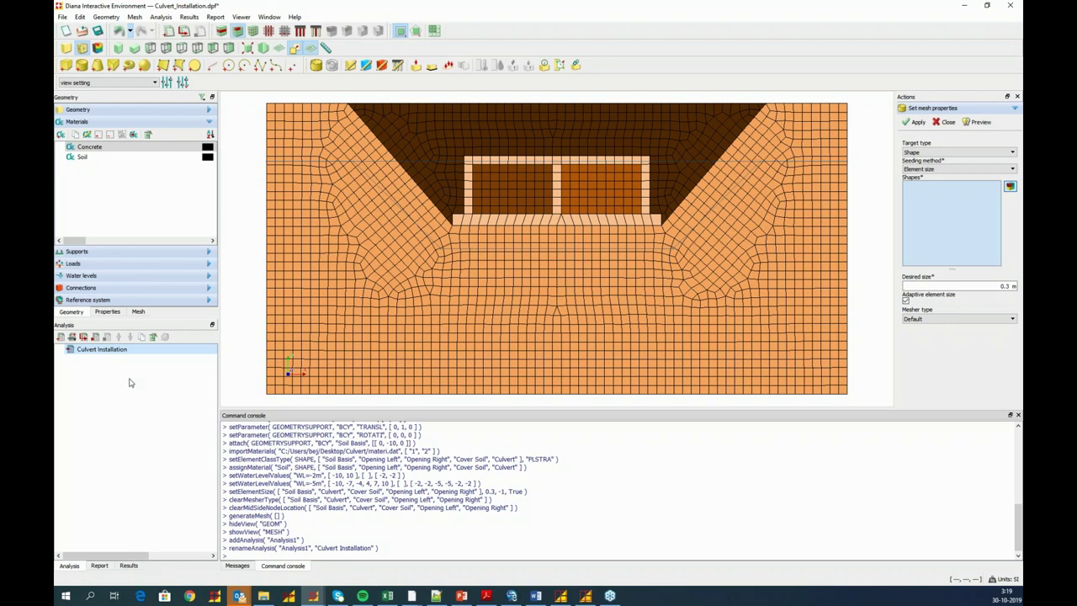
# - Add a Staged construction command to the Culvert Installation analysis and expand its settings in the tree
pyautogui.rightClick(108, 355)
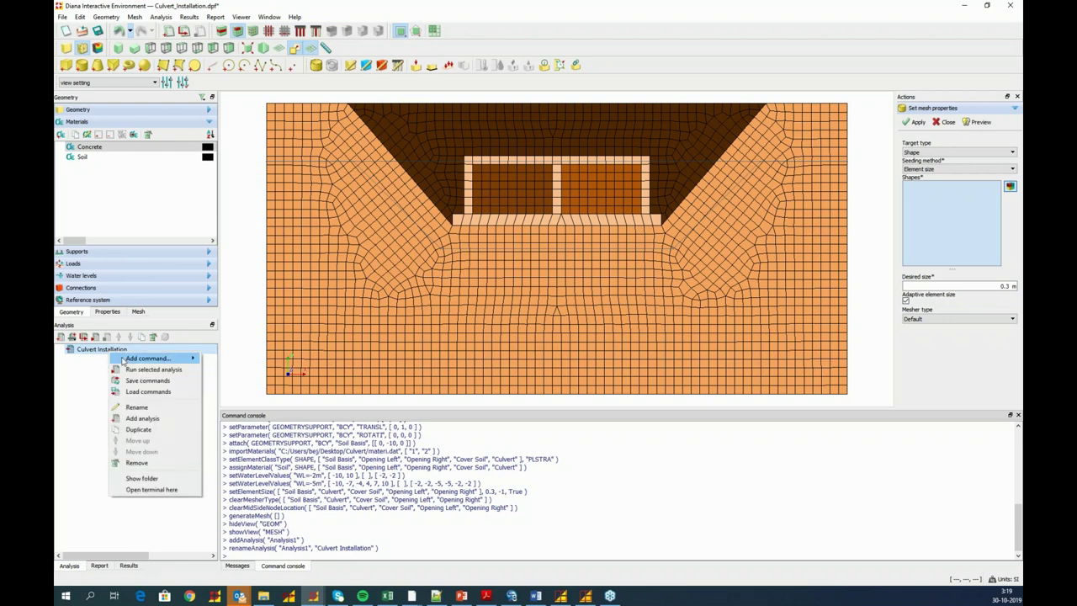
pyautogui.moveTo(152, 359)
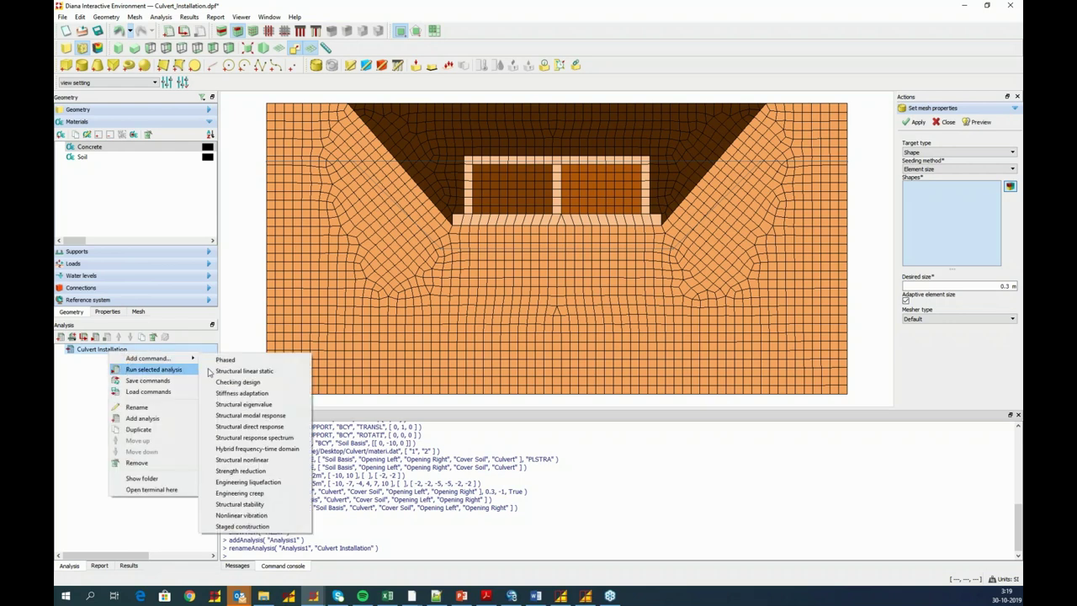
pyautogui.click(244, 529)
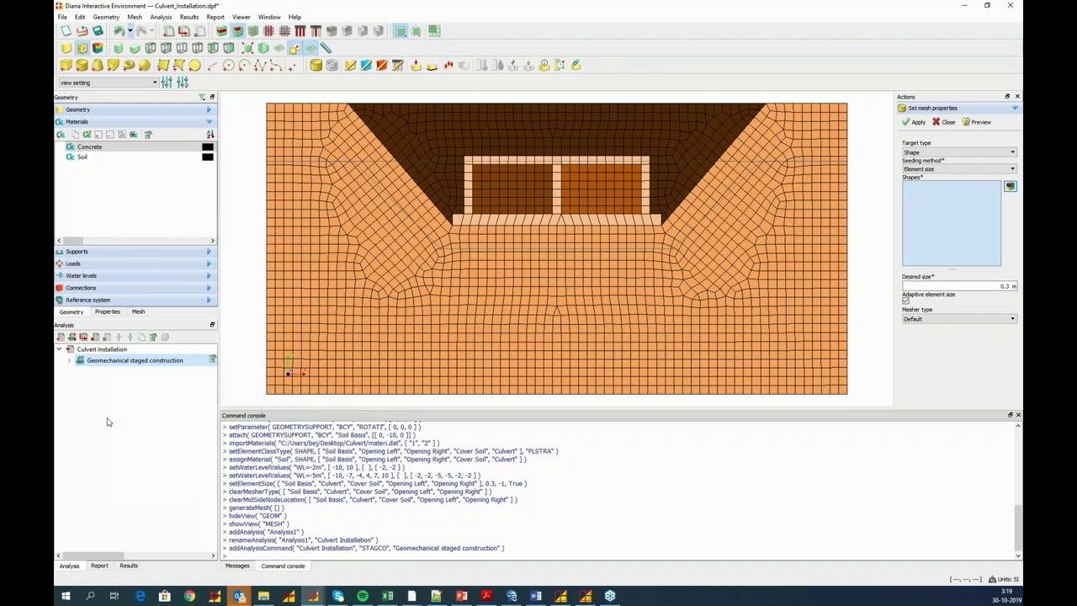
pyautogui.click(70, 360)
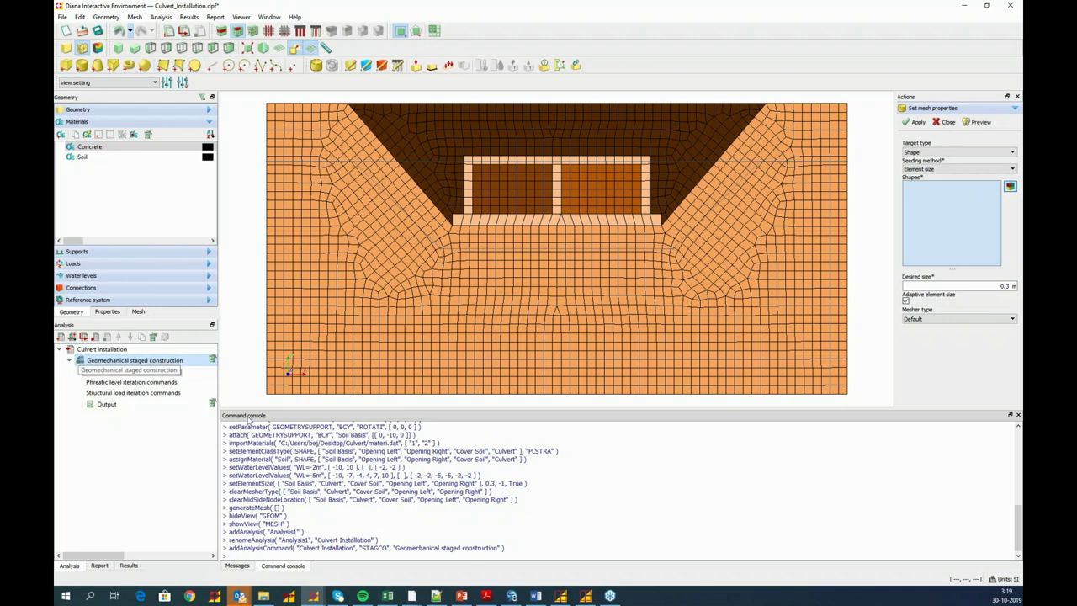
# - Switch to the PowerPoint presentation, review the construction stages and their water levels on the Staged Construction slides, and return to DIANA
pyautogui.click(461, 595)
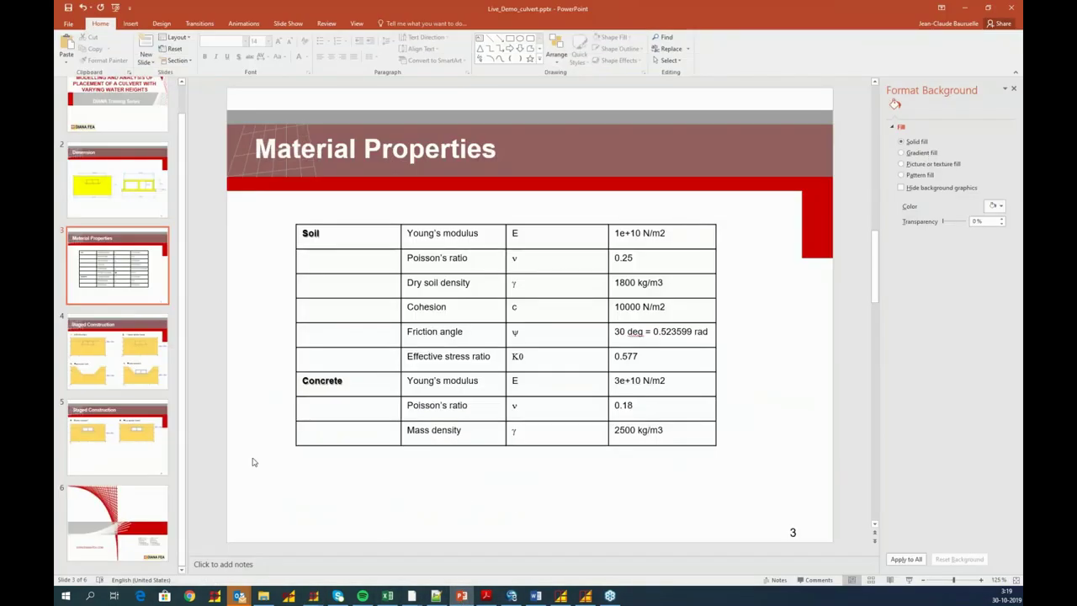
pyautogui.click(116, 334)
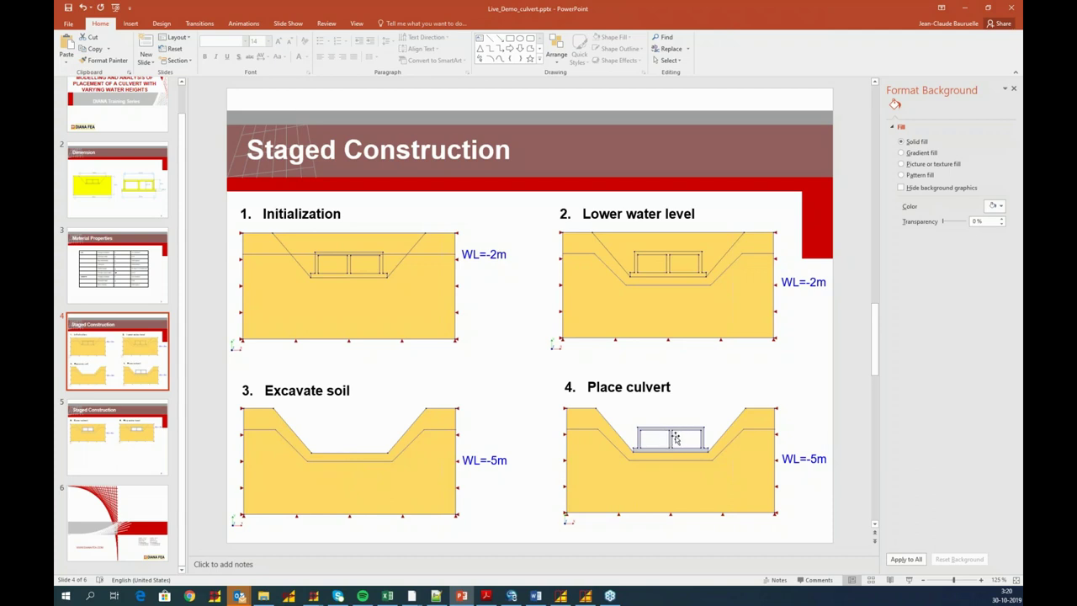
pyautogui.scroll(-1, 683, 438)
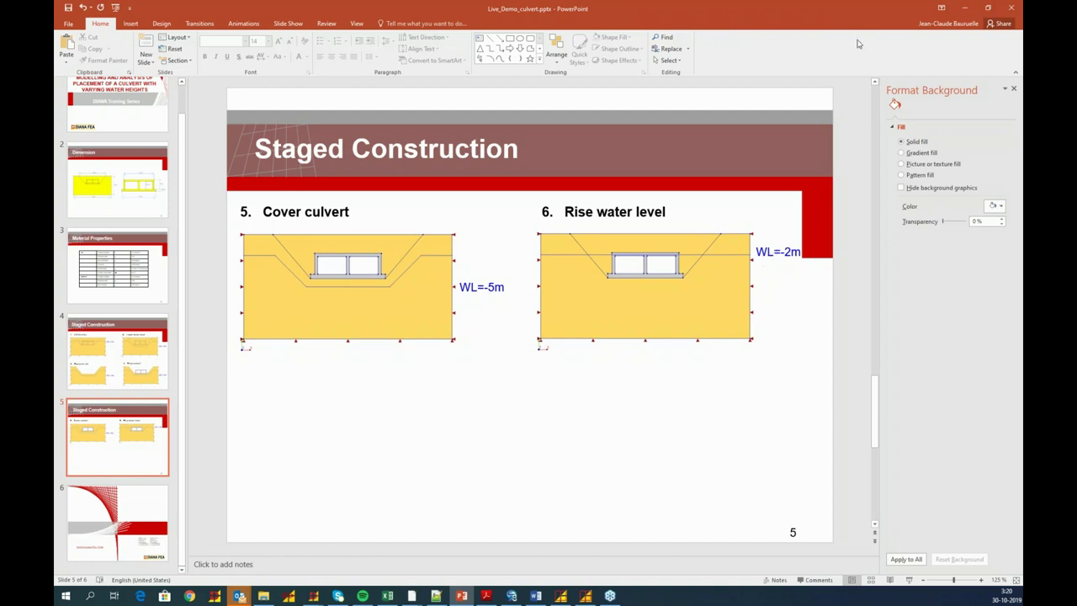
pyautogui.click(964, 8)
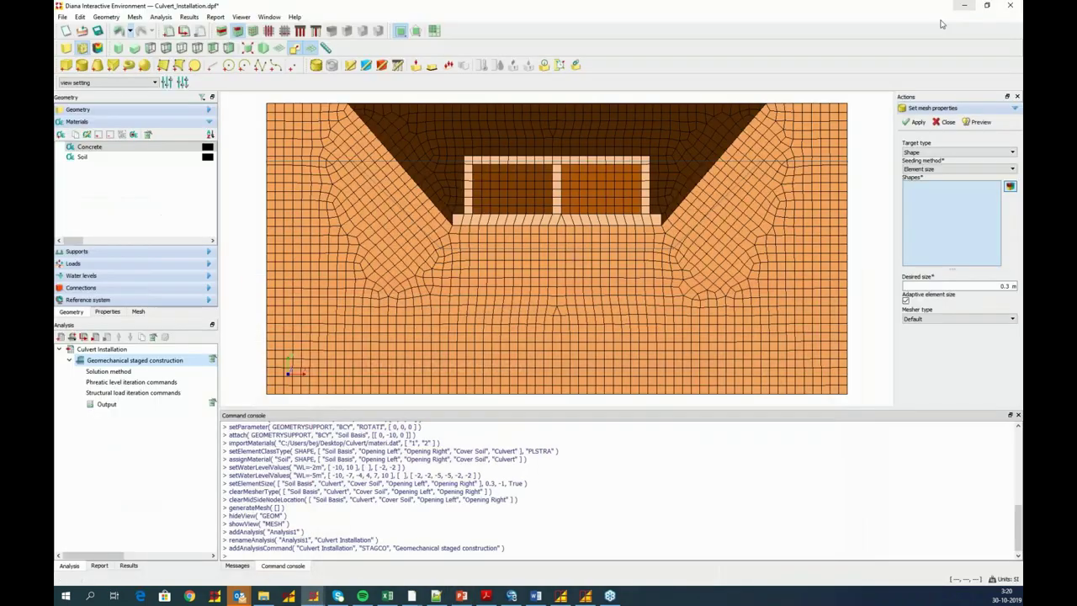
# - Add a construction stage to the geomechanical staged construction command and name it Initialization
pyautogui.rightClick(106, 362)
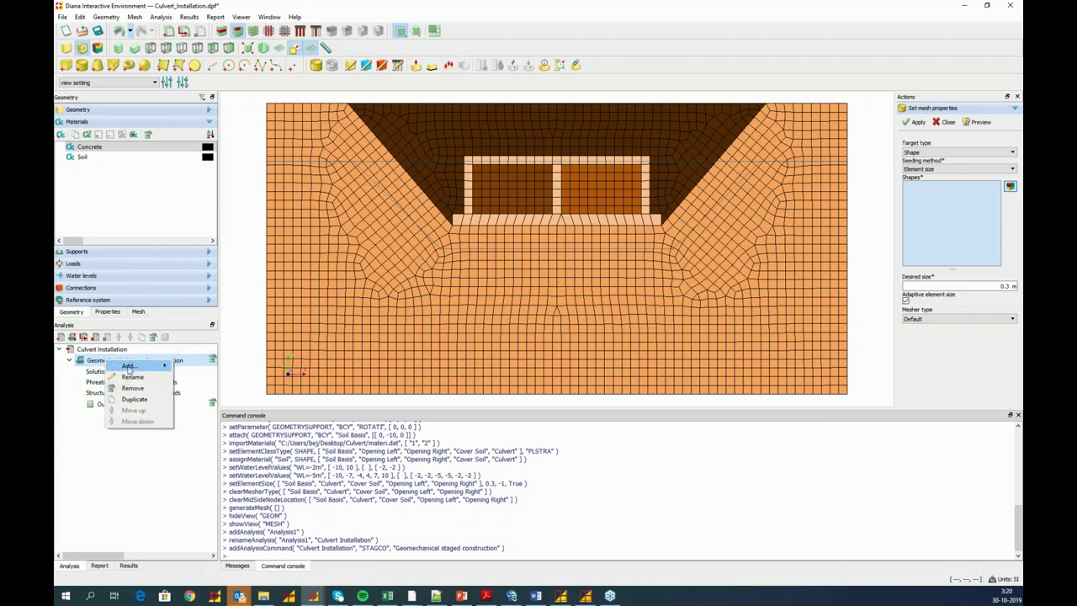
pyautogui.moveTo(130, 366)
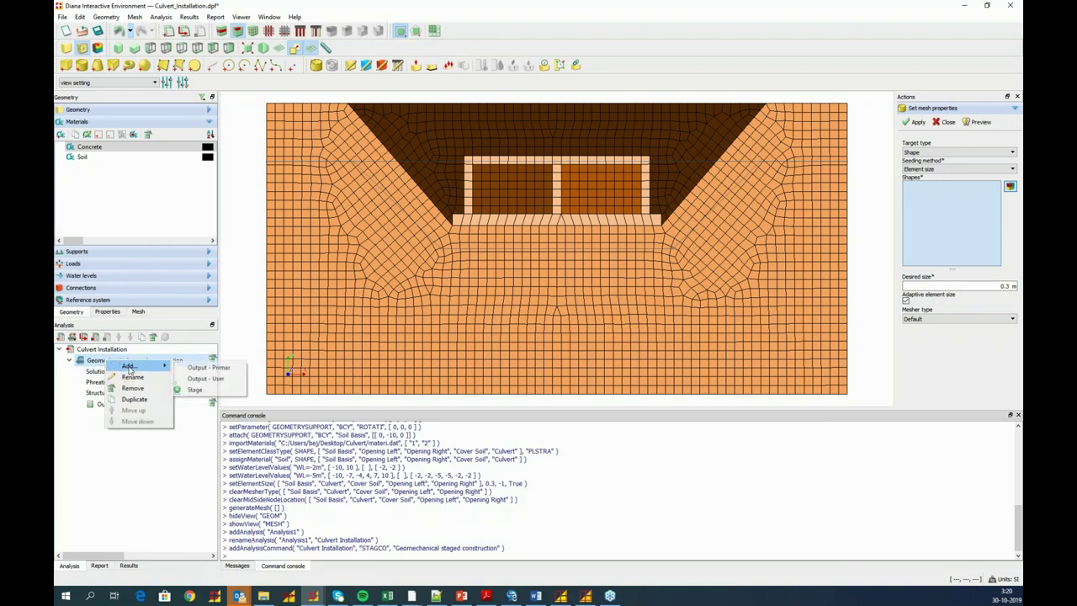
pyautogui.click(194, 391)
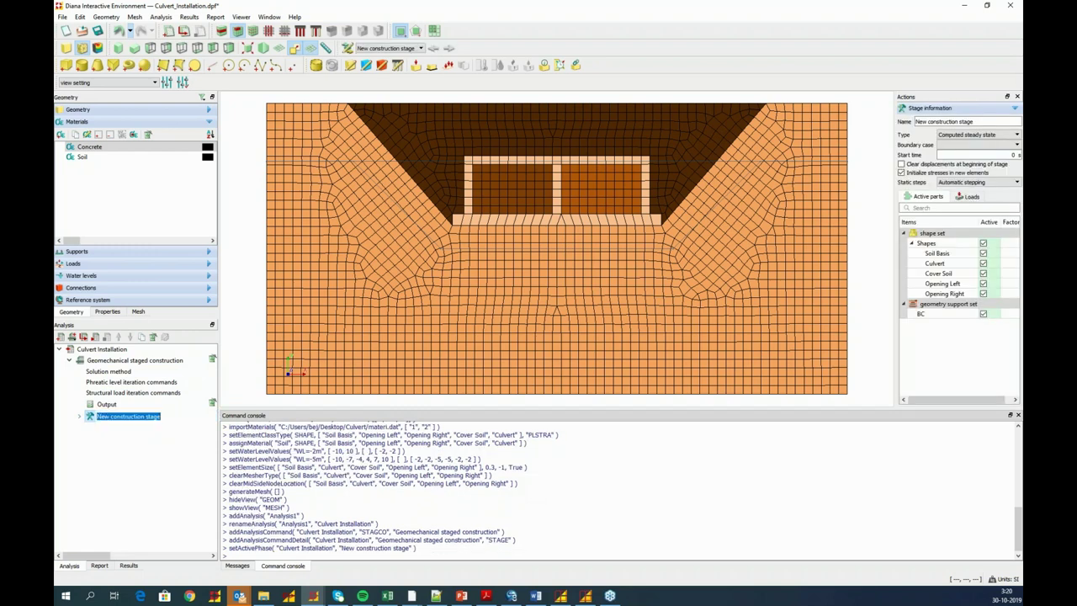
pyautogui.write('Initialization')
pyautogui.click(128, 444)
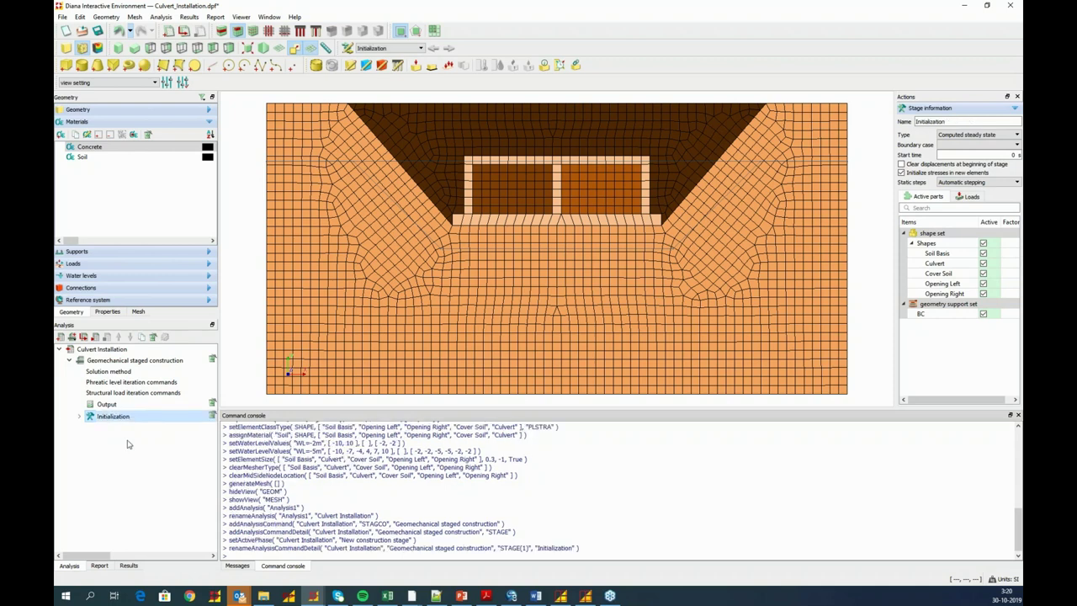
# - Add a second stage to the geomechanical staged construction command and name it Lower Water Level
pyautogui.rightClick(126, 364)
pyautogui.moveTo(152, 370)
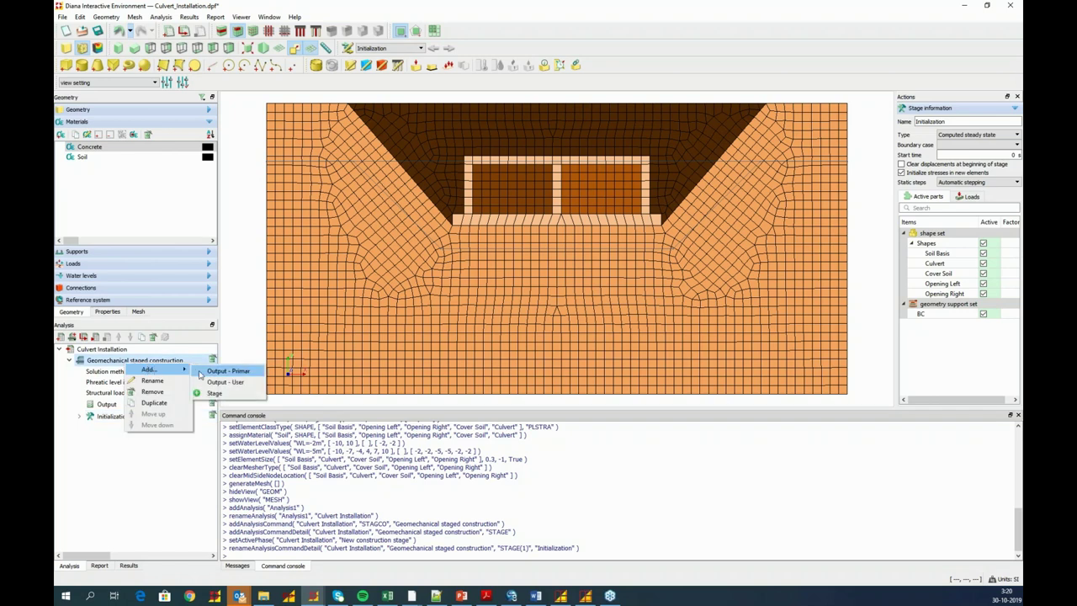
pyautogui.click(214, 392)
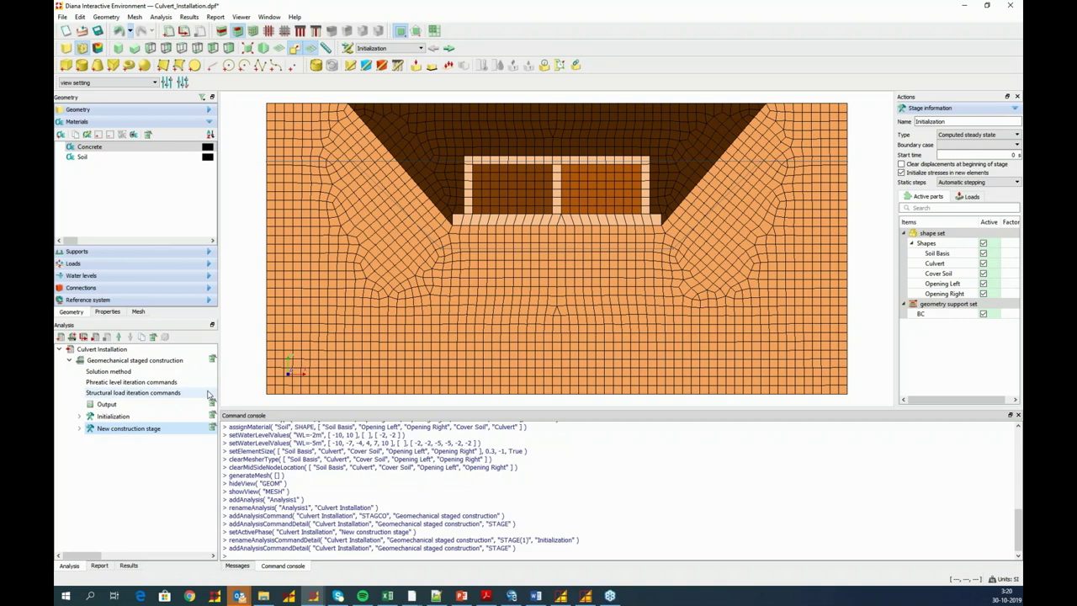
pyautogui.click(153, 429)
pyautogui.write('Lower')
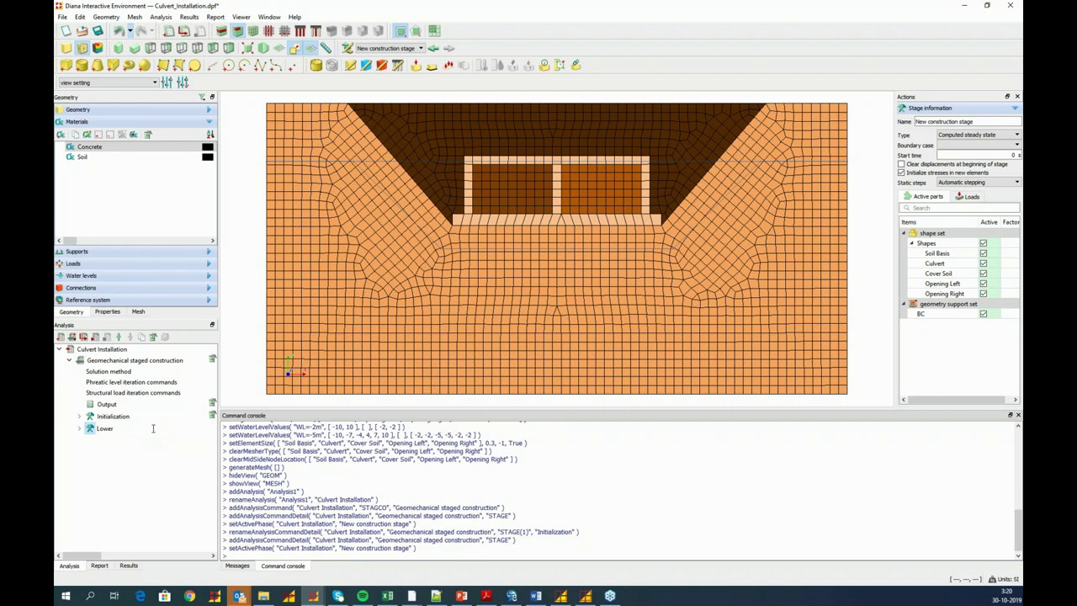
pyautogui.write(' Water Level')
pyautogui.press('Return')
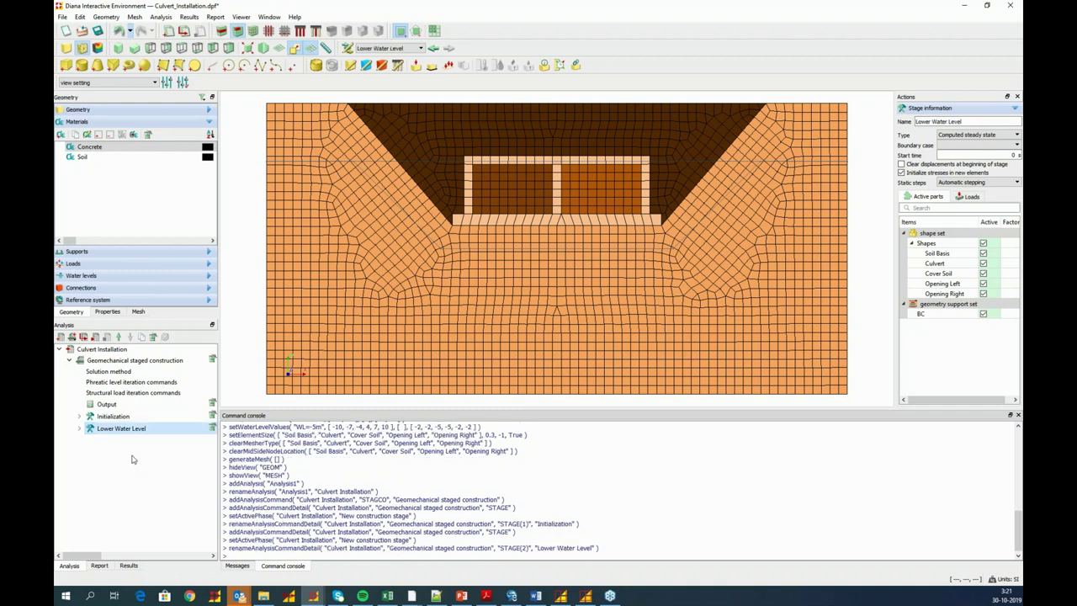
# - Add a third stage to the geomechanical staged construction command and name it Excavate Soil
pyautogui.rightClick(128, 363)
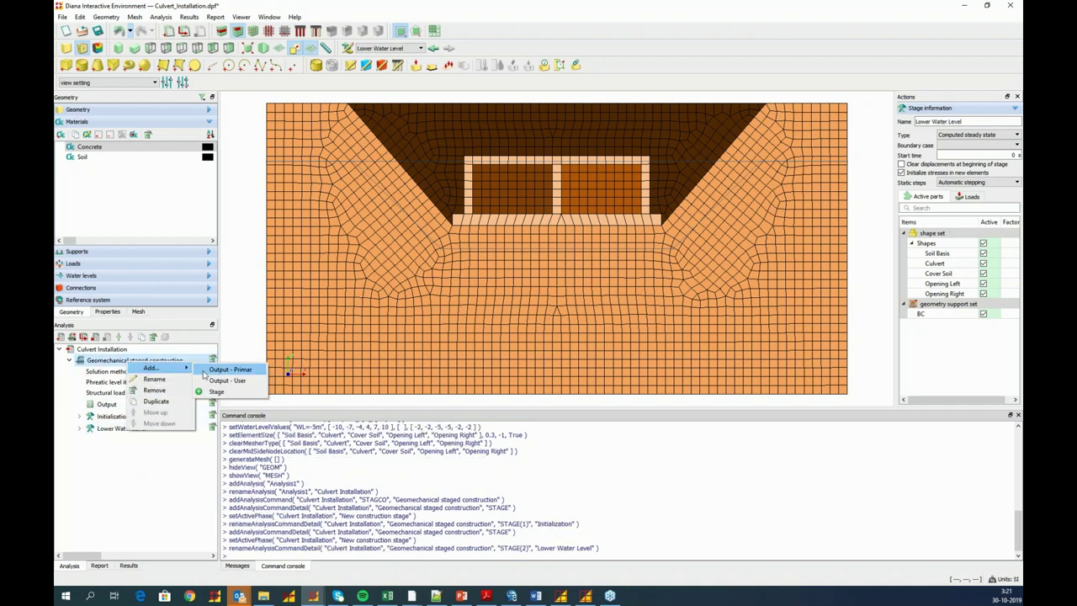
pyautogui.click(215, 392)
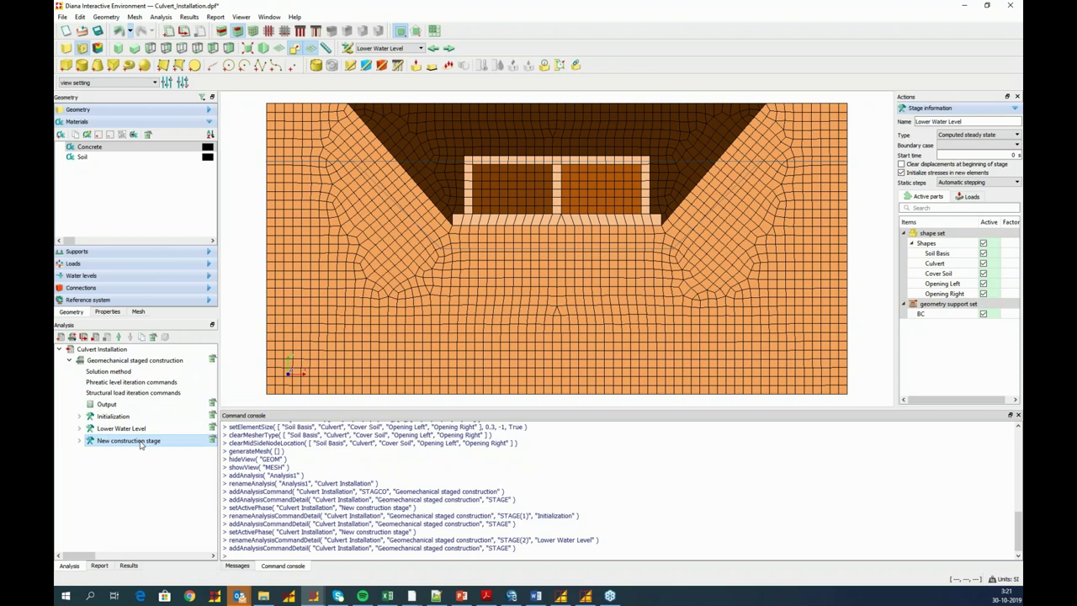
pyautogui.click(141, 441)
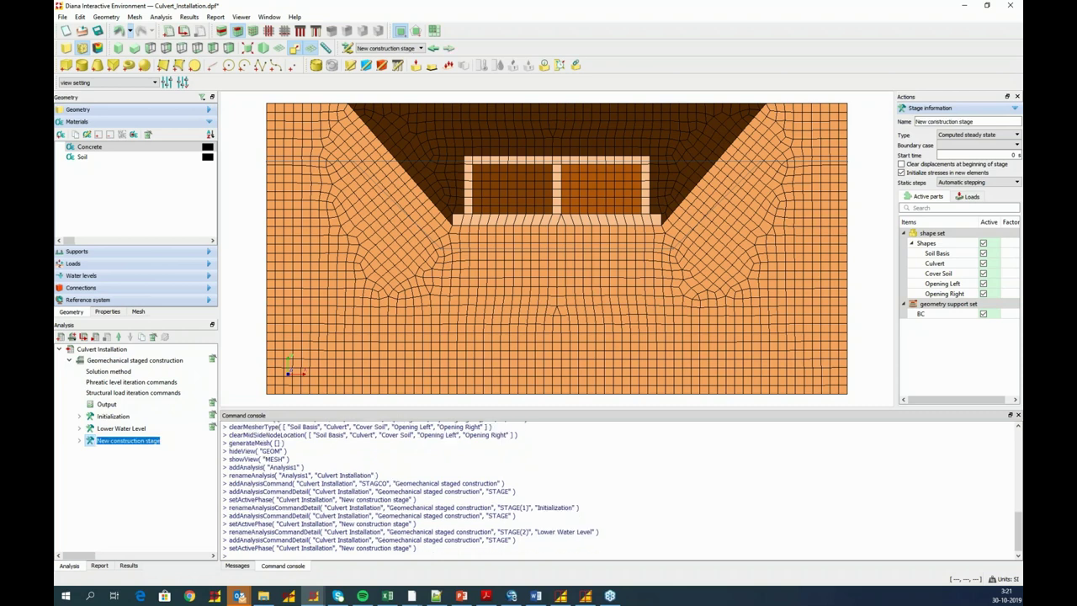
pyautogui.write('Excavate Soil')
pyautogui.press('Return')
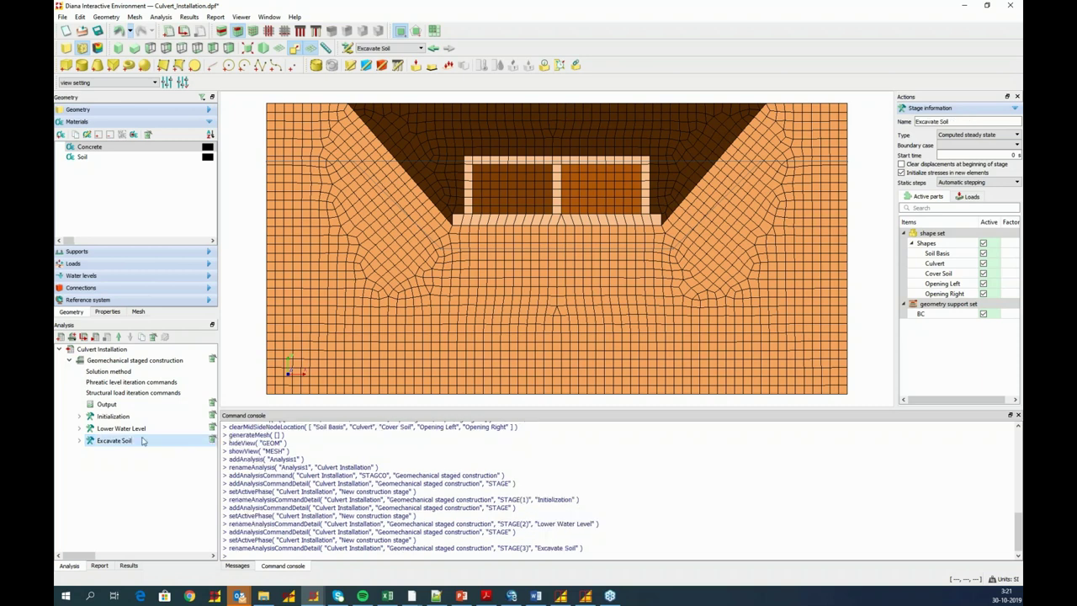
# - Add a fourth stage to the geomechanical staged construction command and name it Place Culvert
pyautogui.rightClick(130, 361)
pyautogui.moveTo(179, 368)
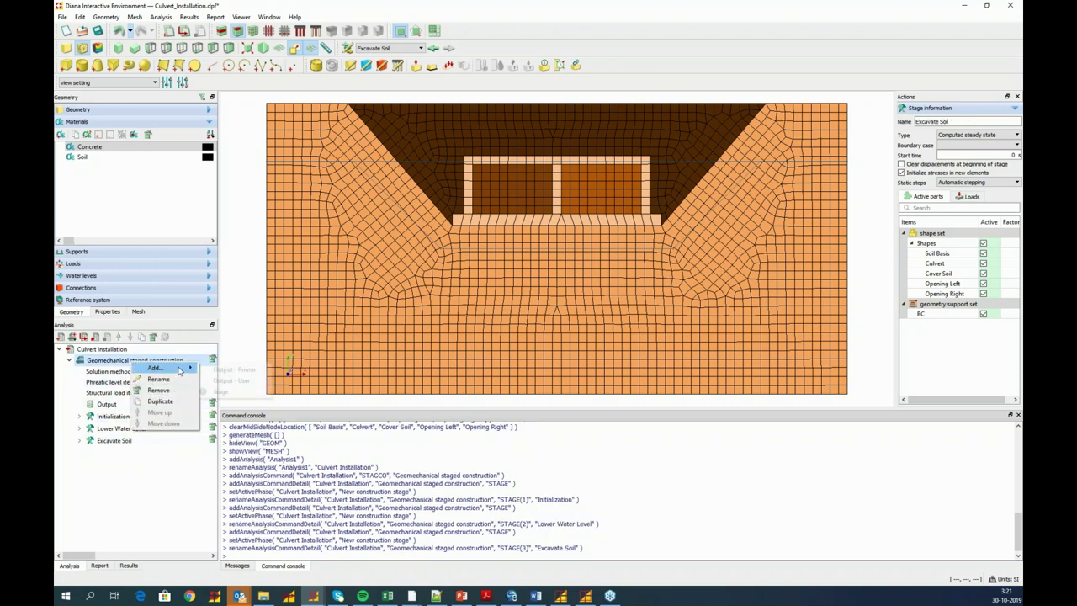
pyautogui.click(222, 392)
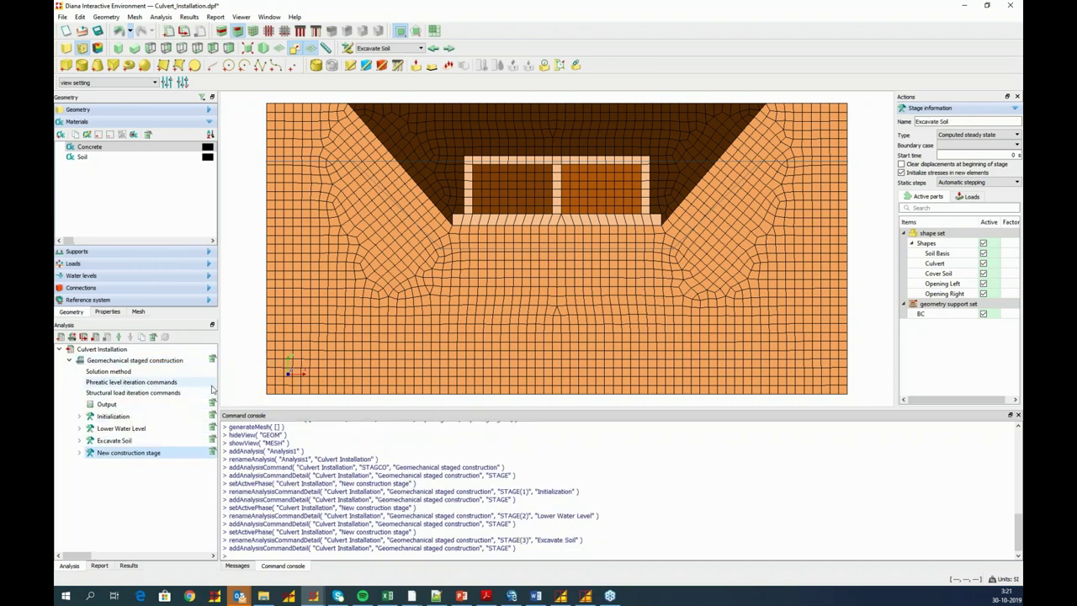
pyautogui.press('F2')
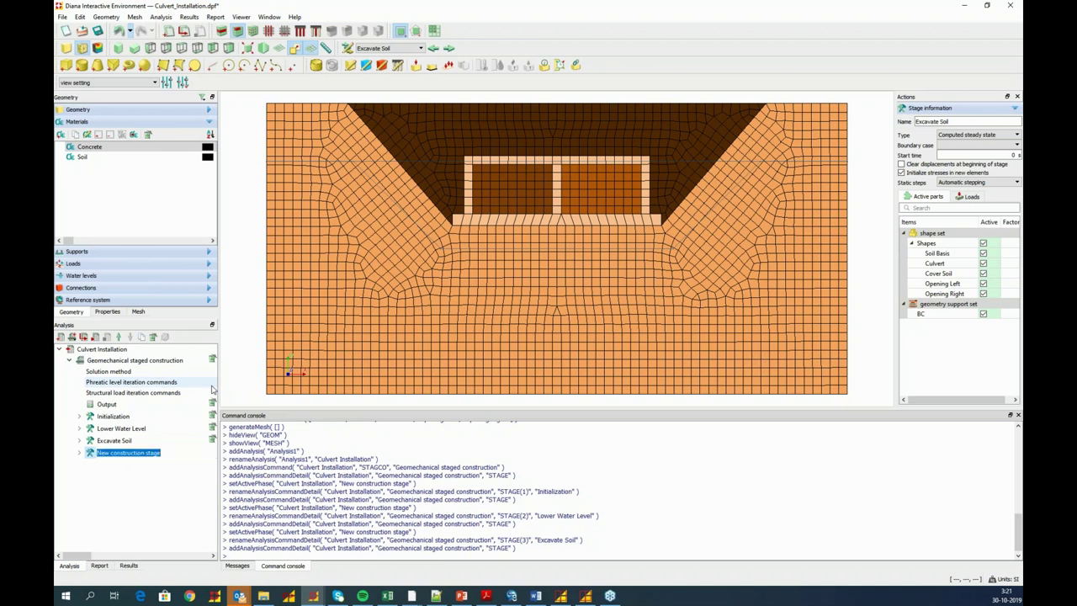
pyautogui.write('C')
pyautogui.press('BackSpace')
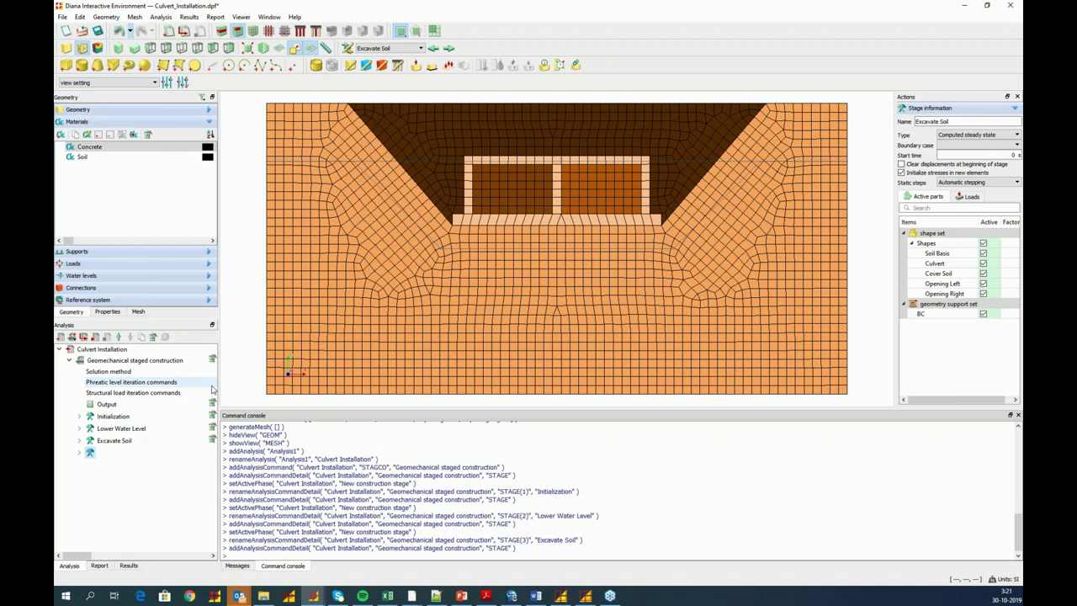
pyautogui.write('Place Culvert')
pyautogui.press('Return')
# - Add a fifth stage to the geomechanical staged construction command and name it Cover Culvert
pyautogui.rightClick(157, 361)
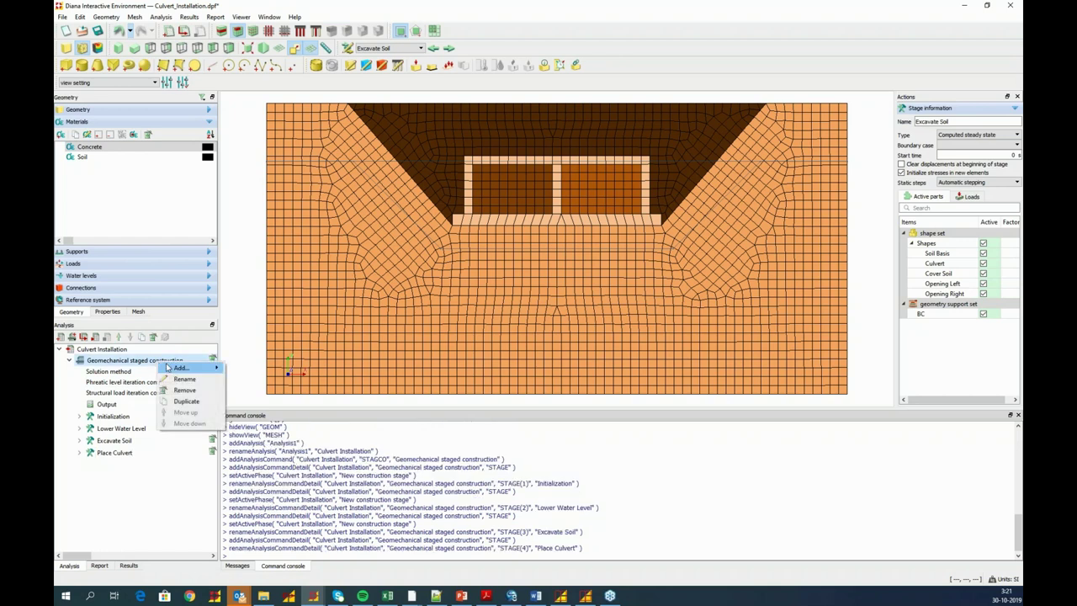
pyautogui.moveTo(182, 370)
pyautogui.click(243, 390)
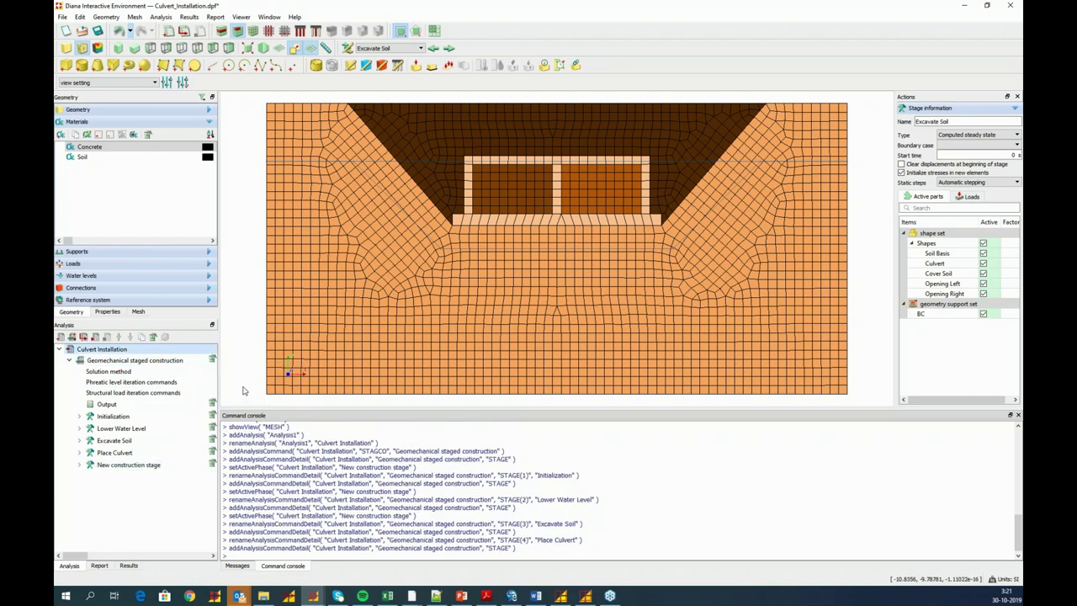
pyautogui.doubleClick(118, 465)
pyautogui.write('Co')
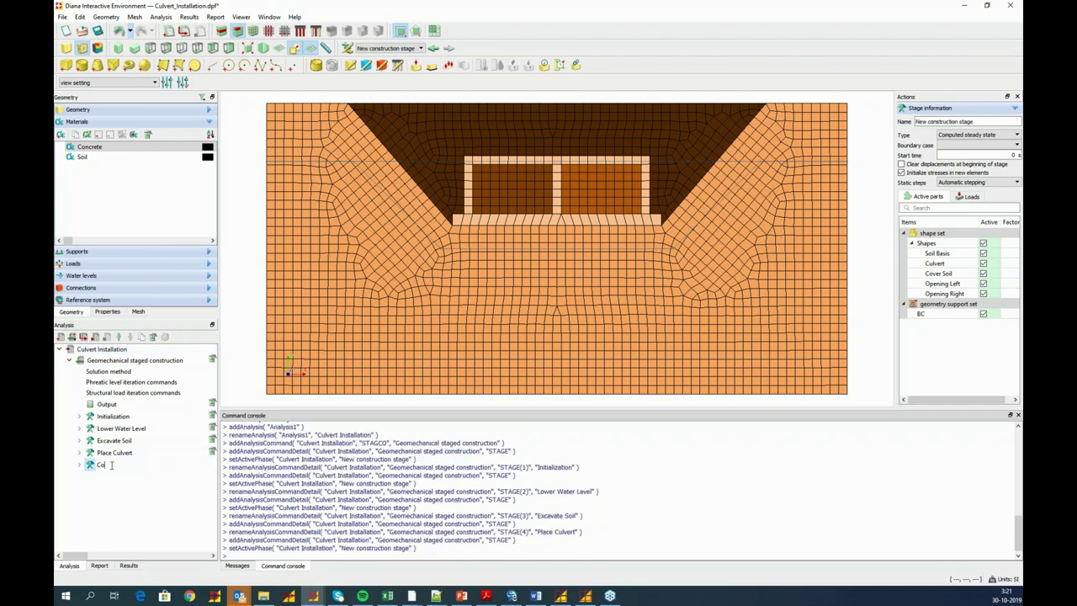
pyautogui.write('ver Culvert')
# - Add a sixth stage to the geomechanical staged construction command and name it Rise Water Level
pyautogui.click(127, 361)
pyautogui.rightClick(126, 363)
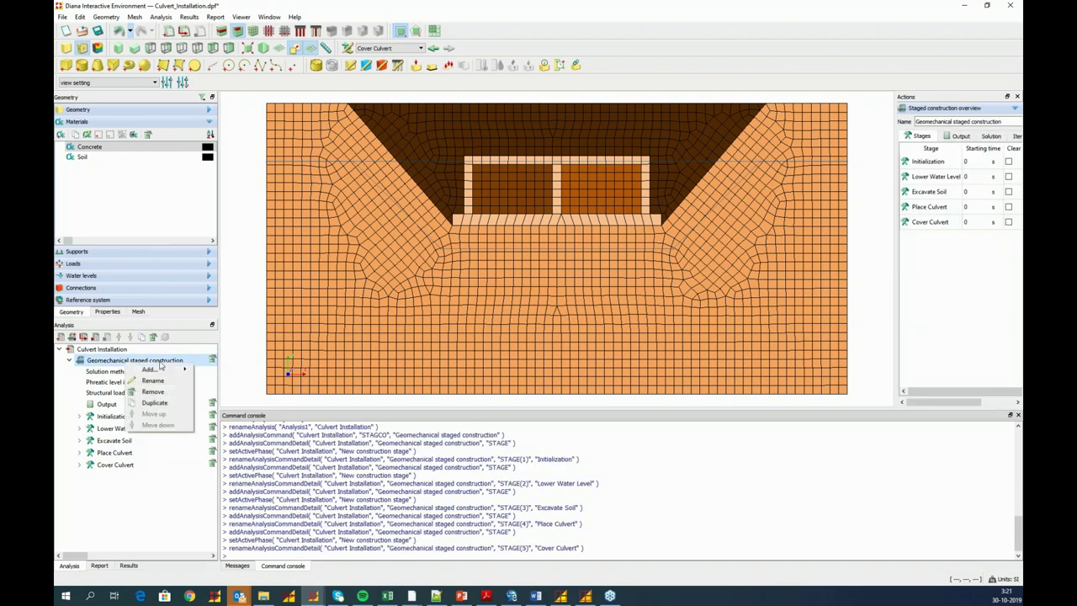
pyautogui.moveTo(160, 369)
pyautogui.click(212, 393)
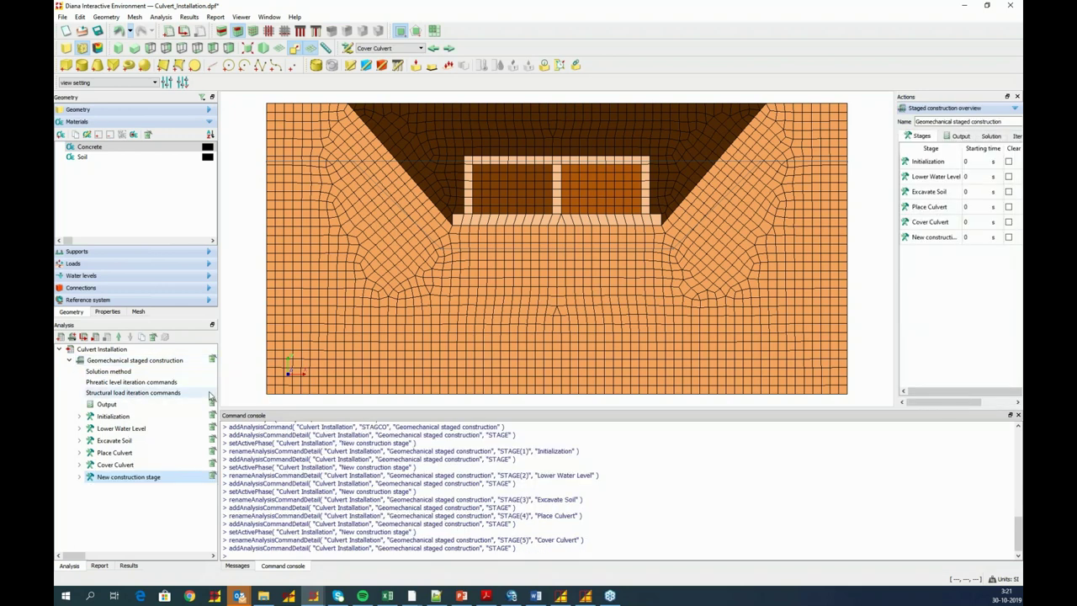
pyautogui.press('F2')
pyautogui.write('Rise')
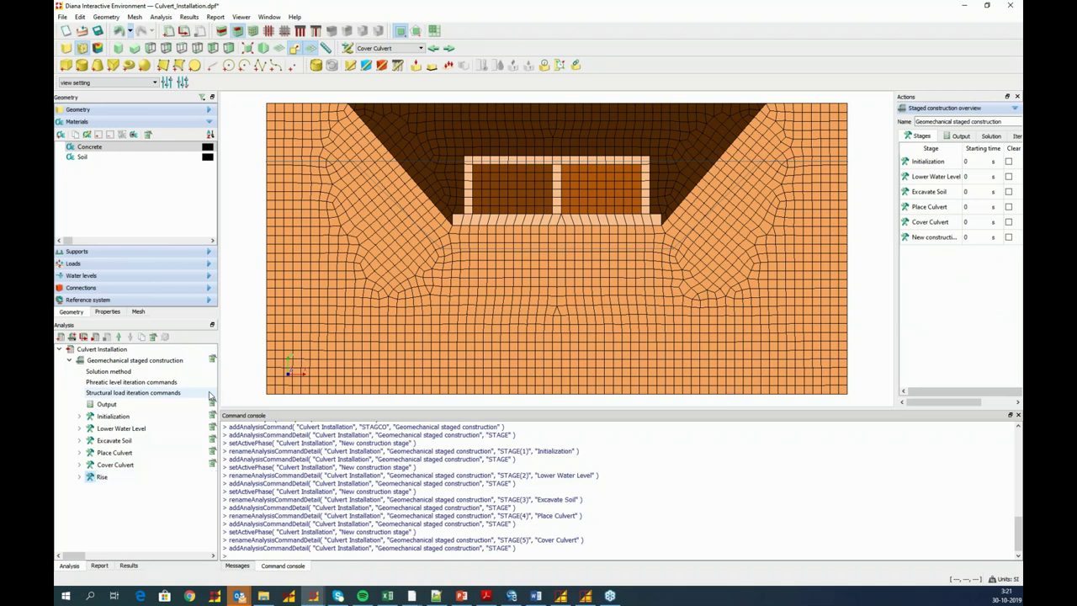
pyautogui.write(' Water Level')
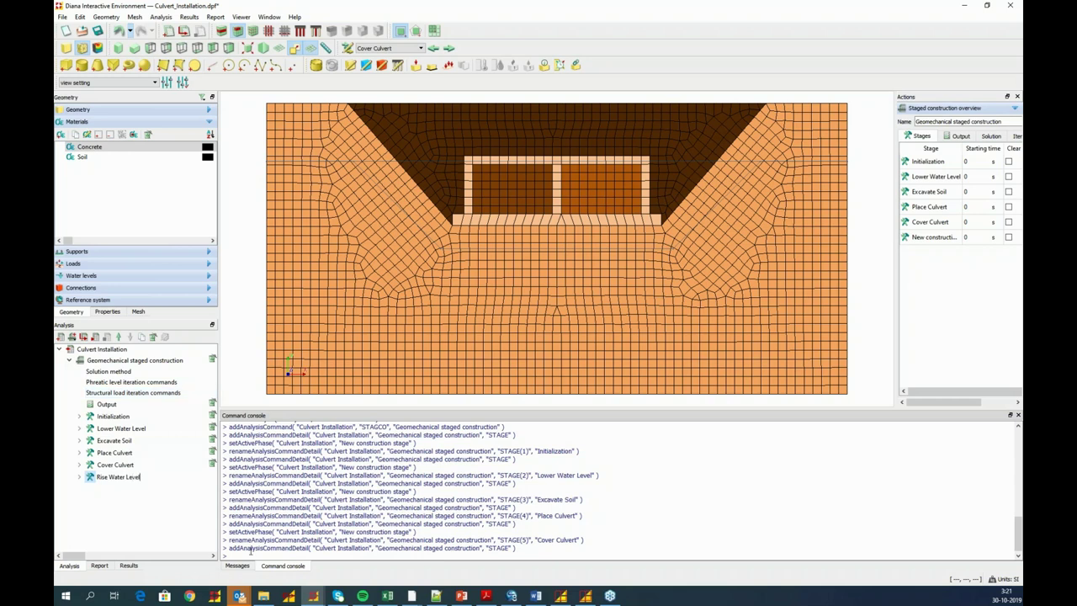
pyautogui.click(166, 525)
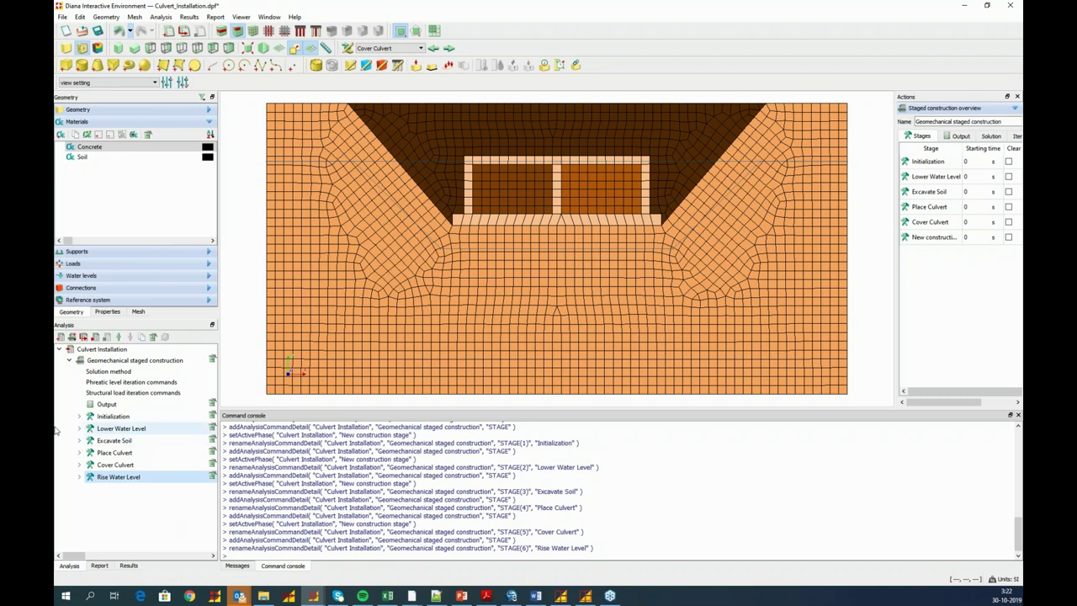
# - Widen the stage settings area and set the Initialization stage to Specified steady state with water level WL=-2m
pyautogui.click(108, 419)
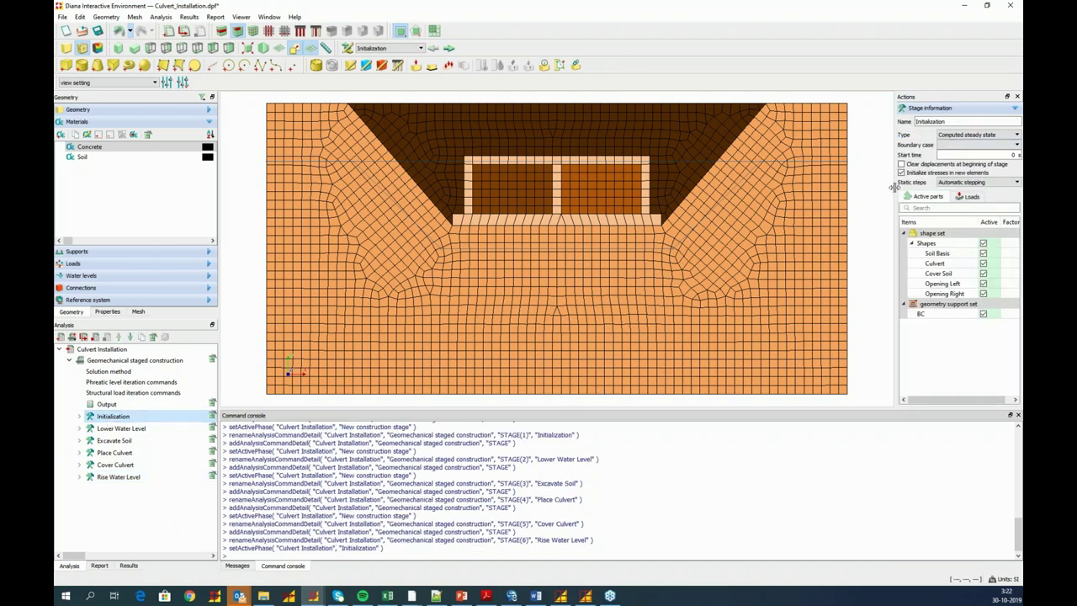
pyautogui.moveTo(894, 186); pyautogui.dragTo(844, 187)
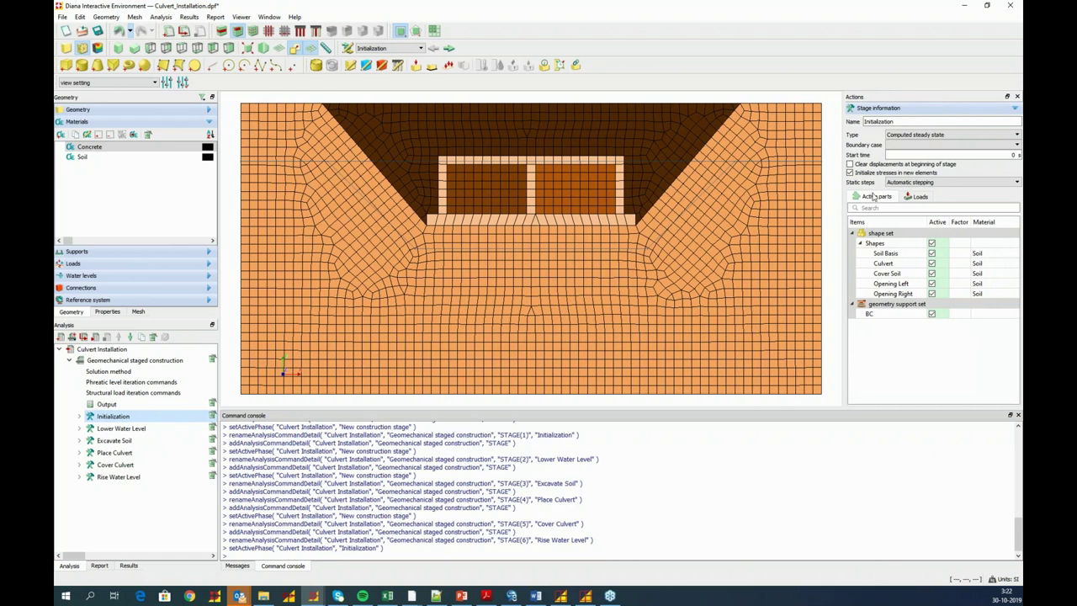
pyautogui.click(916, 136)
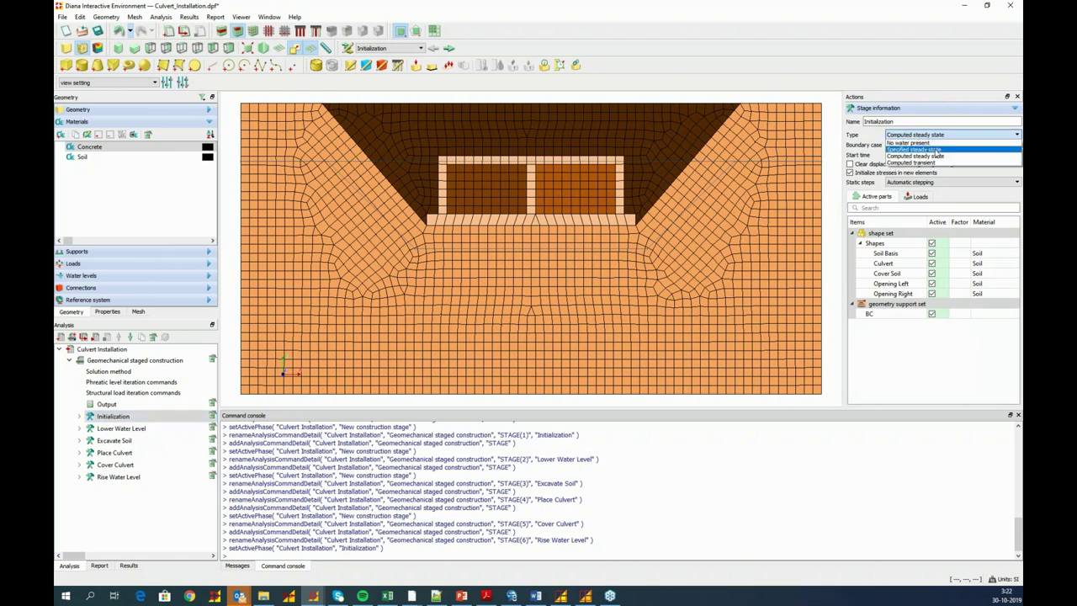
pyautogui.click(936, 149)
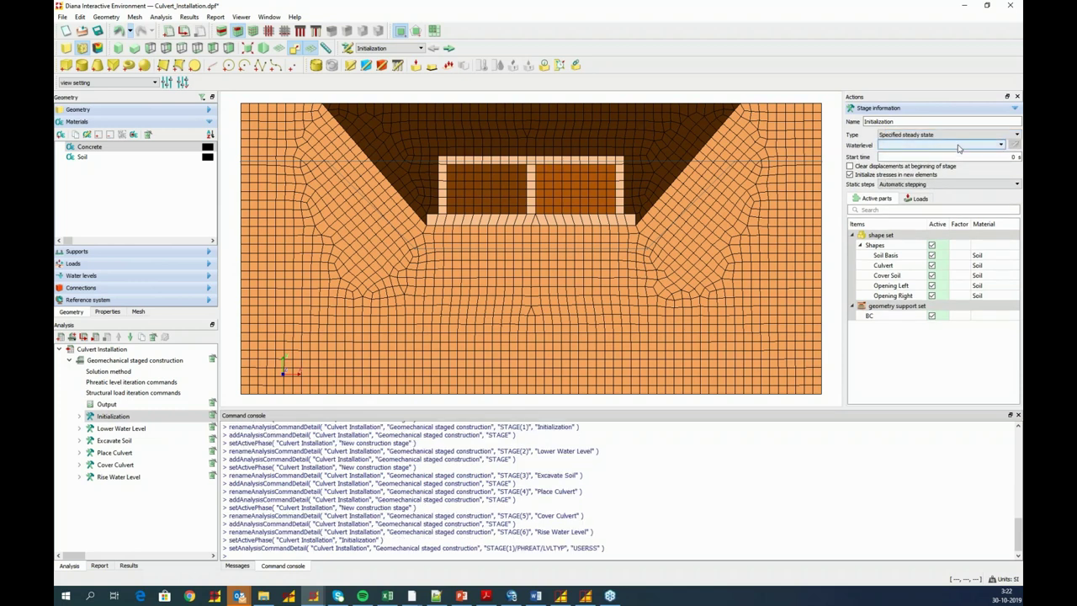
pyautogui.click(958, 148)
pyautogui.click(921, 160)
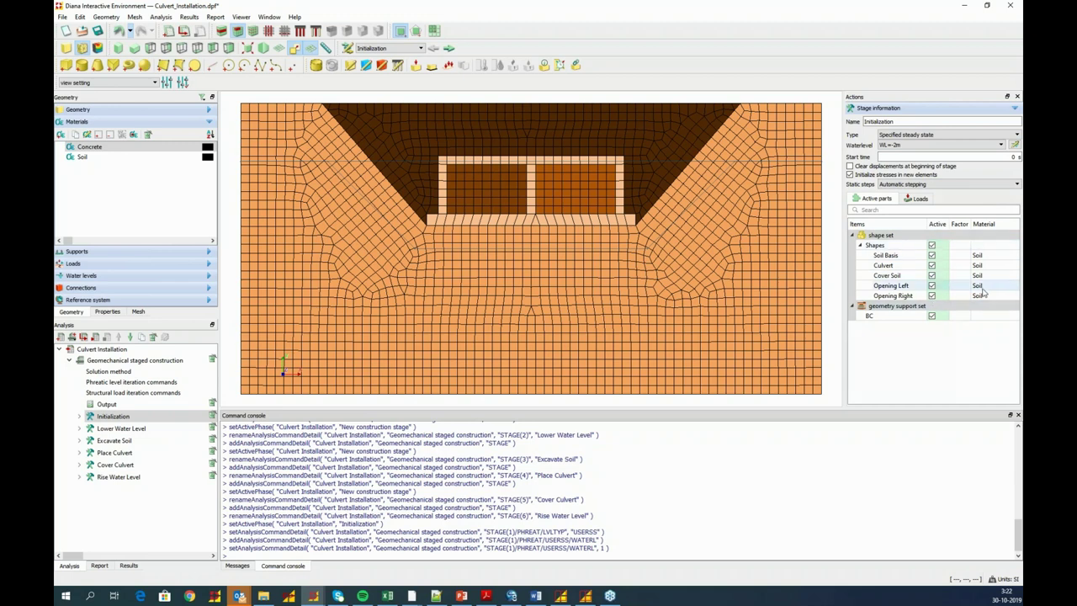
# - Set the Lower Water Level stage to Specified steady state with water level WL=-5m
pyautogui.click(105, 430)
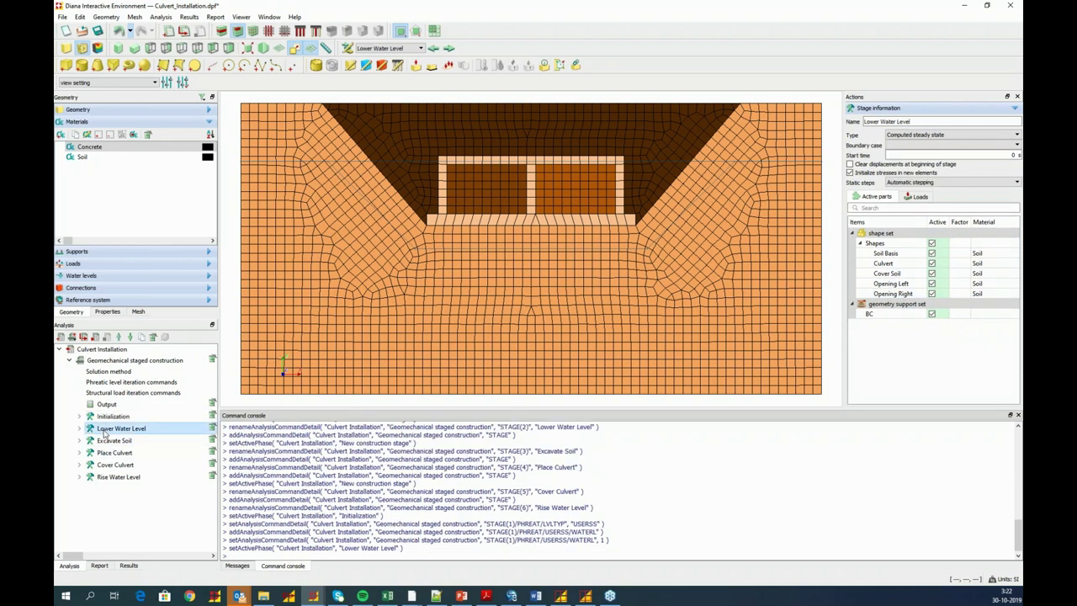
pyautogui.click(893, 136)
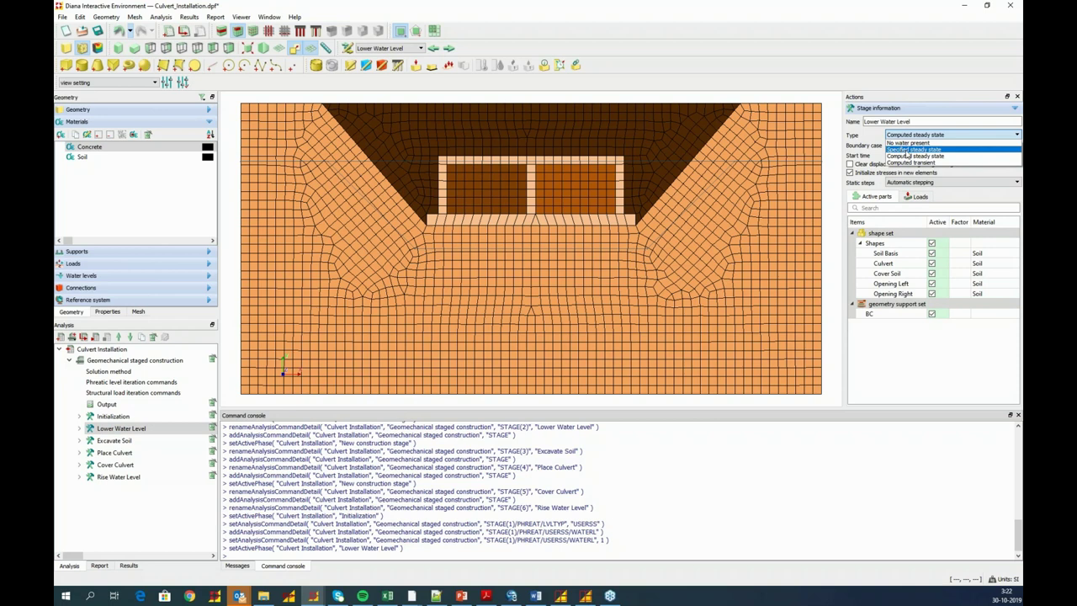
pyautogui.click(909, 150)
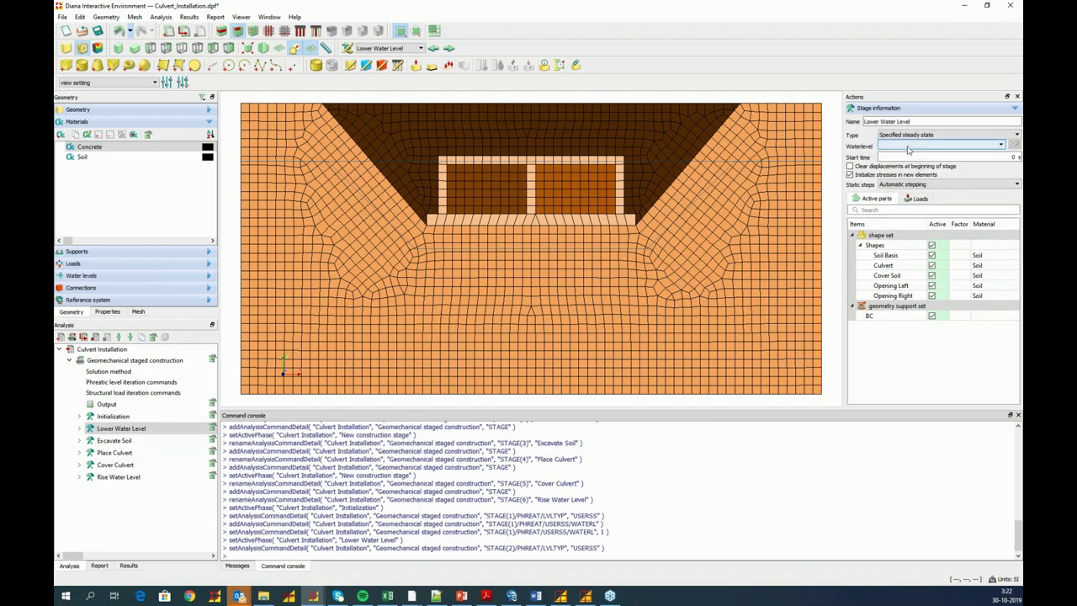
pyautogui.click(909, 147)
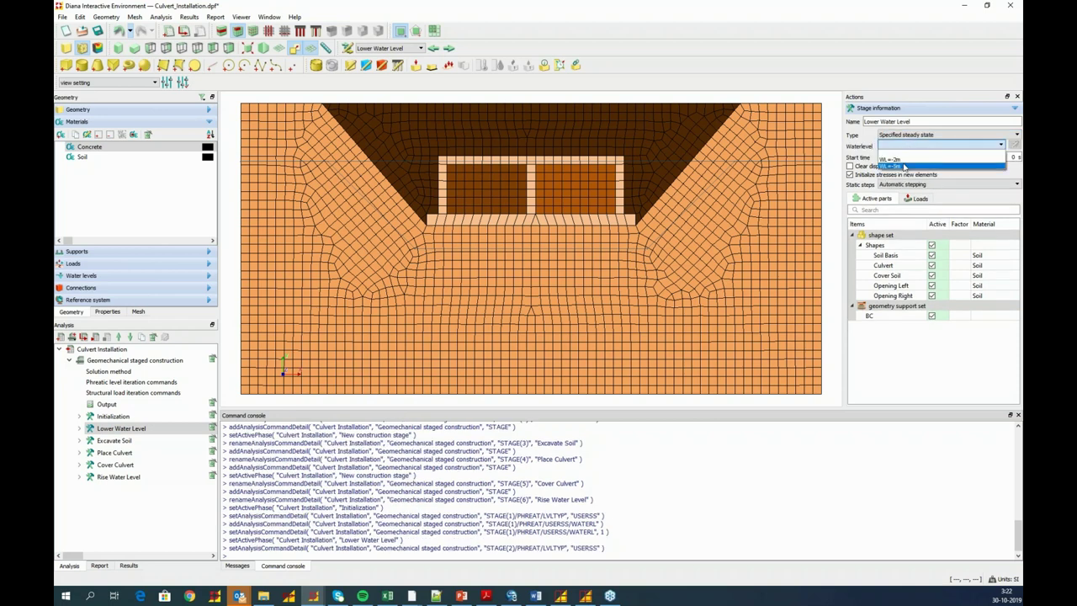
pyautogui.click(904, 167)
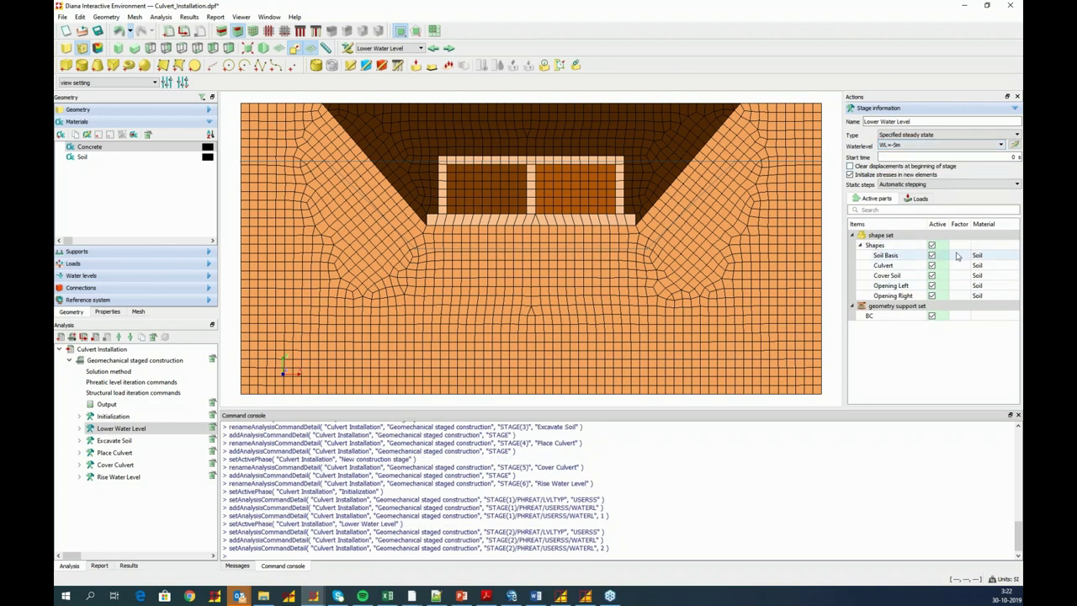
# - Set the Excavate Soil stage to Specified steady state with water level WL=-5m
pyautogui.click(115, 441)
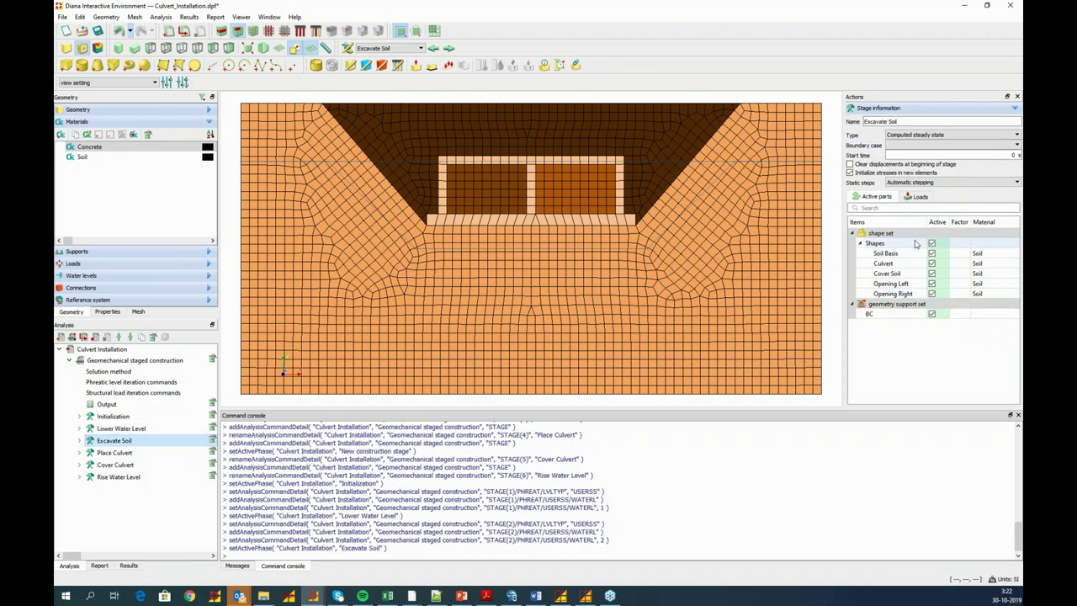
pyautogui.click(932, 134)
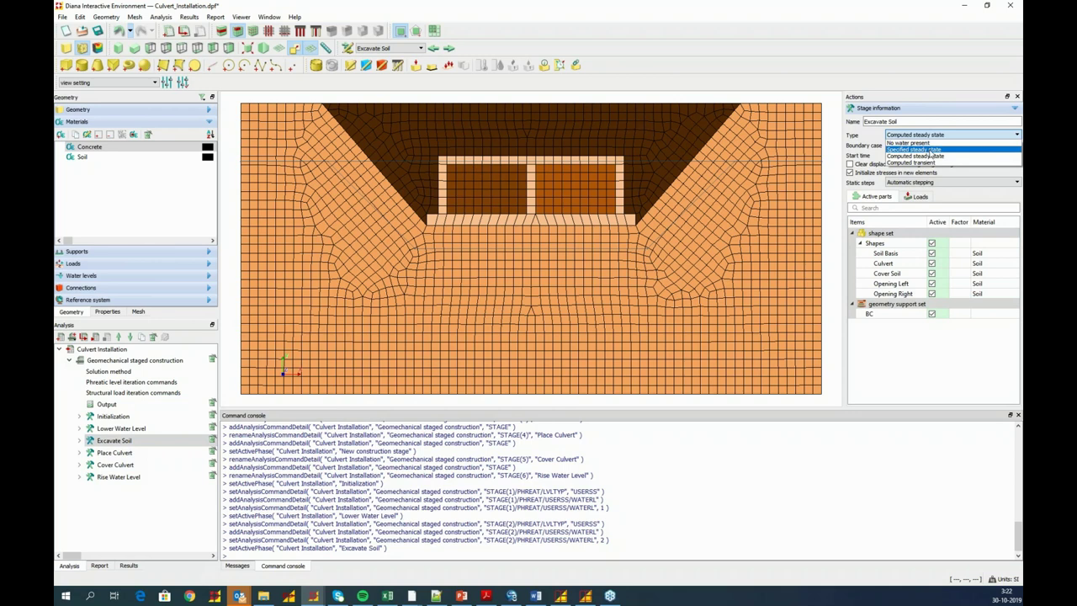
pyautogui.click(926, 149)
pyautogui.click(921, 145)
pyautogui.click(912, 164)
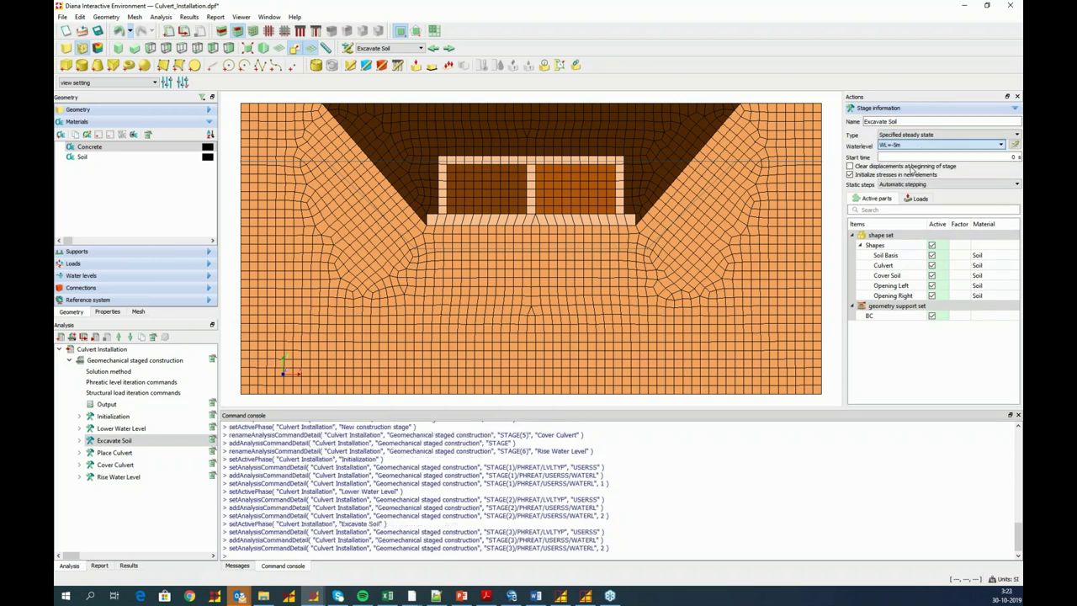
# - Deactivate Culvert, Cover Soil, Opening Left and Opening Right in the Excavate Soil stage and display the geometry instead of the mesh
pyautogui.click(931, 265)
pyautogui.click(931, 275)
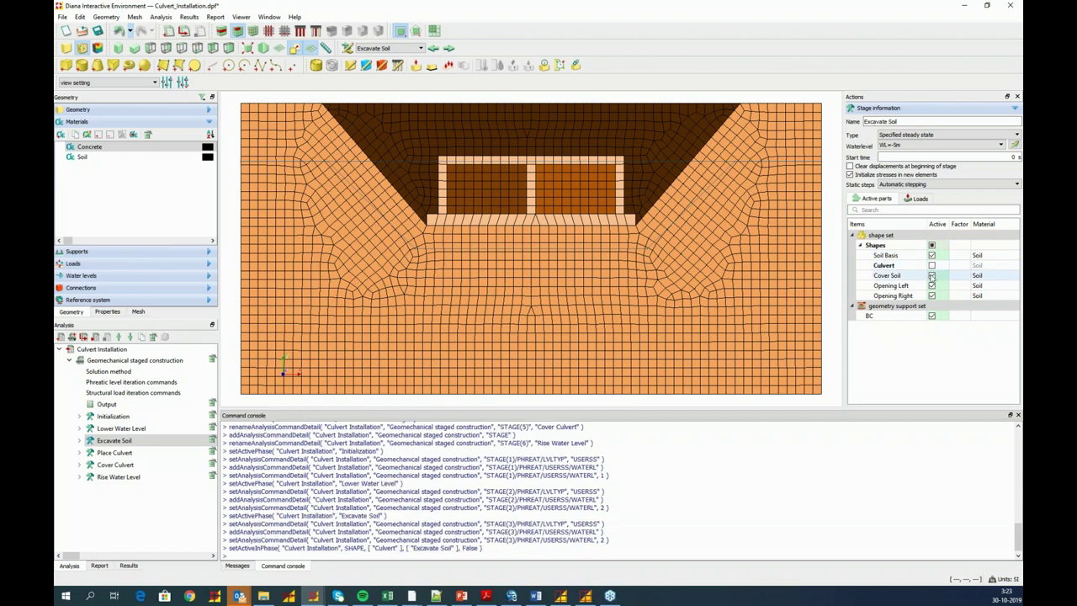
pyautogui.click(932, 286)
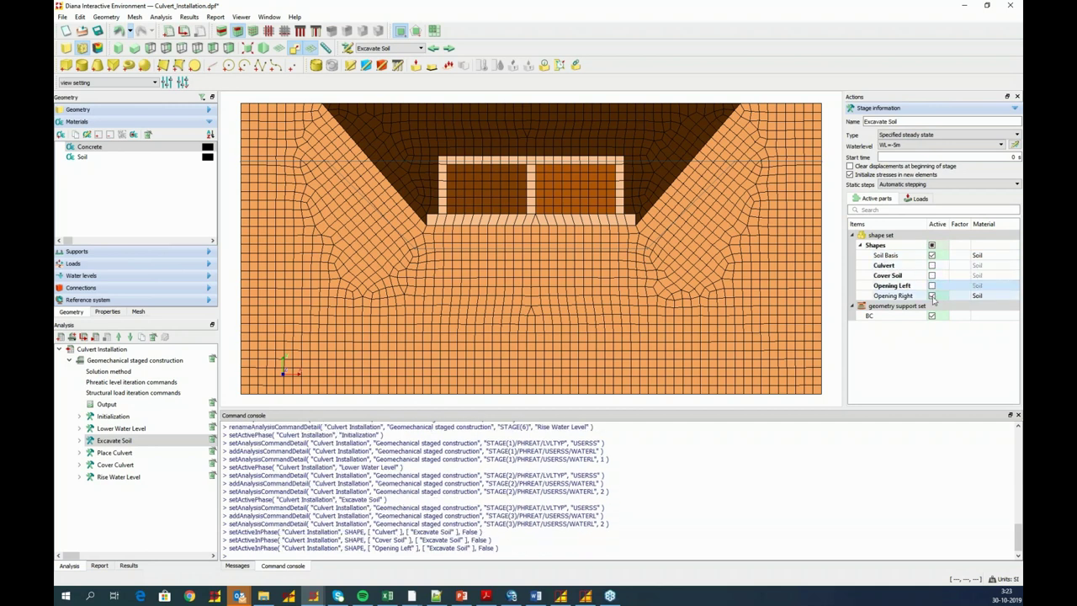
pyautogui.click(932, 296)
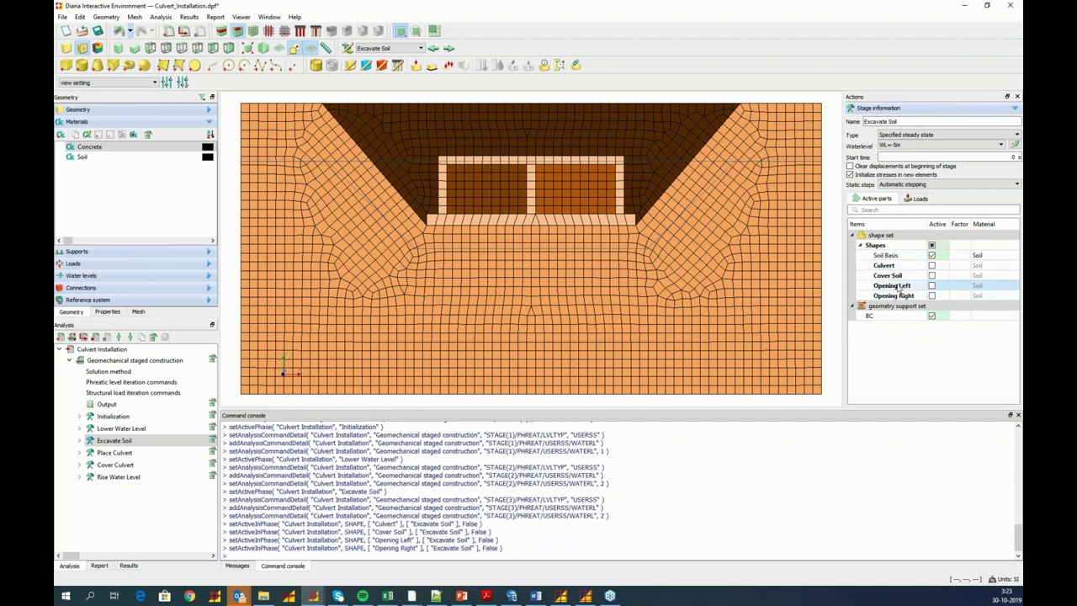
pyautogui.click(81, 49)
pyautogui.click(82, 49)
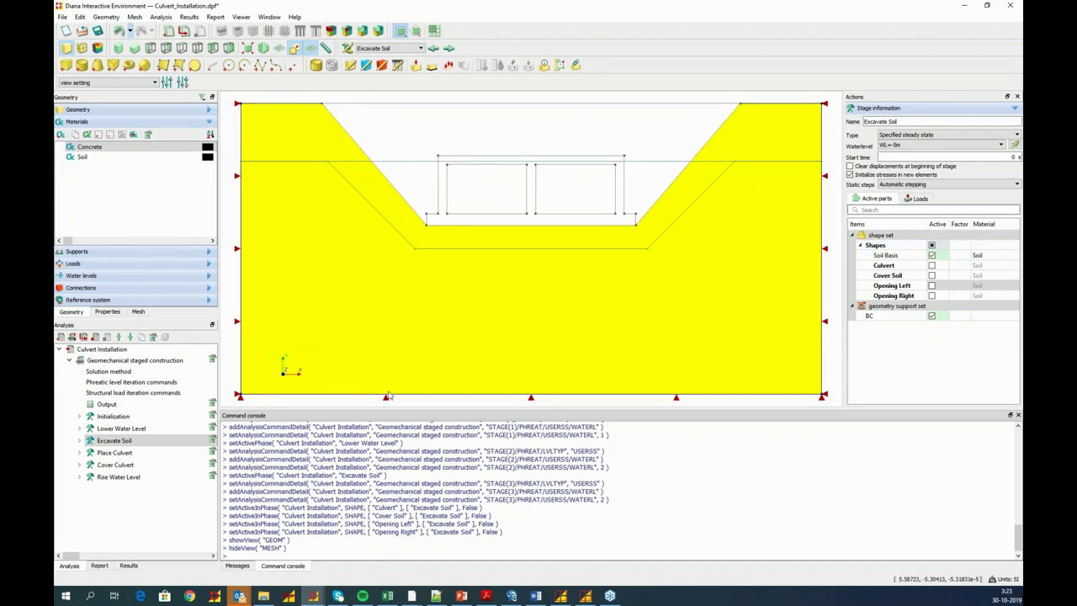
# - Set the Place Culvert stage to Specified steady state with water level WL=-5m
pyautogui.click(114, 452)
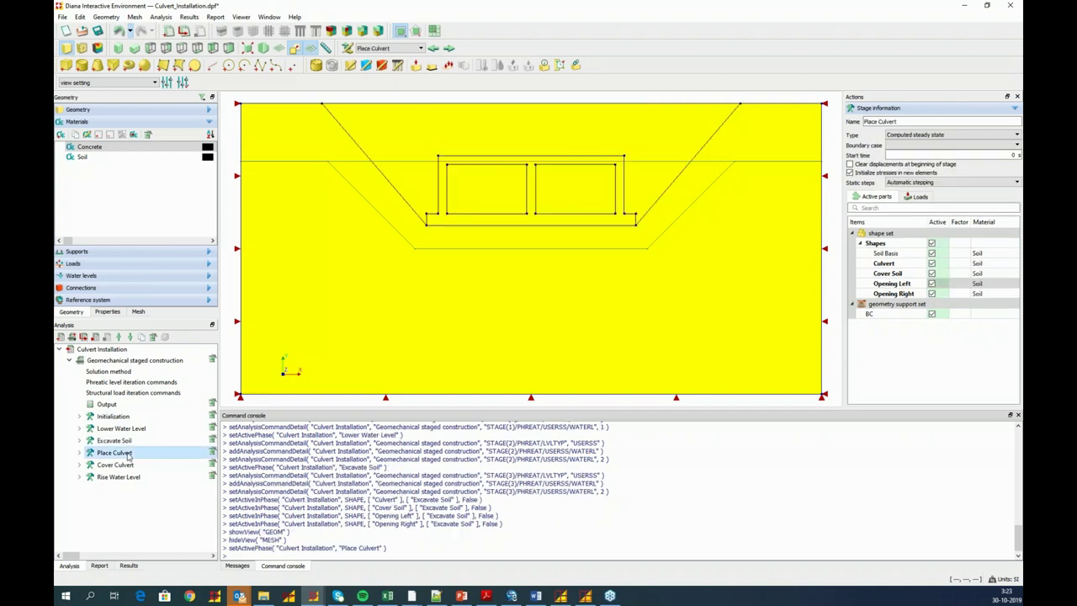
pyautogui.click(933, 138)
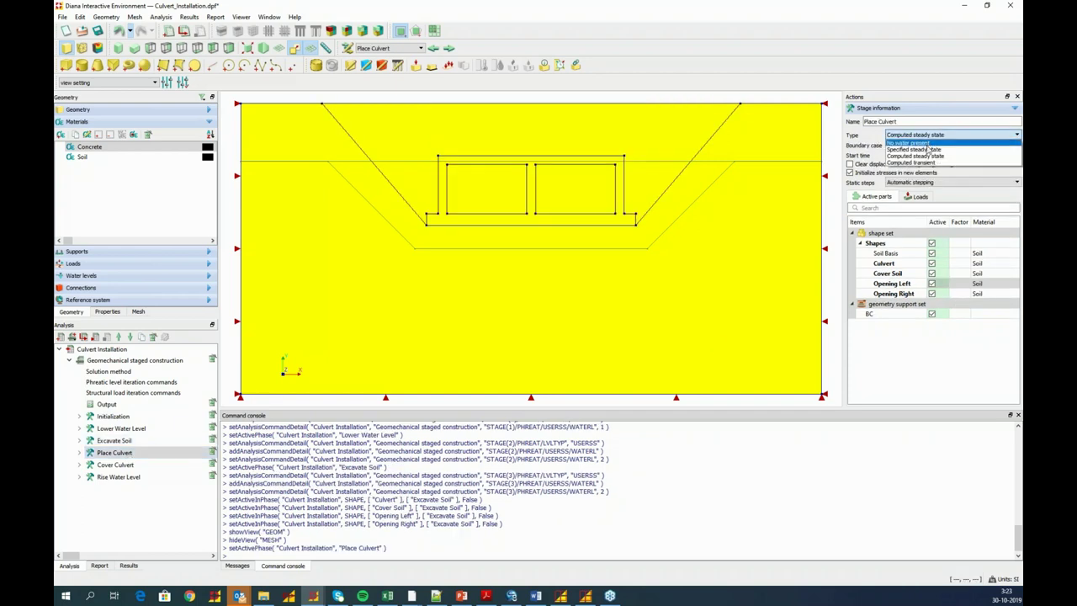
pyautogui.click(927, 148)
pyautogui.click(927, 148)
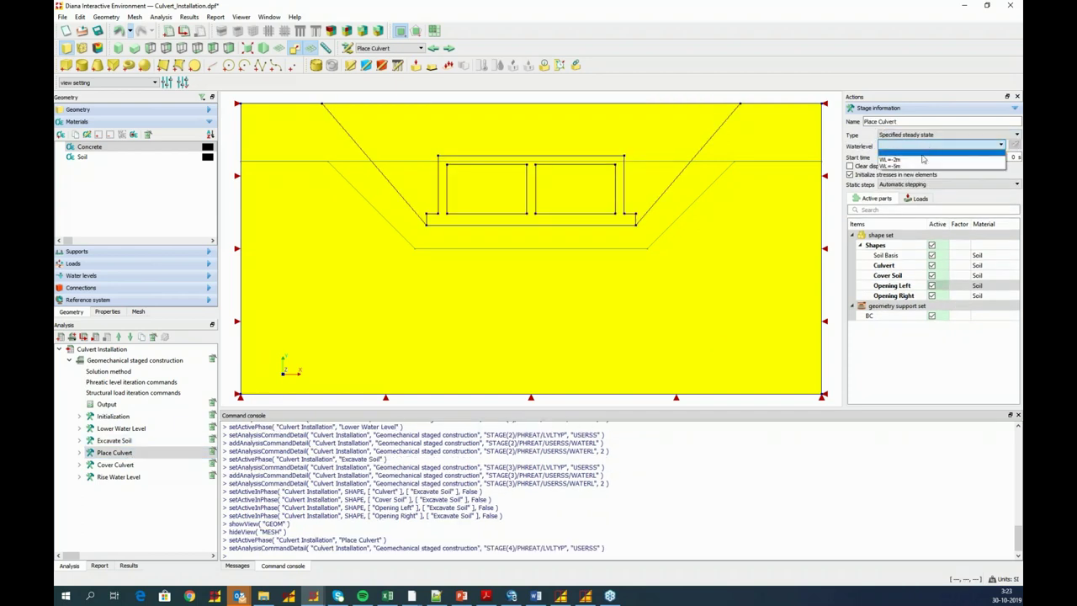
pyautogui.click(930, 159)
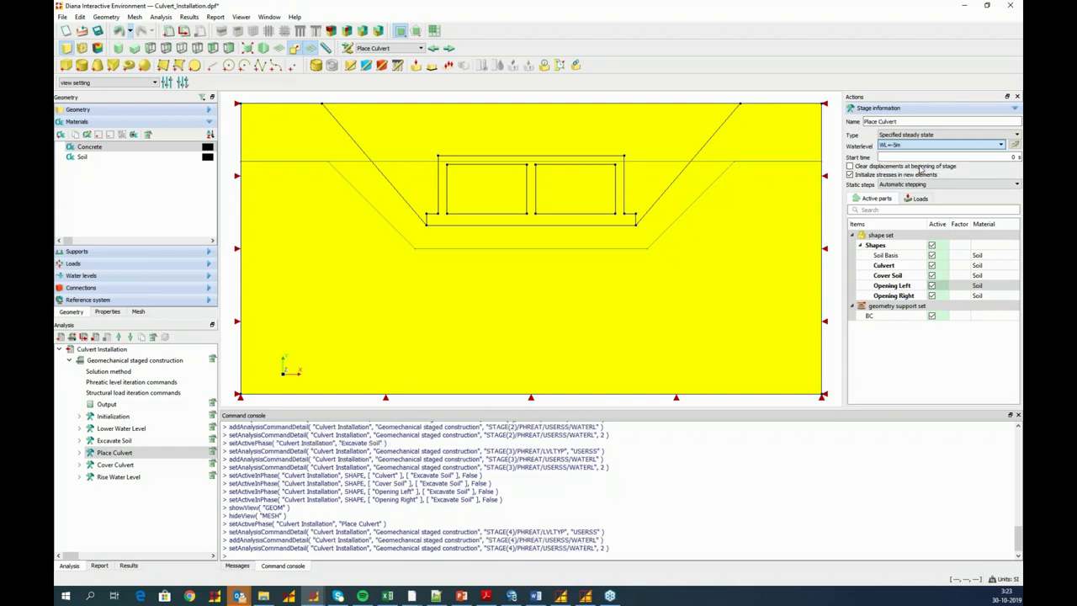
# - Deactivate Cover Soil and both openings in the Place Culvert stage and assign the Concrete material to the Culvert shape
pyautogui.click(931, 275)
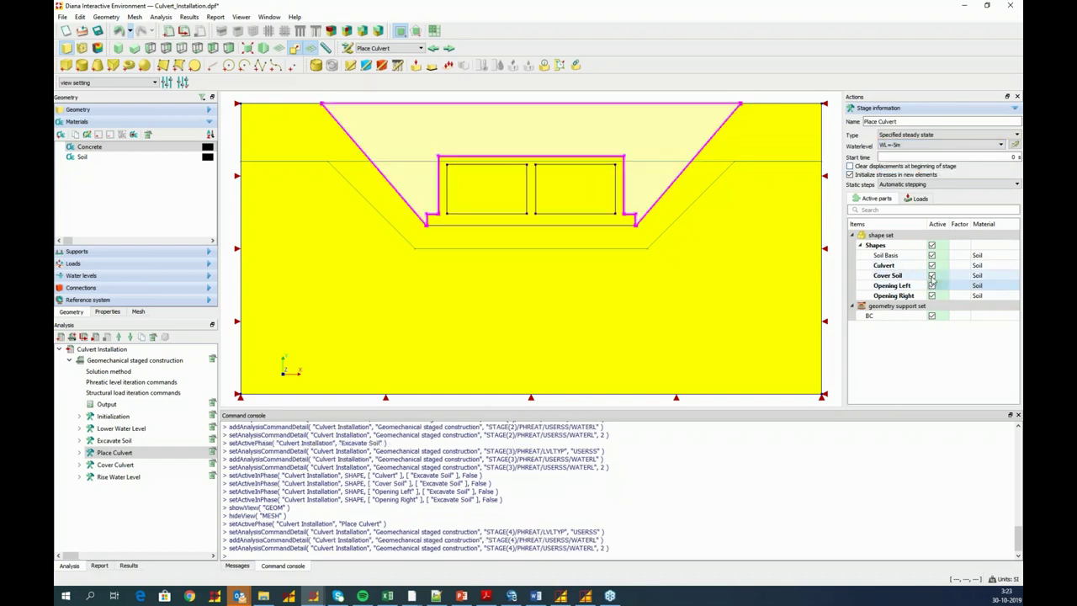
pyautogui.click(931, 285)
pyautogui.click(931, 296)
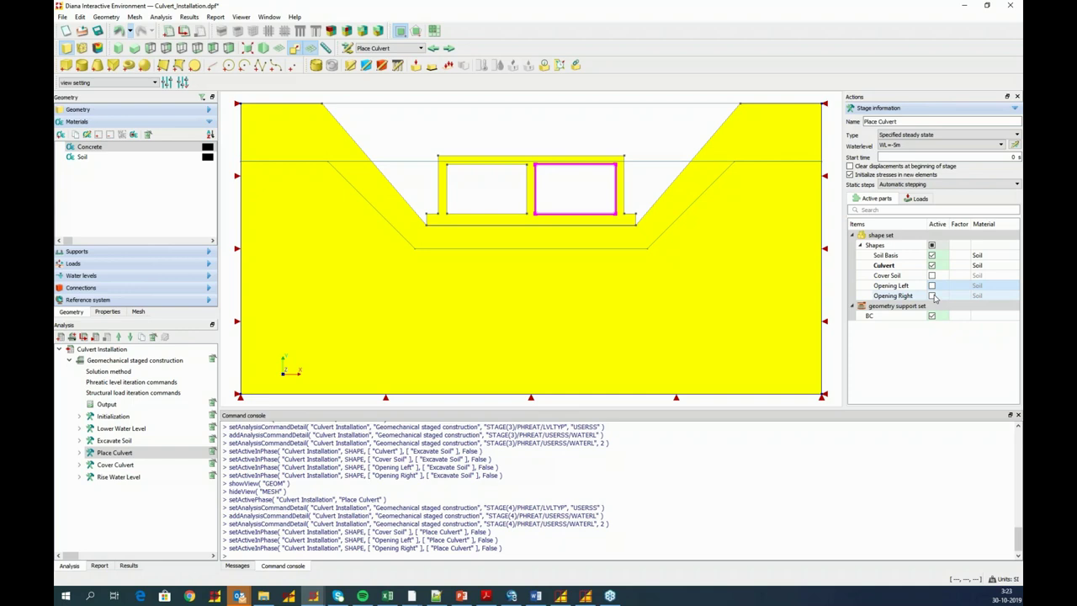
pyautogui.click(992, 268)
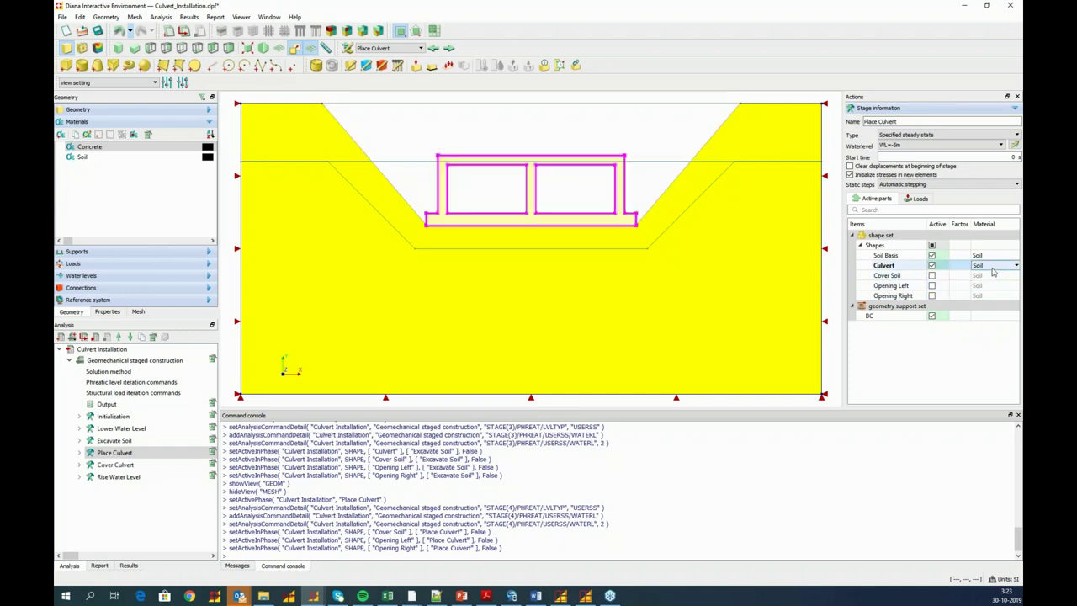
pyautogui.click(993, 268)
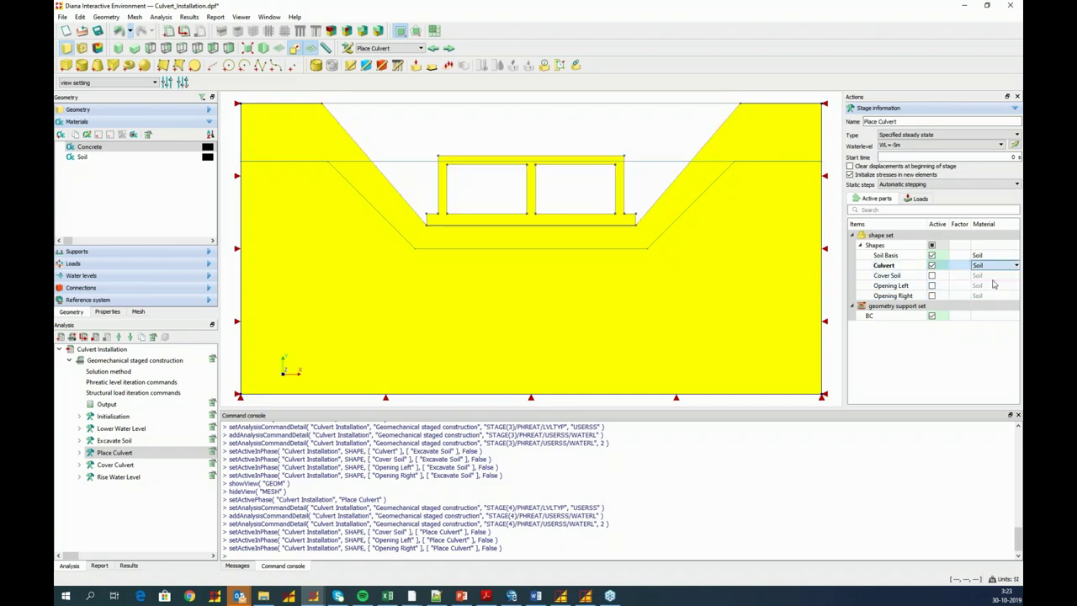
pyautogui.click(995, 285)
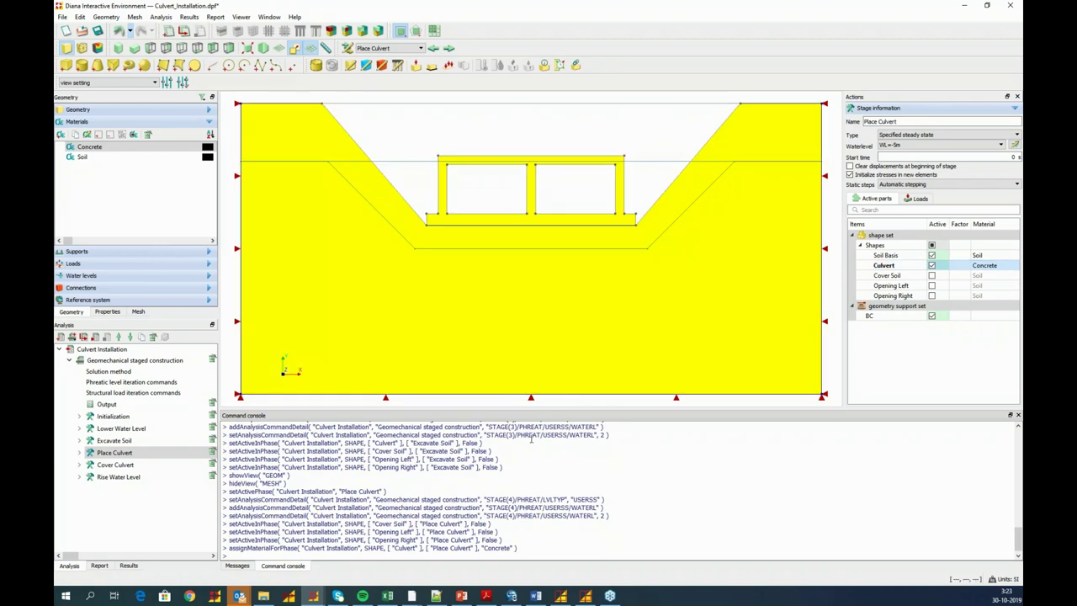
# - Set the Cover Culvert stage to Specified steady state with water level WL=-5m and deactivate Opening Left and Opening Right
pyautogui.click(115, 465)
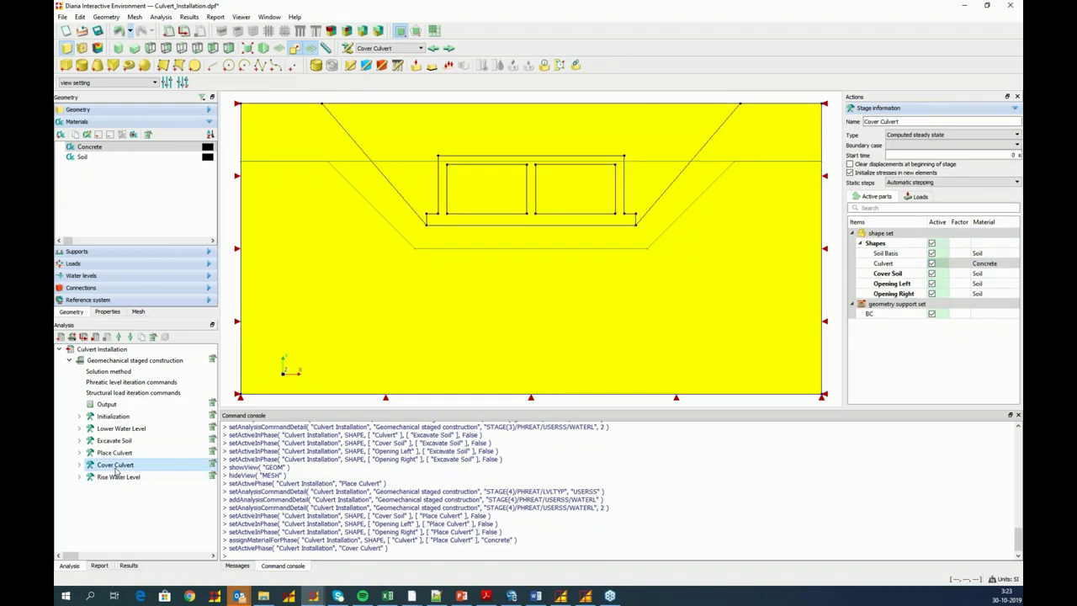
pyautogui.click(900, 136)
pyautogui.click(904, 151)
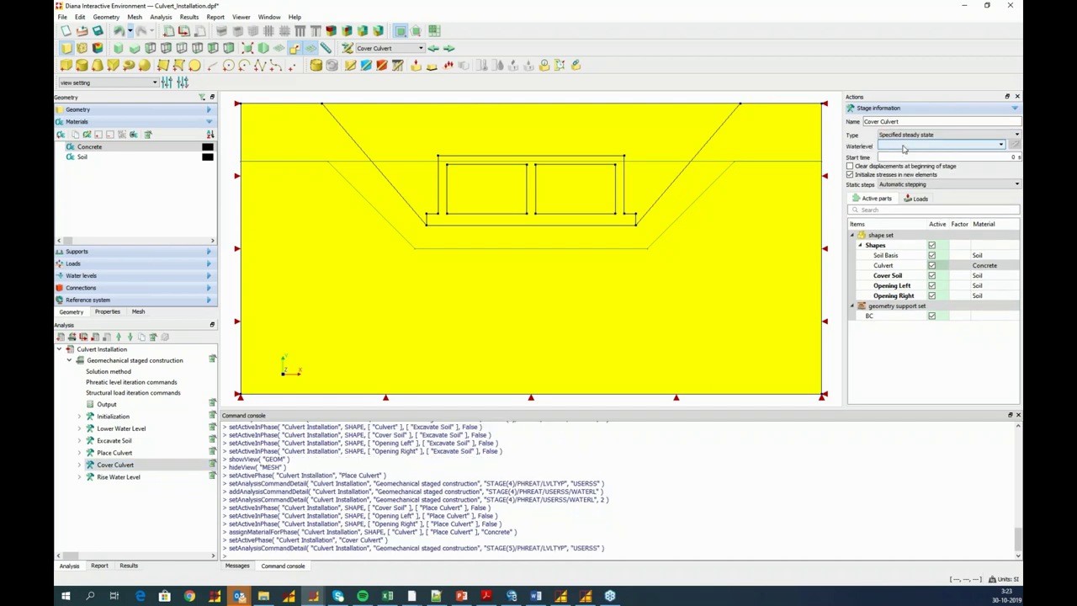
pyautogui.click(905, 147)
pyautogui.click(903, 166)
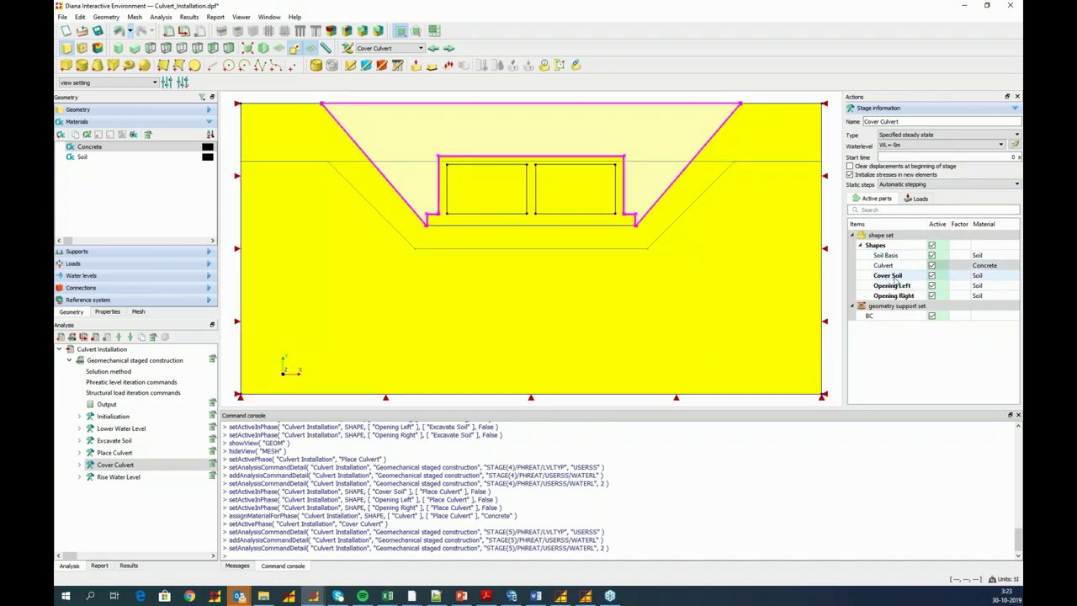
pyautogui.click(496, 198)
pyautogui.click(547, 202)
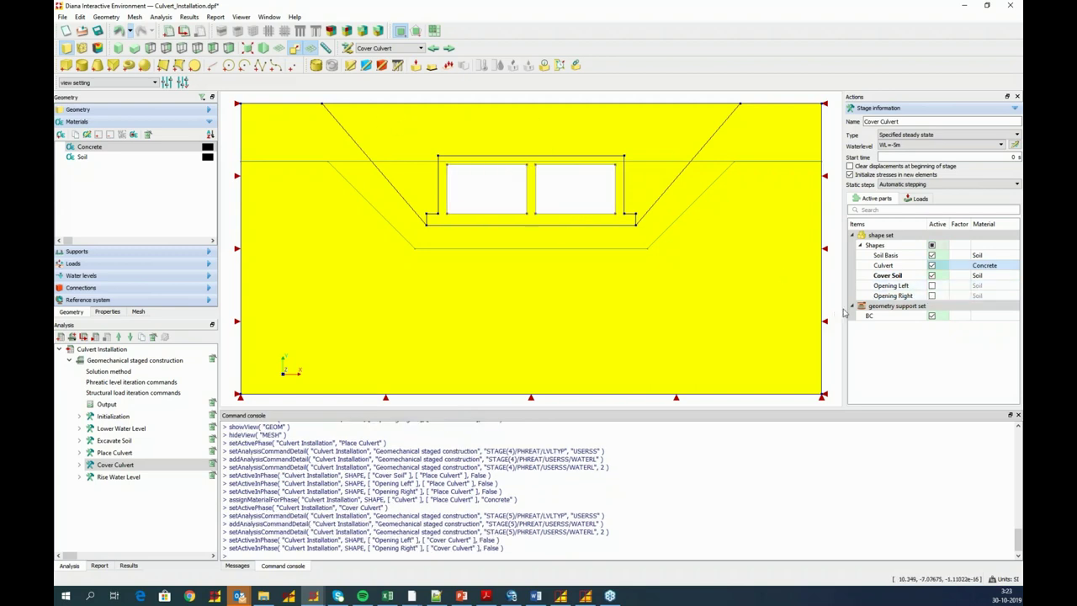
# - Set the Rise Water Level stage to Specified steady state with water level WL=-2m and deactivate Opening Left and Opening Right
pyautogui.click(116, 477)
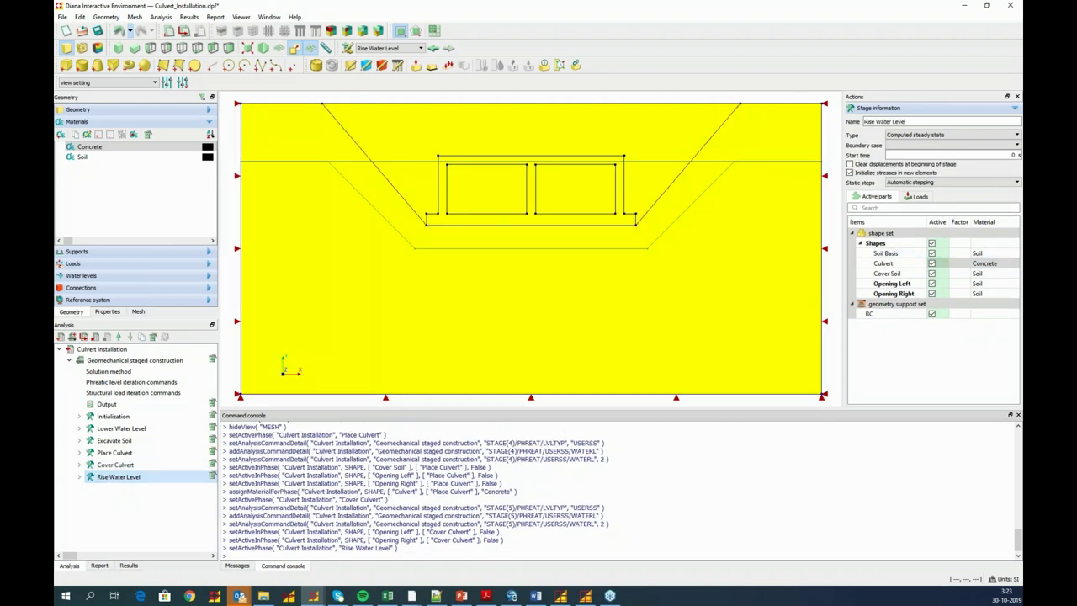
pyautogui.click(949, 135)
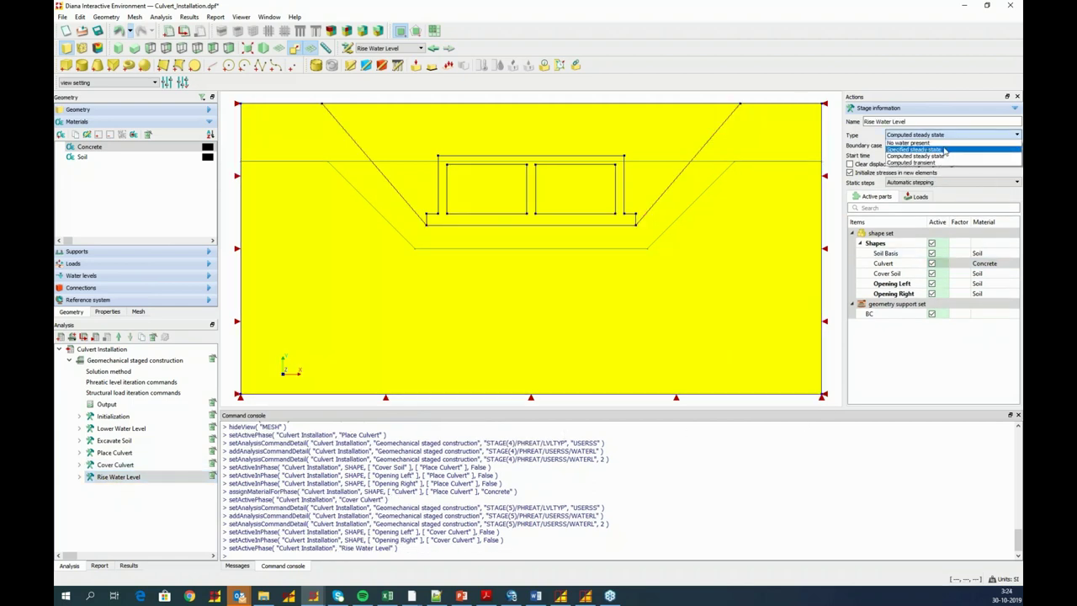
pyautogui.click(945, 149)
pyautogui.click(941, 147)
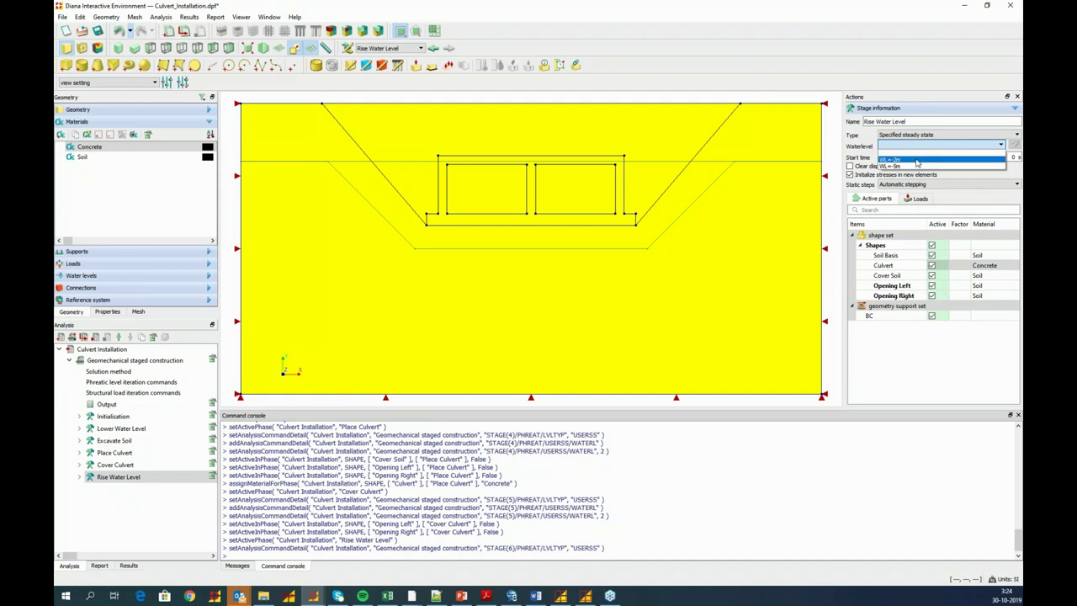
pyautogui.click(920, 159)
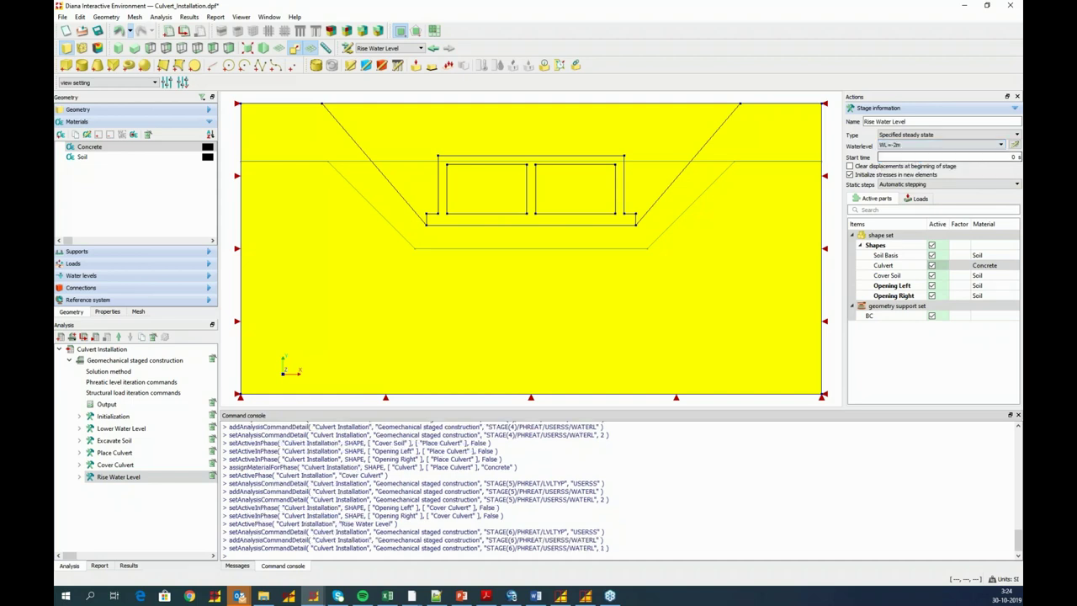
pyautogui.click(932, 286)
pyautogui.click(932, 295)
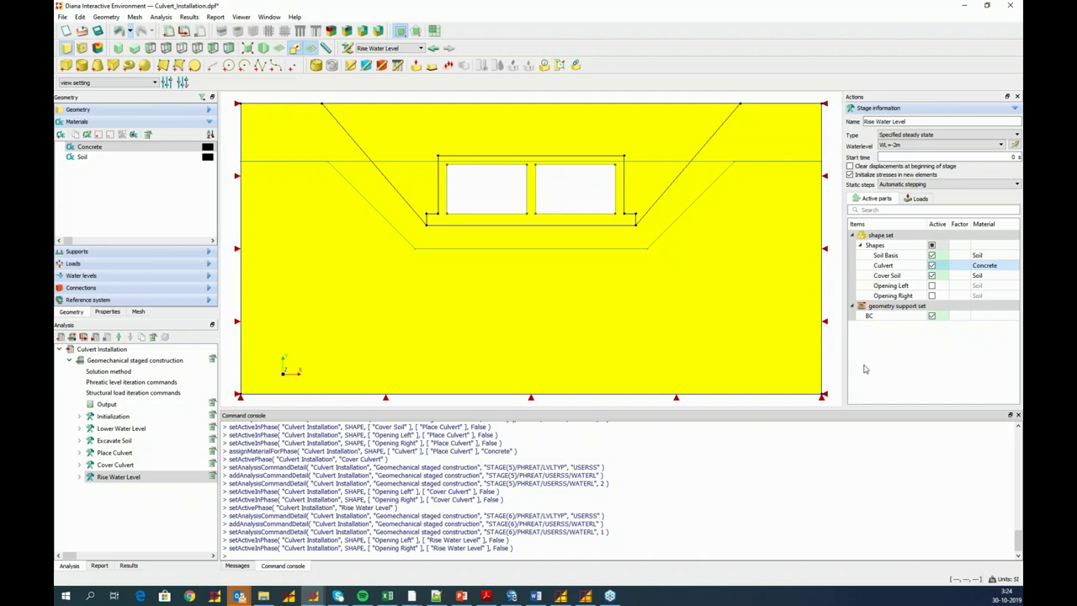
# - Switch the staged construction analysis output from all primaries to User selection and open its results selection for modification
pyautogui.rightClick(120, 406)
pyautogui.click(151, 412)
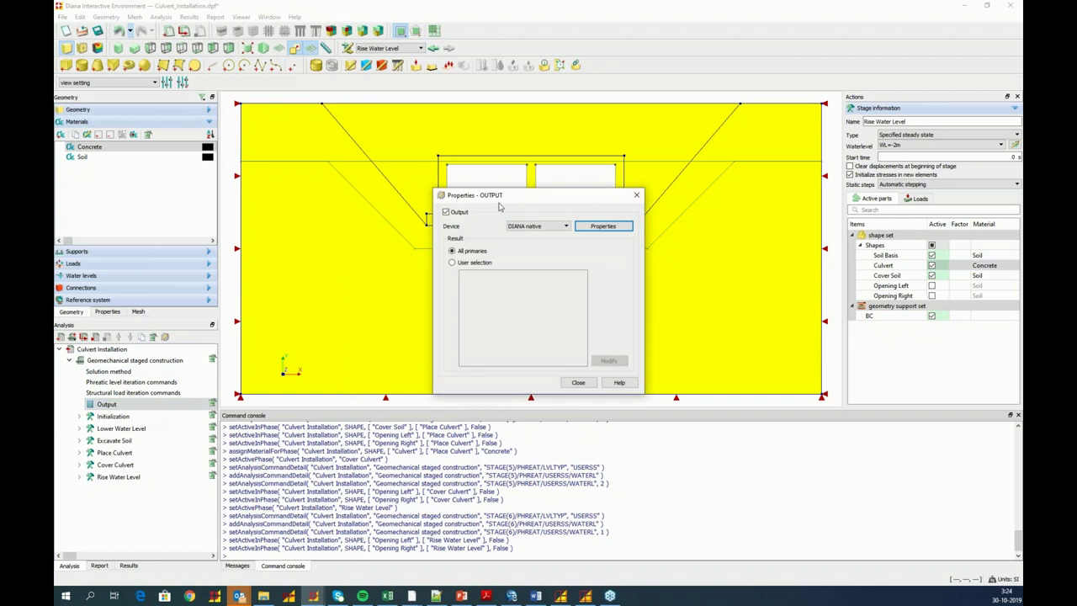
pyautogui.moveTo(493, 198); pyautogui.dragTo(332, 117)
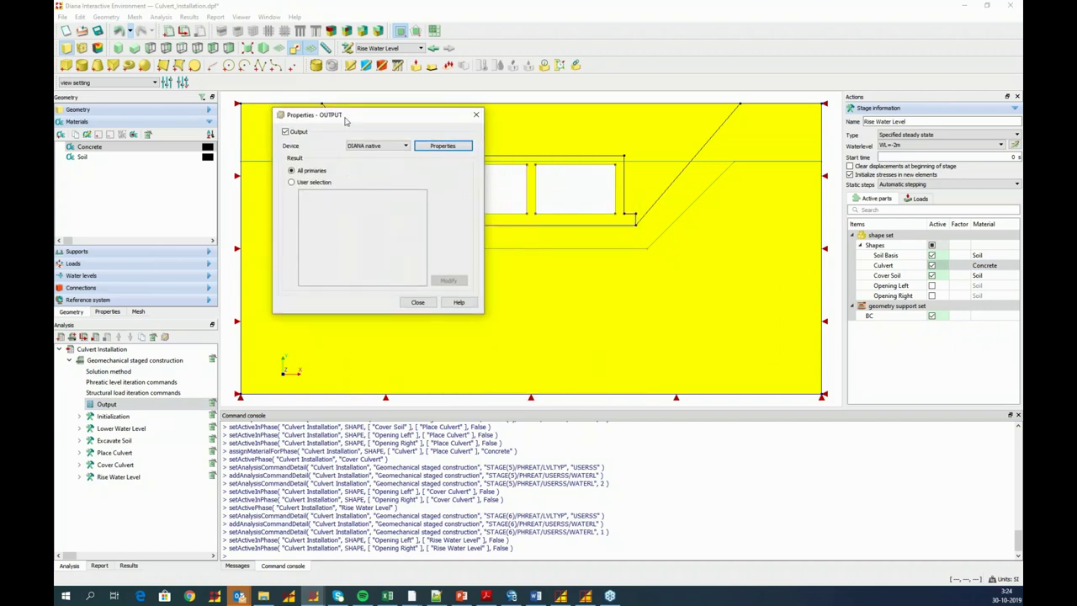
pyautogui.click(292, 183)
pyautogui.click(447, 281)
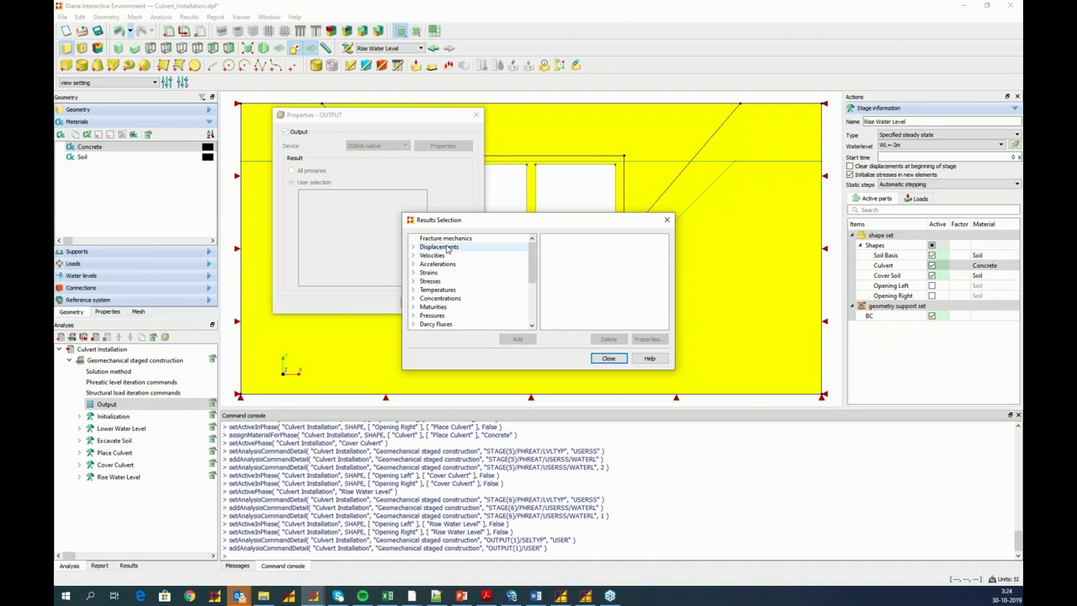
# - Add the total displacements to the selected output results
pyautogui.click(448, 248)
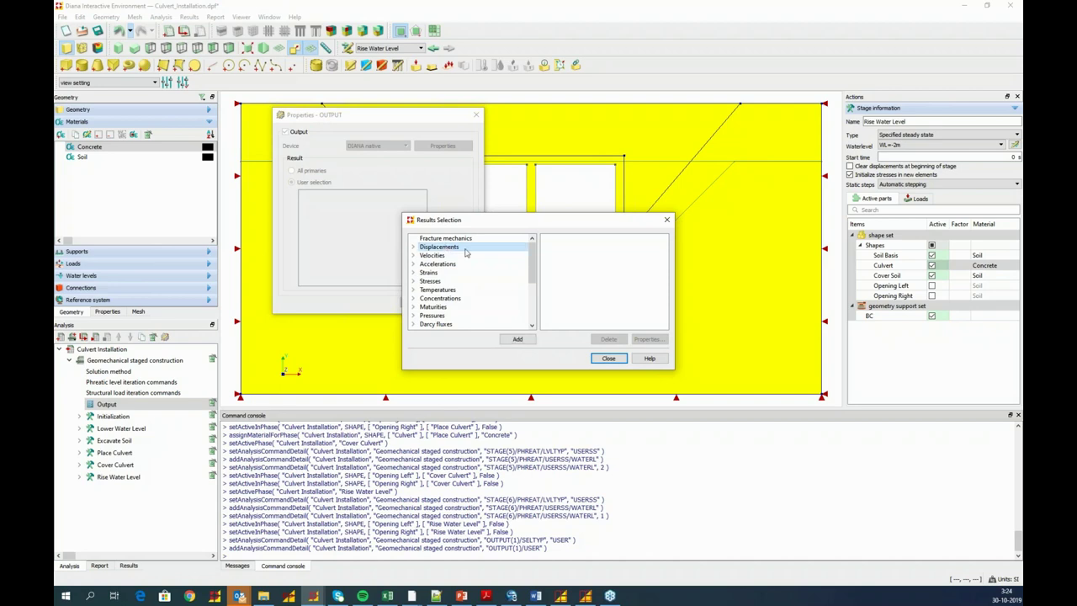
pyautogui.click(413, 247)
pyautogui.doubleClick(435, 255)
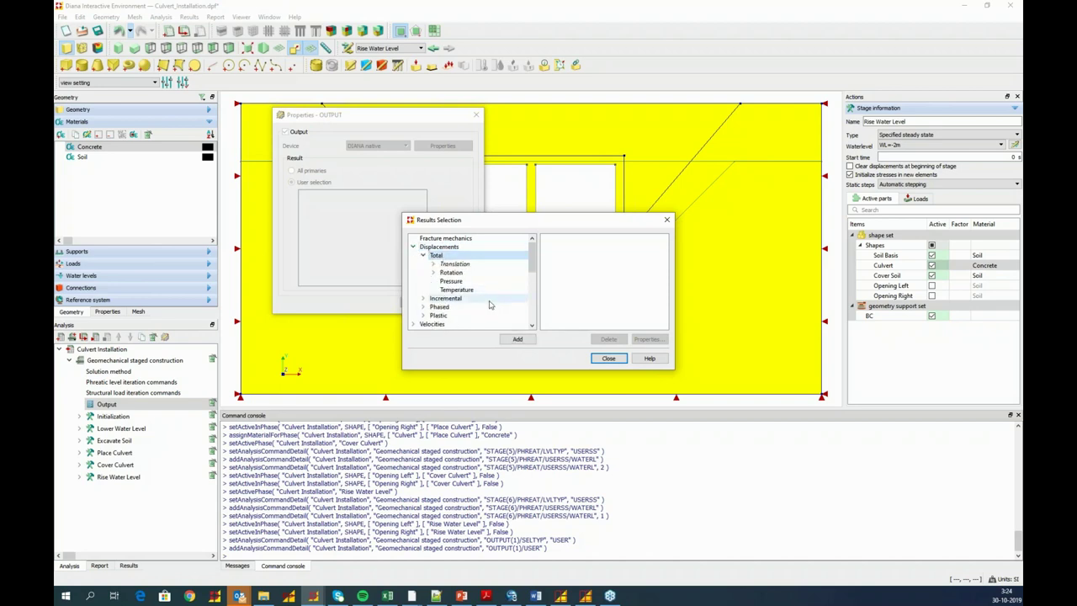
pyautogui.click(517, 340)
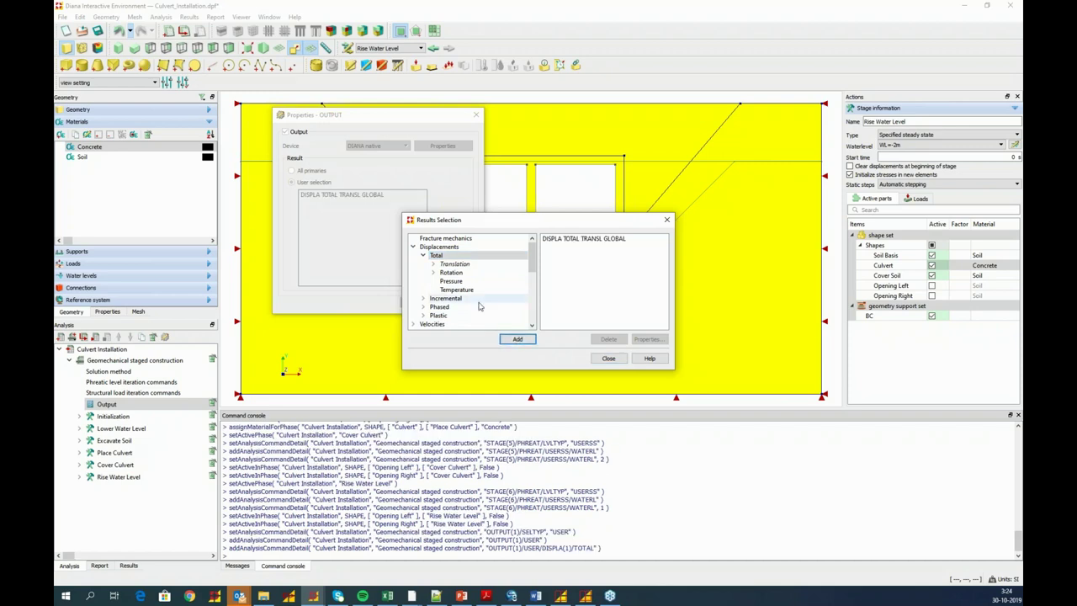
# - Add the total stresses and the effective Cauchy stresses to the selected output results
pyautogui.scroll(-2, 434, 306)
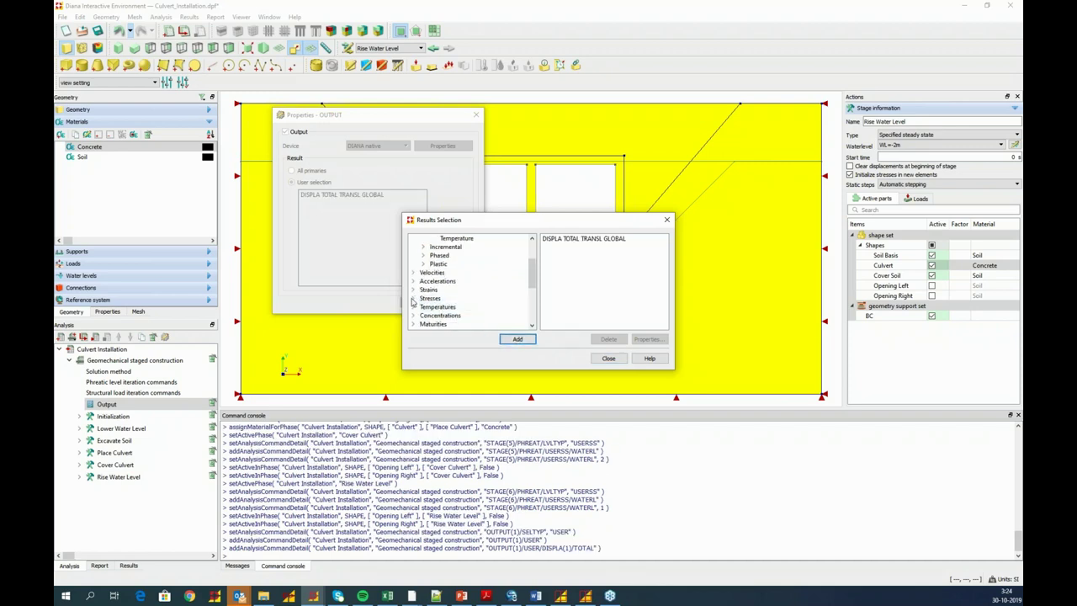
pyautogui.click(413, 298)
pyautogui.click(435, 315)
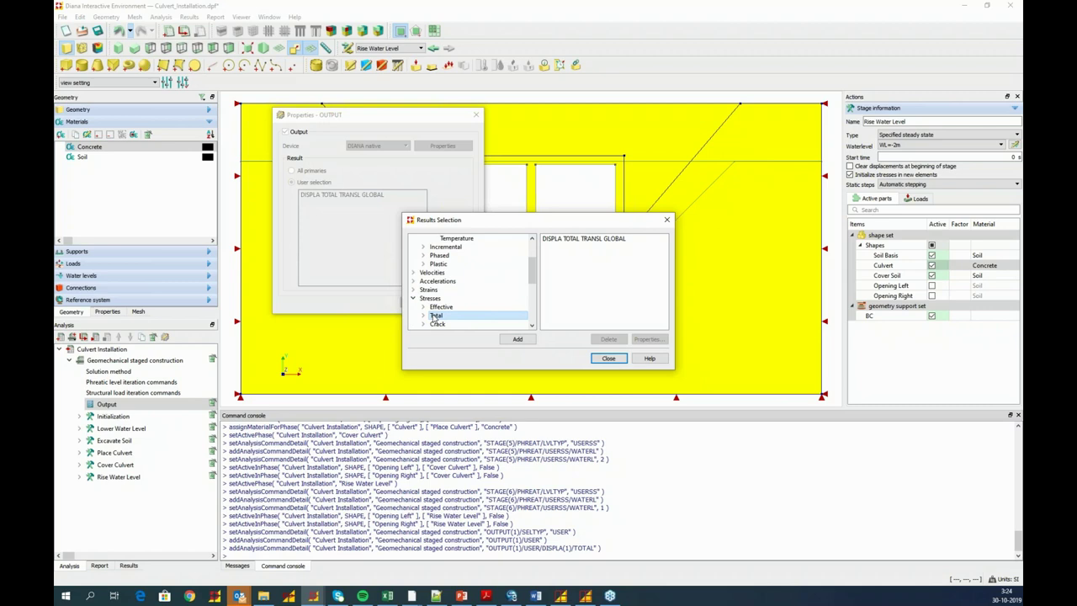
pyautogui.click(517, 339)
pyautogui.click(430, 307)
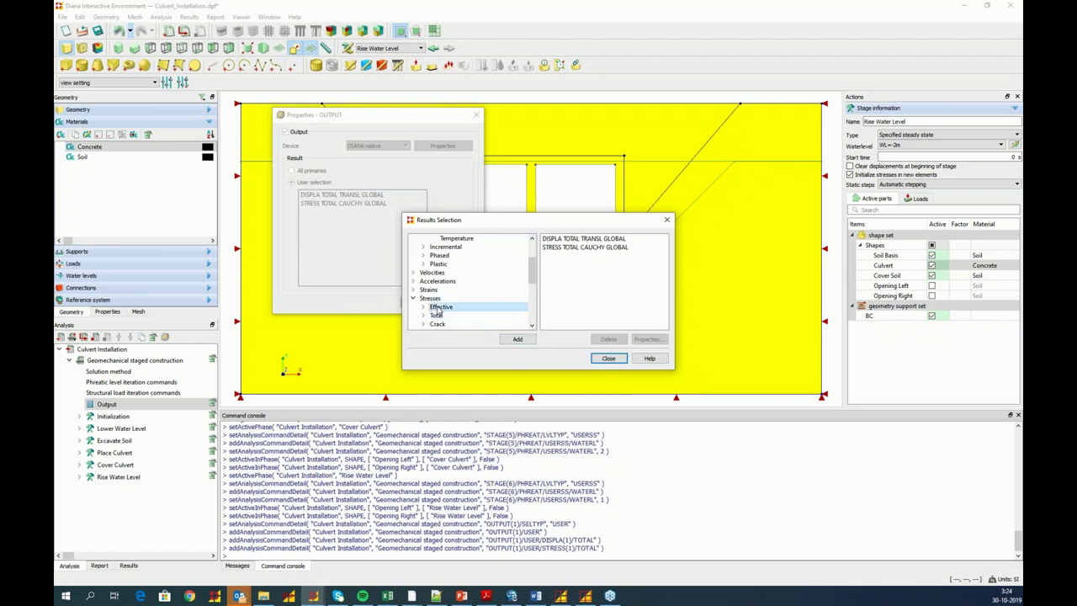
pyautogui.click(422, 306)
pyautogui.click(449, 316)
pyautogui.click(515, 339)
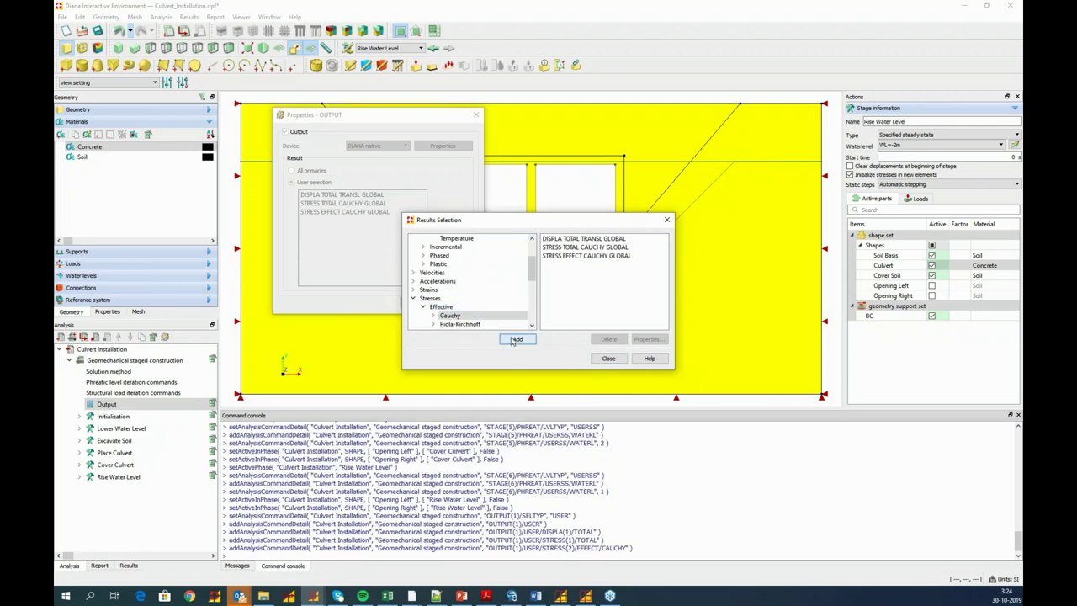
# - Add the Mohr-Coulomb component of the effective Cauchy stresses to the selected output results
pyautogui.moveTo(533, 278); pyautogui.dragTo(536, 300)
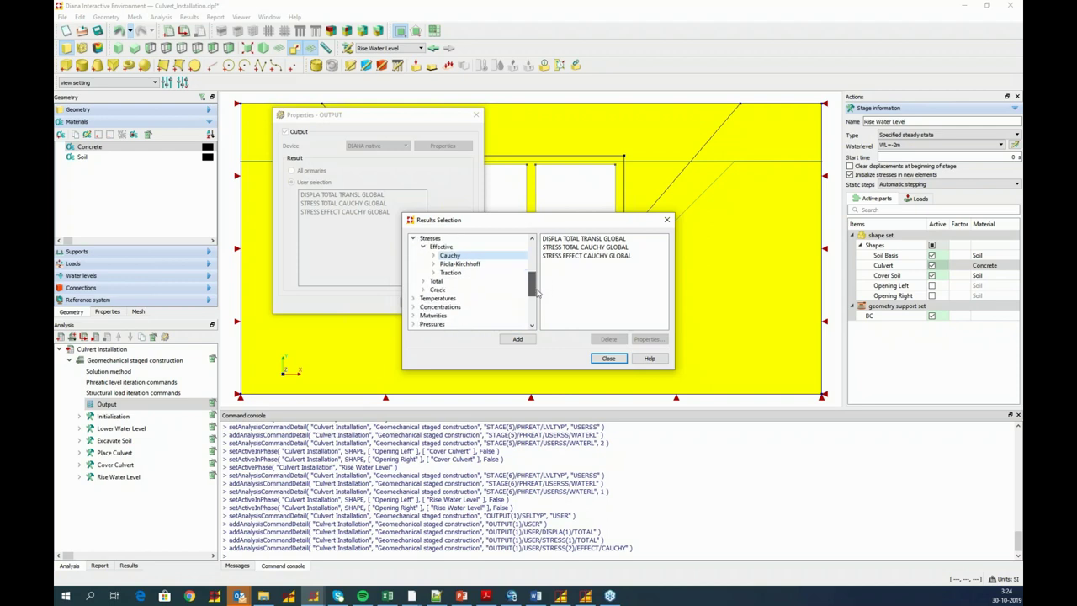
pyautogui.click(434, 257)
pyautogui.scroll(-1, 492, 288)
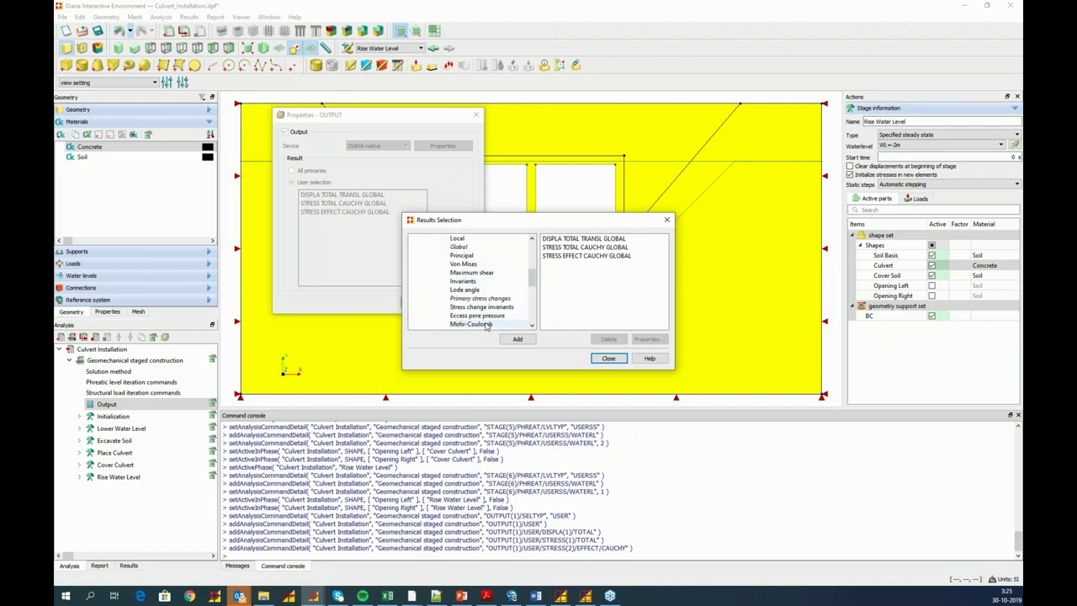
pyautogui.click(486, 324)
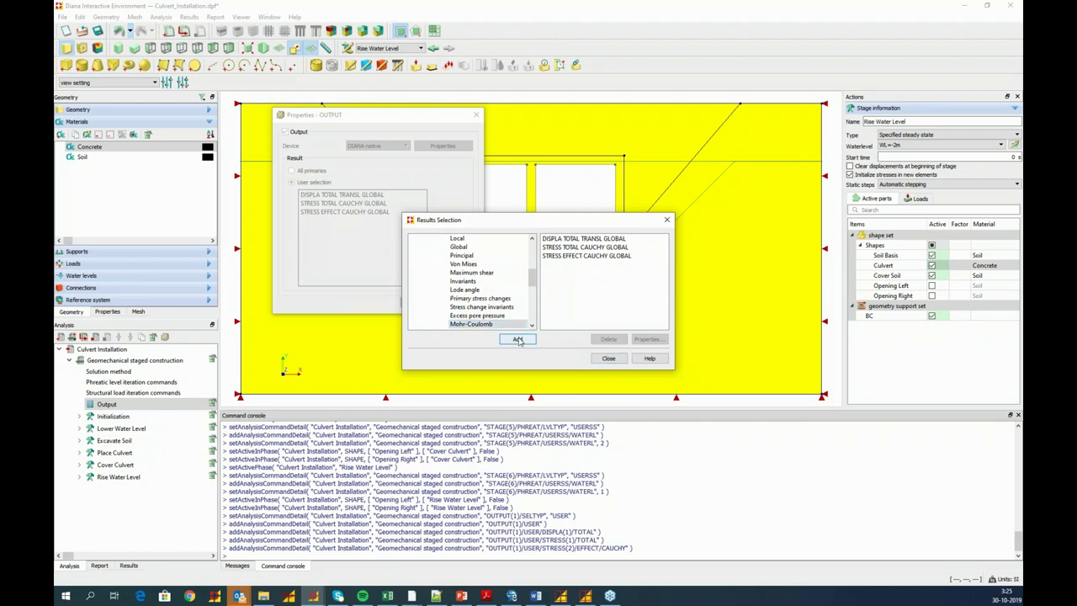
pyautogui.click(516, 338)
# - Set the output location of the STRESS EFFECT CAUCHY MOHRCO result to Integration points
pyautogui.click(617, 266)
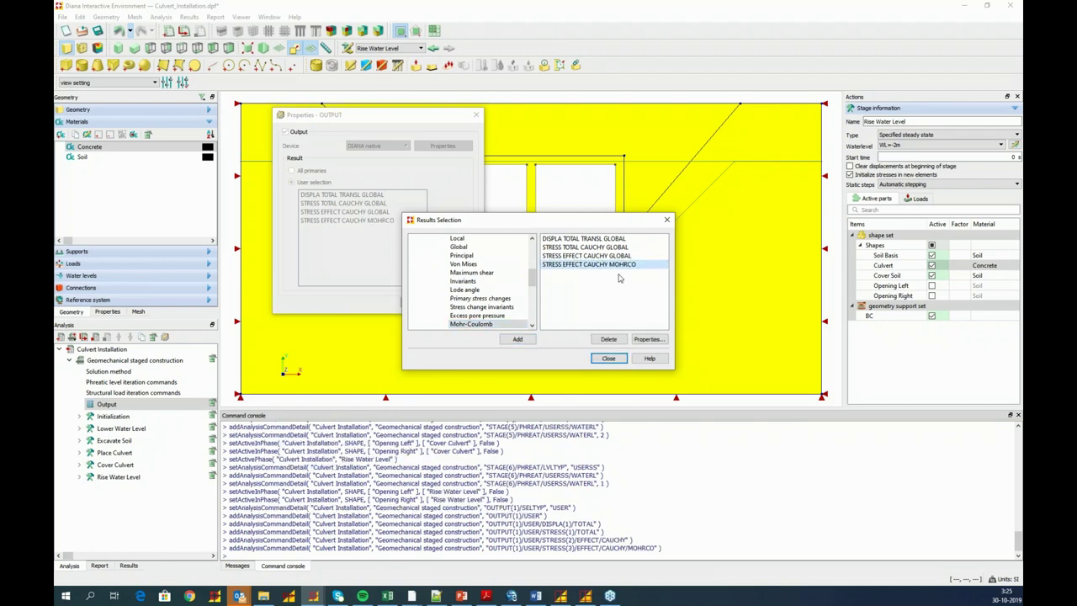
pyautogui.click(649, 339)
pyautogui.click(541, 257)
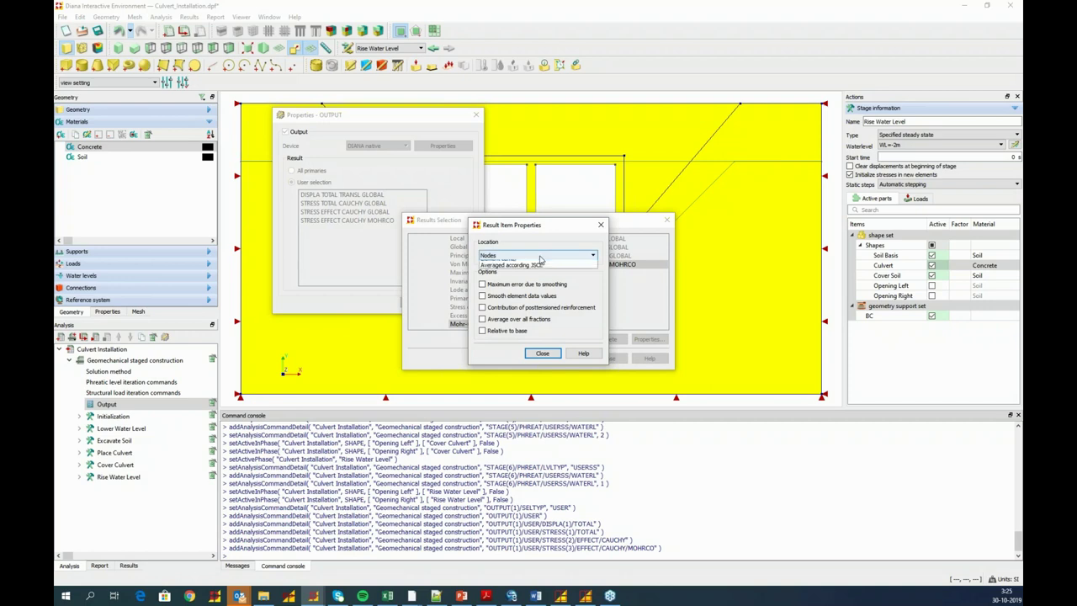
pyautogui.click(522, 273)
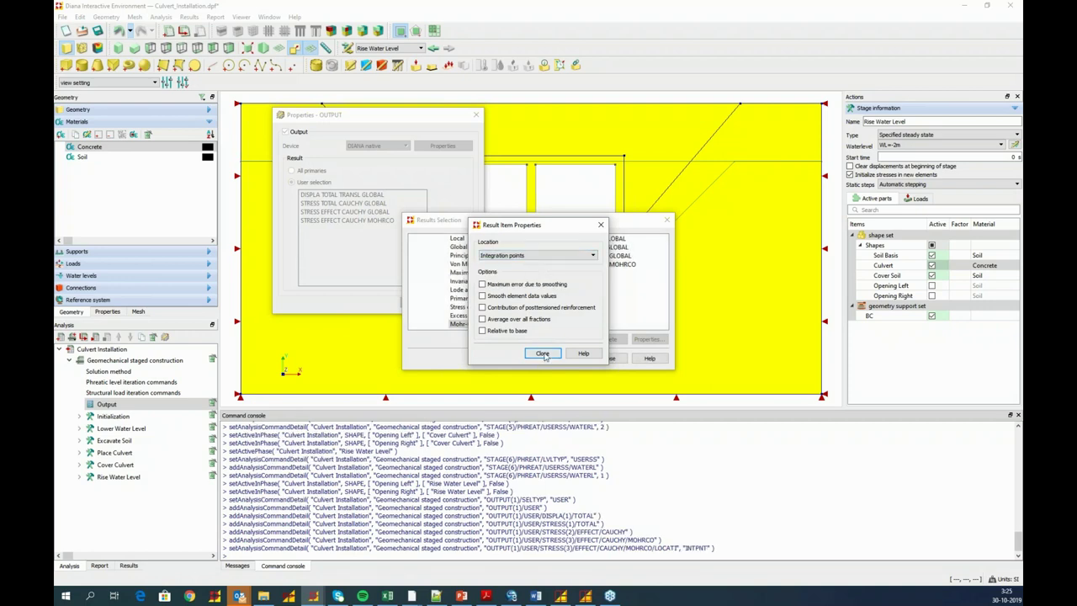
pyautogui.click(542, 353)
# - Add the pore pressures to the selected output results
pyautogui.moveTo(531, 277); pyautogui.dragTo(530, 247)
pyautogui.click(414, 248)
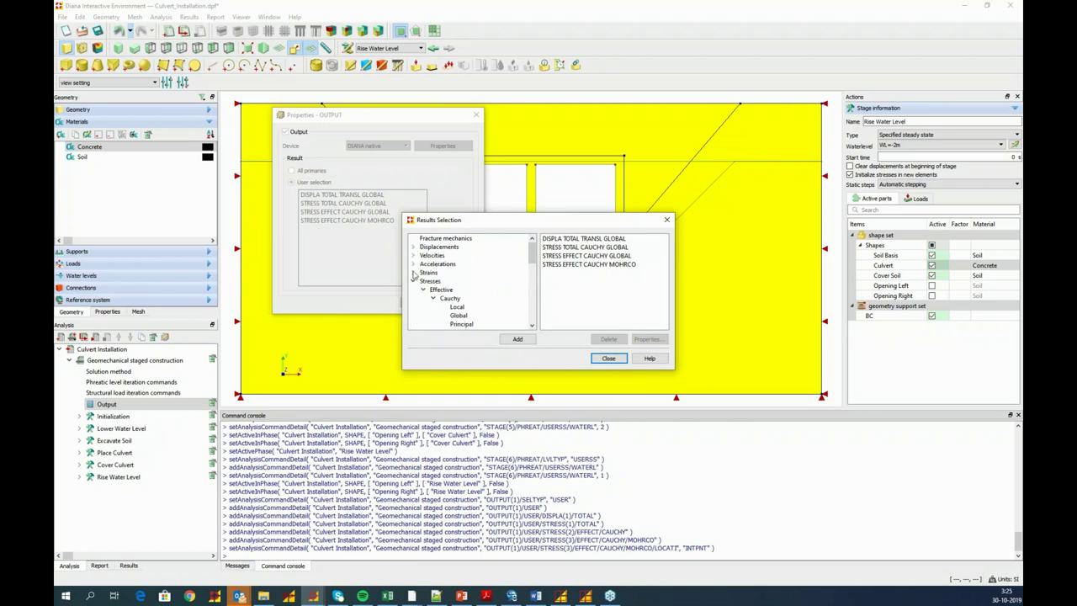
pyautogui.click(413, 280)
pyautogui.scroll(-1, 425, 286)
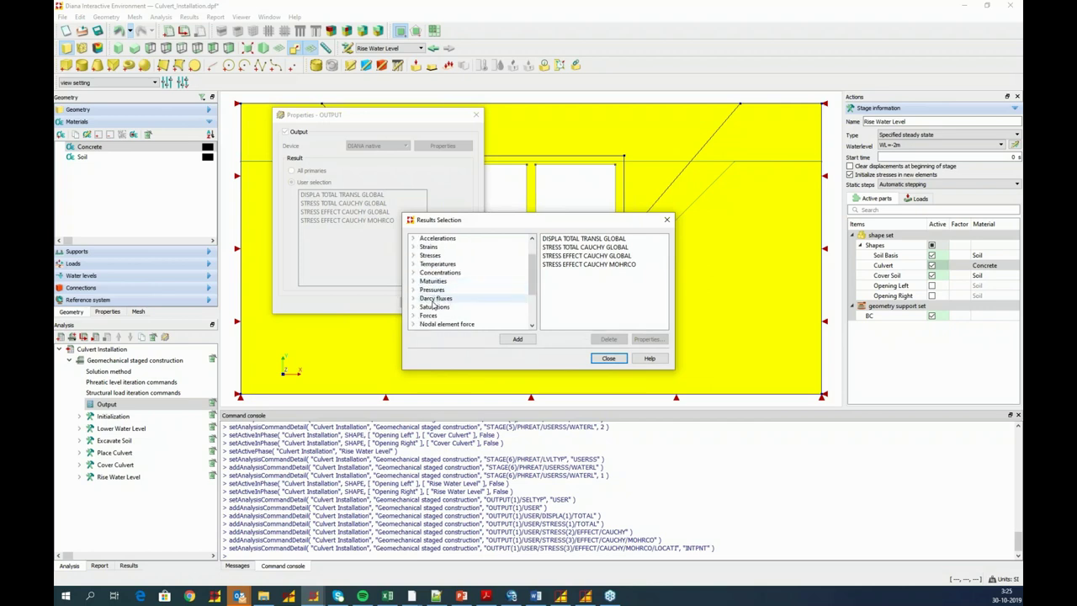
pyautogui.click(414, 290)
pyautogui.scroll(-1, 423, 292)
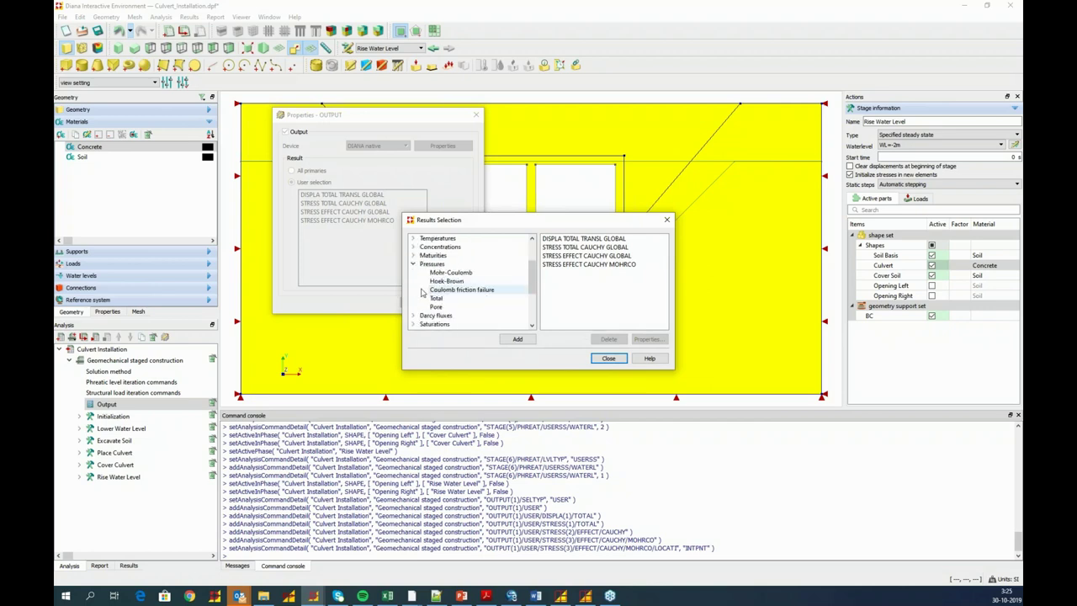
pyautogui.click(435, 307)
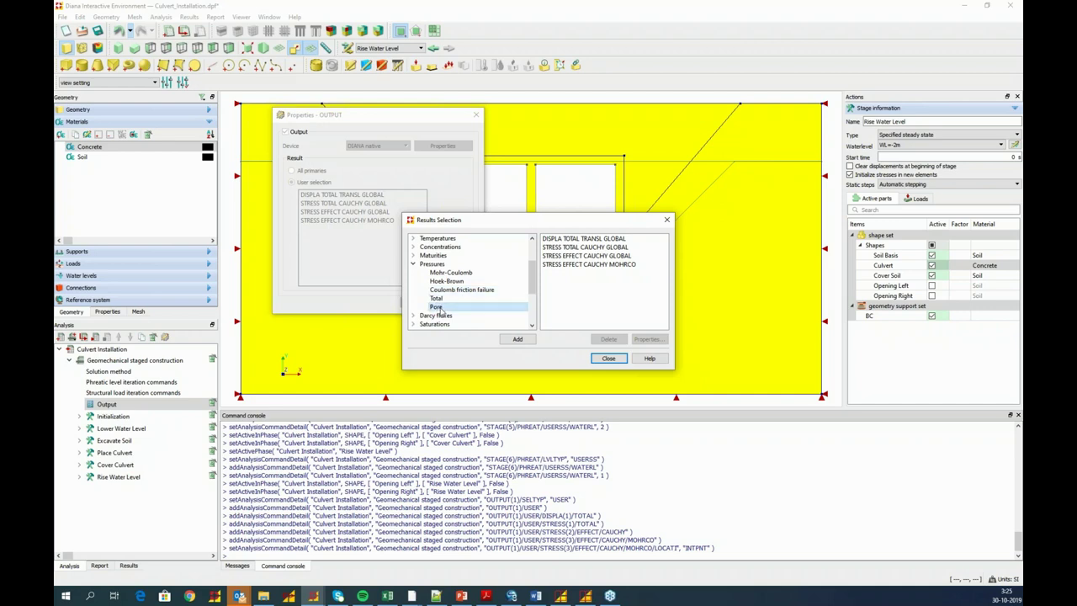
pyautogui.click(517, 339)
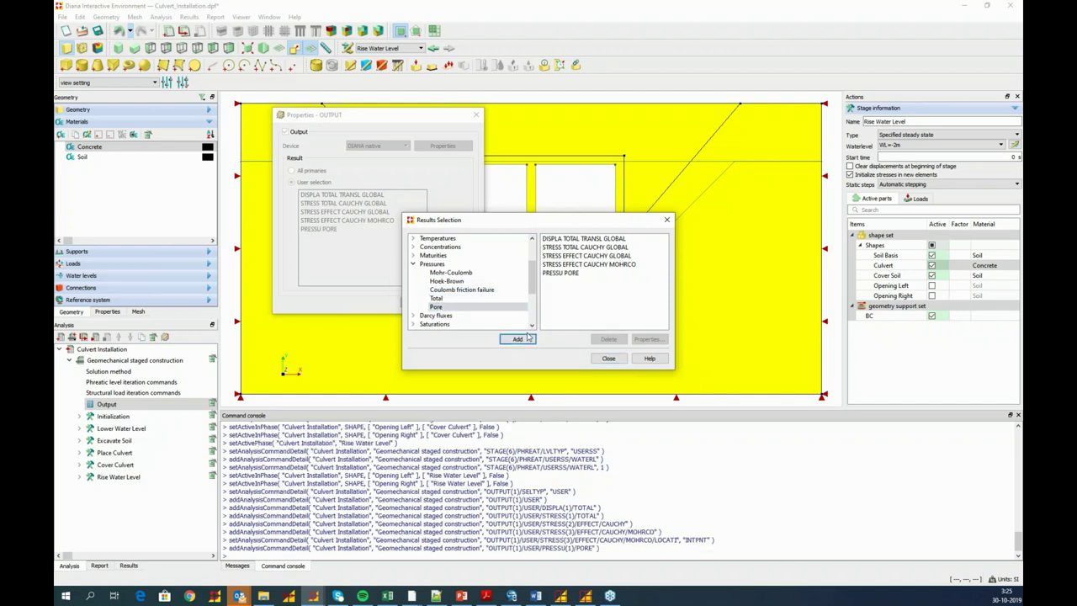
# - Add the Young's modulus model parameter to the selected output results and finish the output properties
pyautogui.click(413, 263)
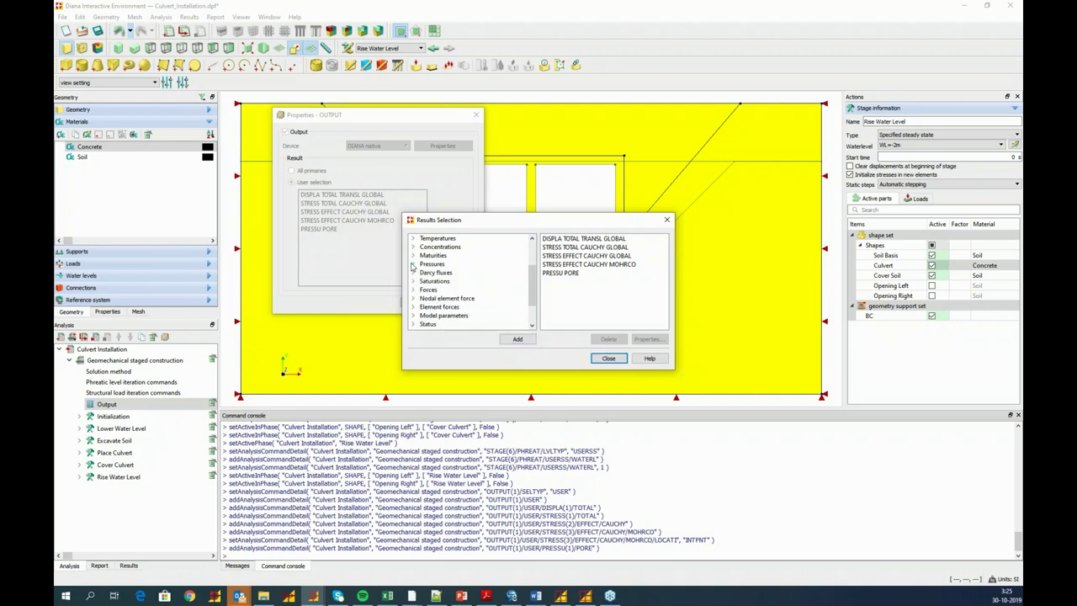
pyautogui.click(413, 314)
pyautogui.scroll(-1, 451, 307)
pyautogui.click(452, 299)
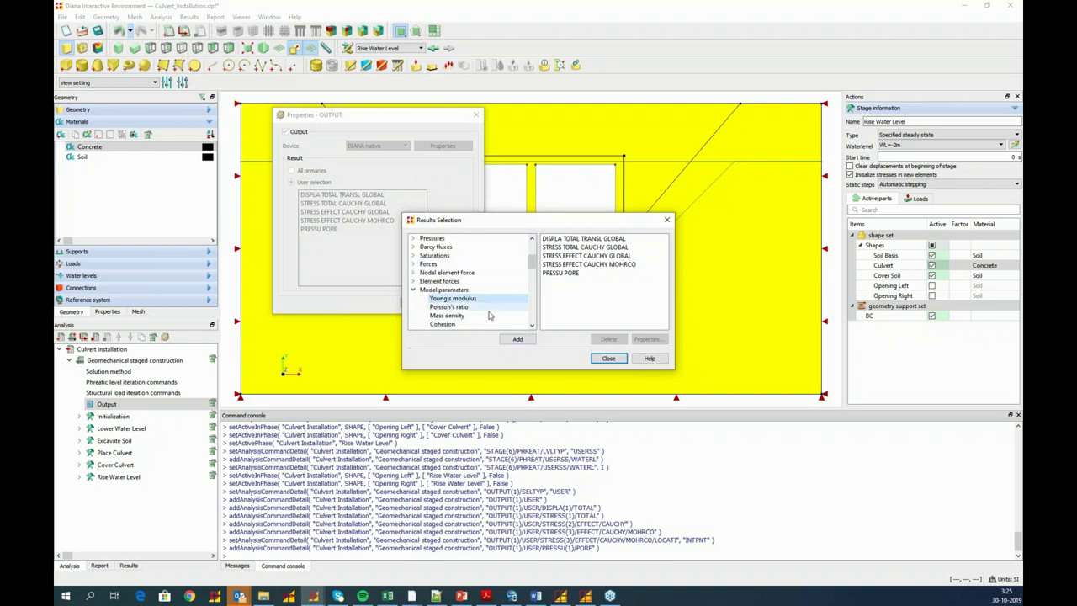
pyautogui.click(518, 339)
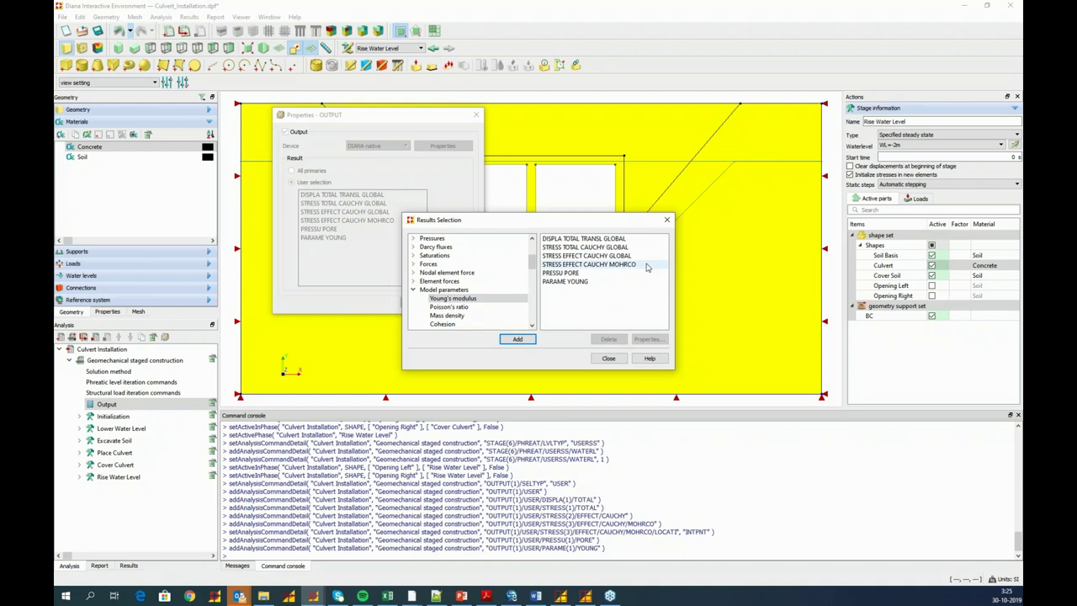
pyautogui.click(609, 359)
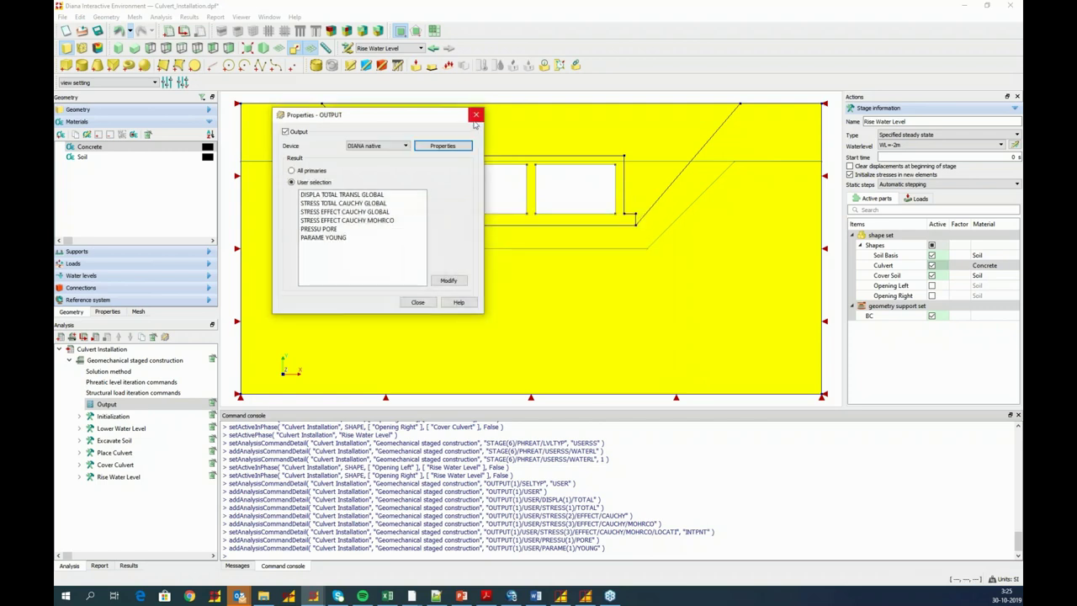
pyautogui.click(419, 303)
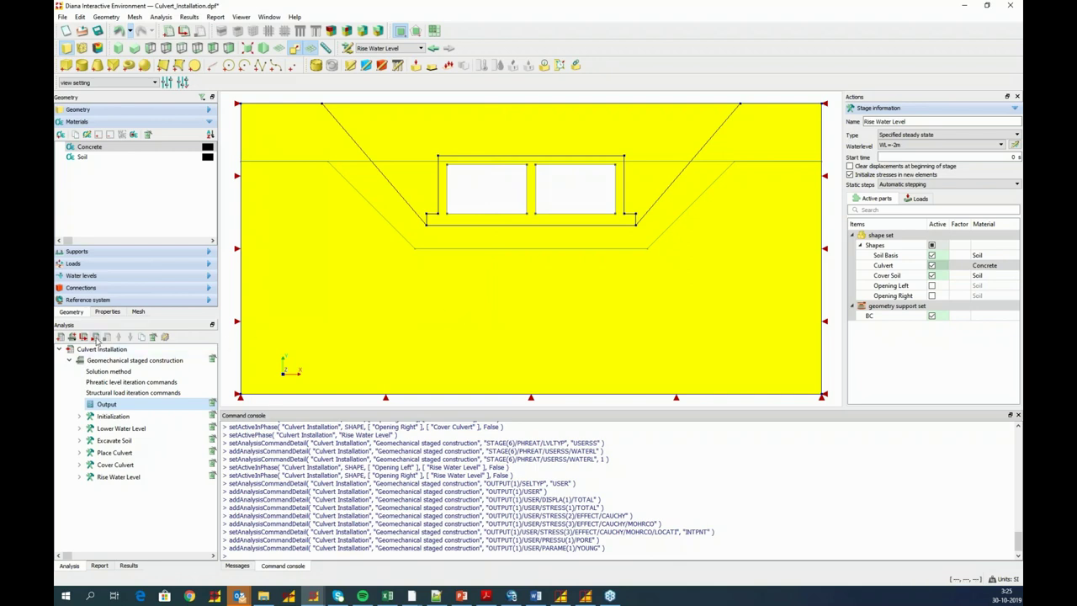
# - Run the Culvert Installation analysis and switch to the other DIANA window with the Culvert.dpf project results
pyautogui.click(96, 338)
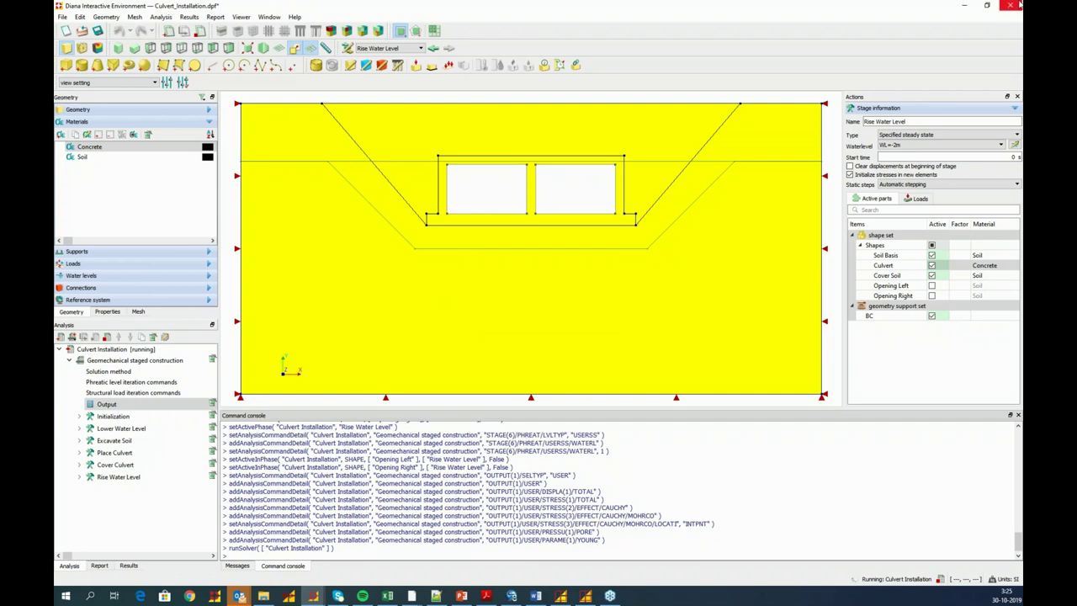
pyautogui.click(964, 5)
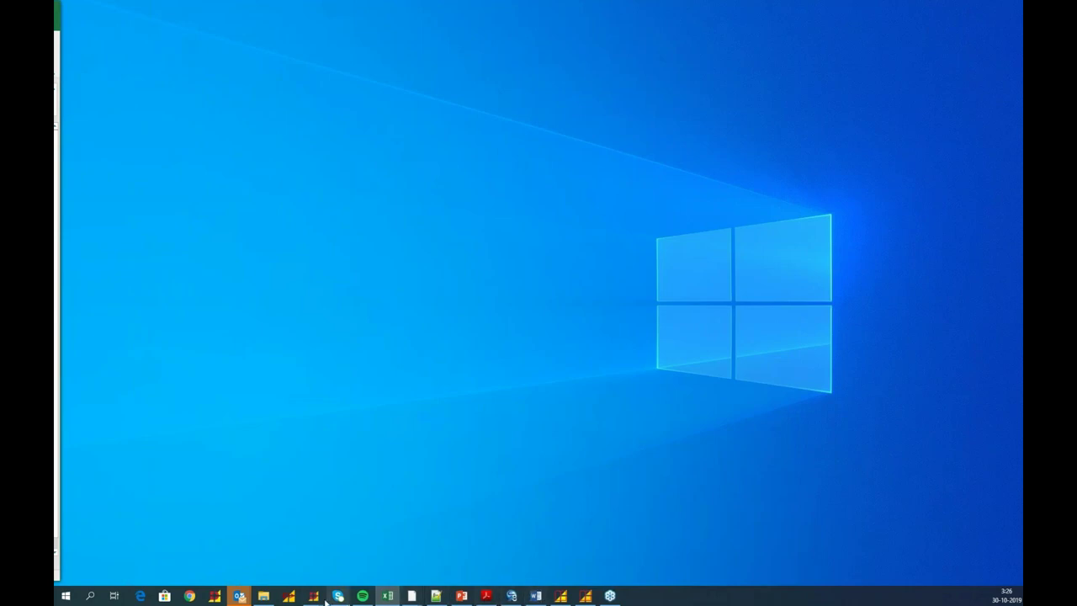
pyautogui.moveTo(317, 599)
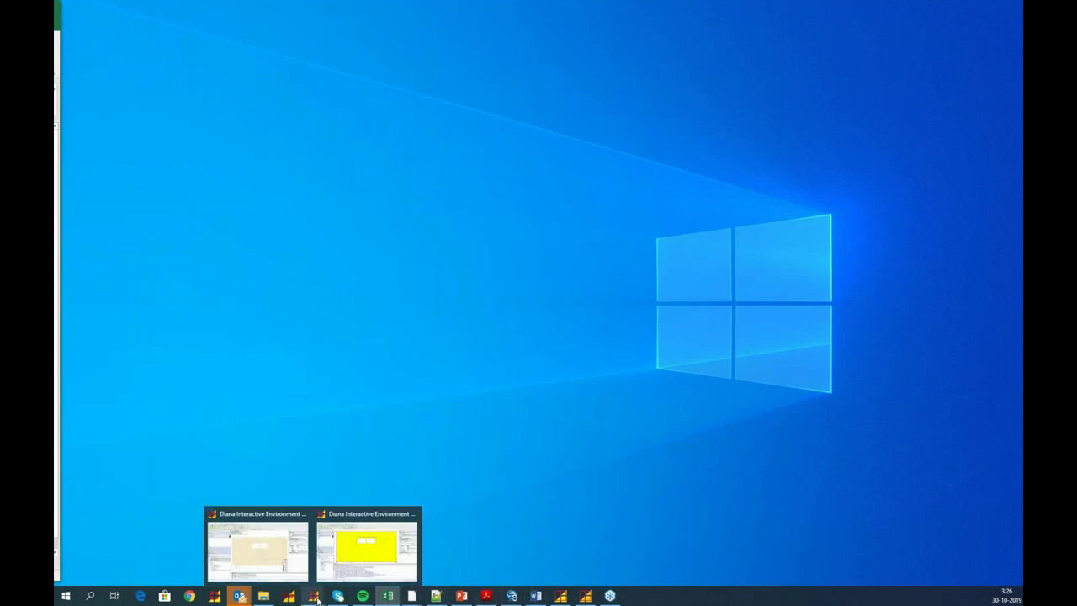
pyautogui.click(280, 574)
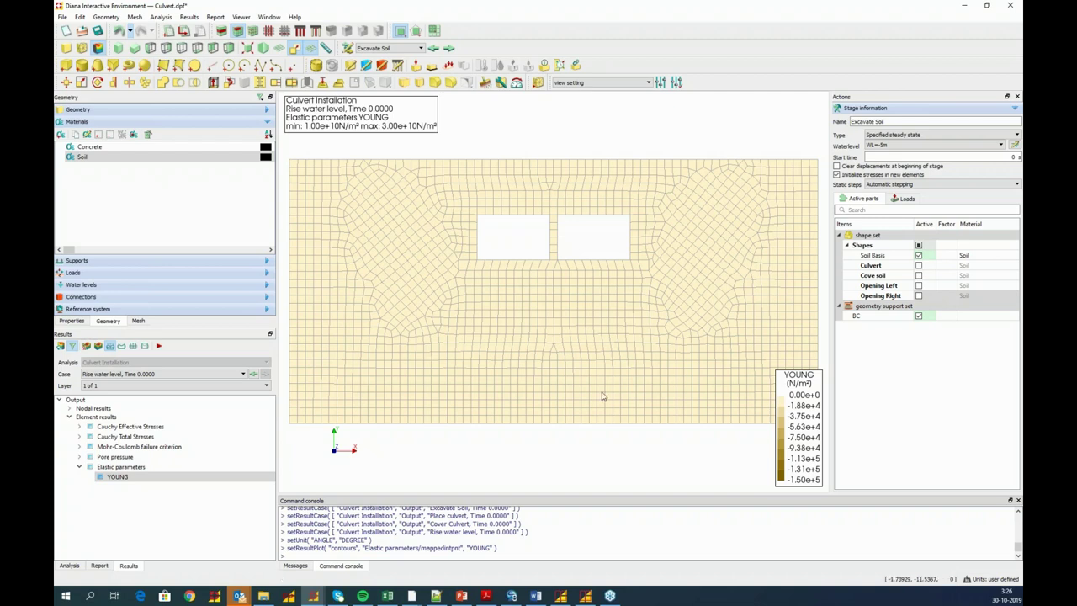
# - Open the view settings for the YOUNG contour plot and set the number of contour levels to 1
pyautogui.click(677, 83)
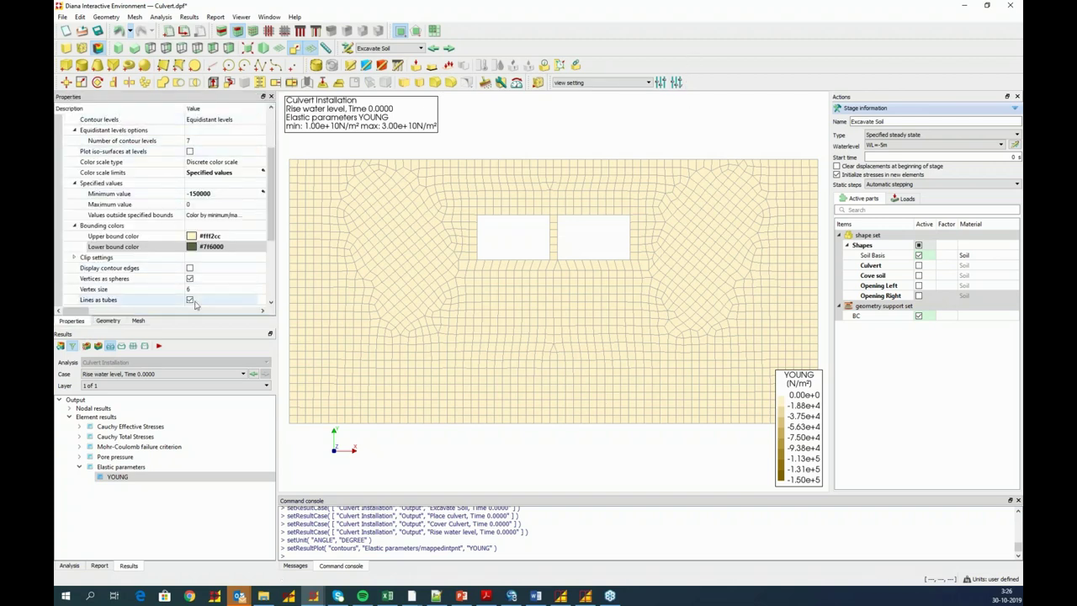
pyautogui.scroll(3, 270, 181)
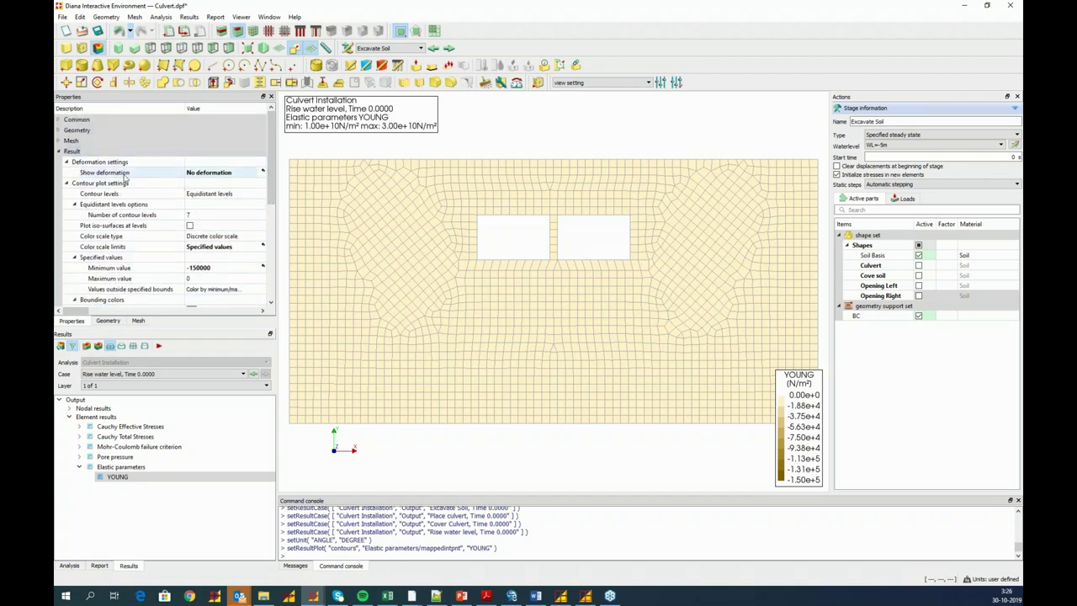
pyautogui.click(208, 214)
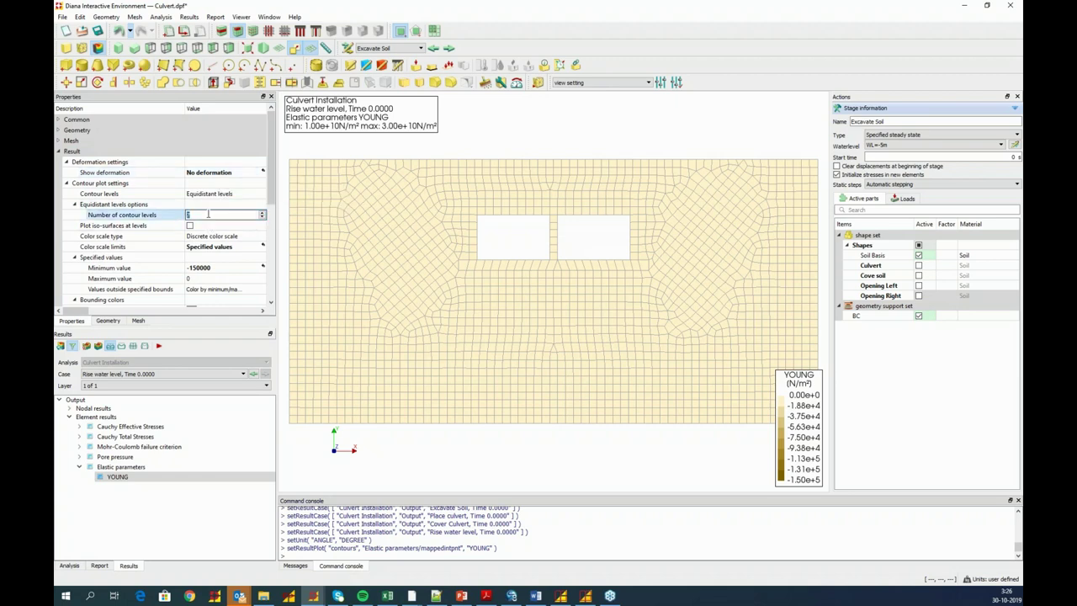
pyautogui.write('1')
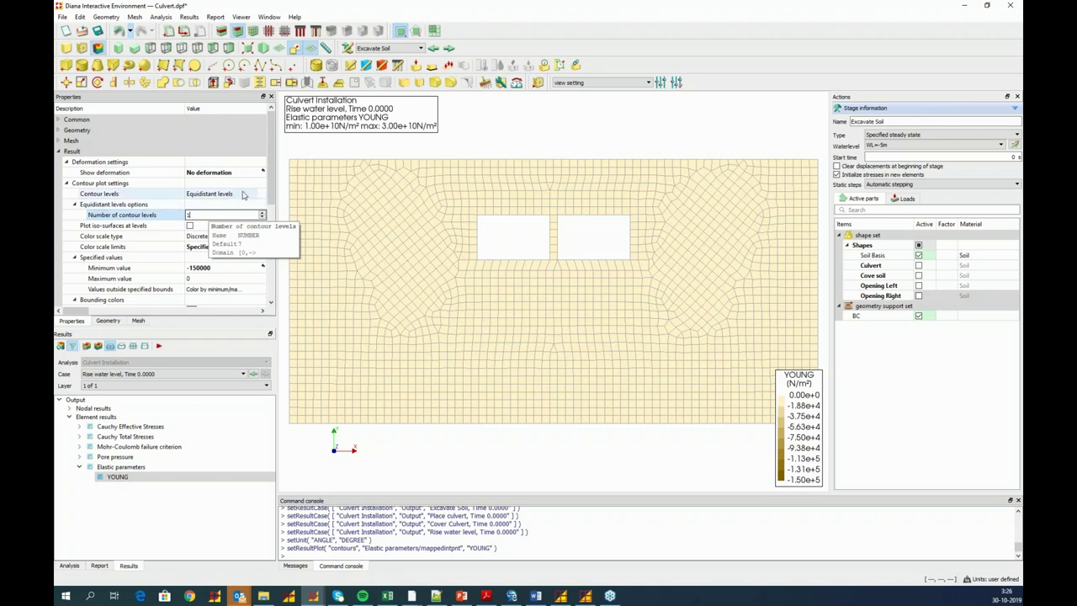
pyautogui.press('Return')
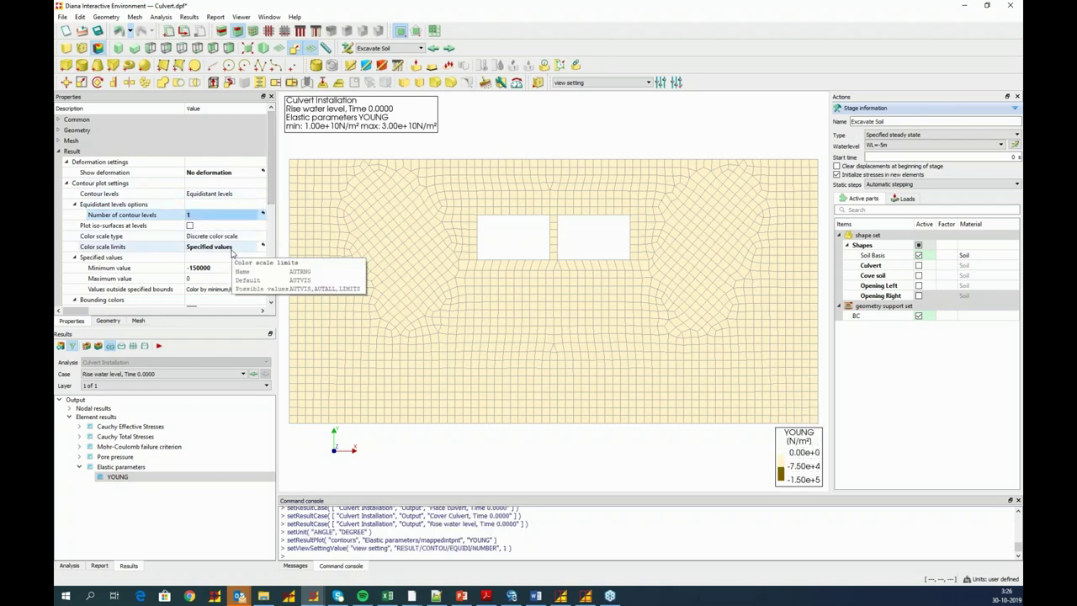
# - Set the contour plot's specified color scale limits to a minimum of 1e10 and a maximum of 3e10
pyautogui.click(215, 266)
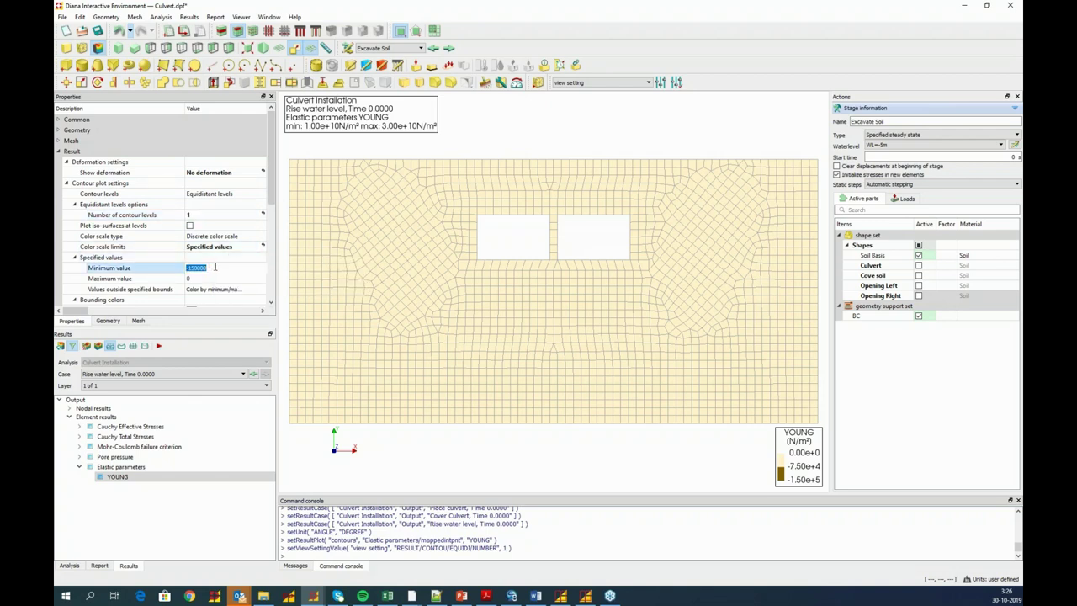
pyautogui.write('1e10')
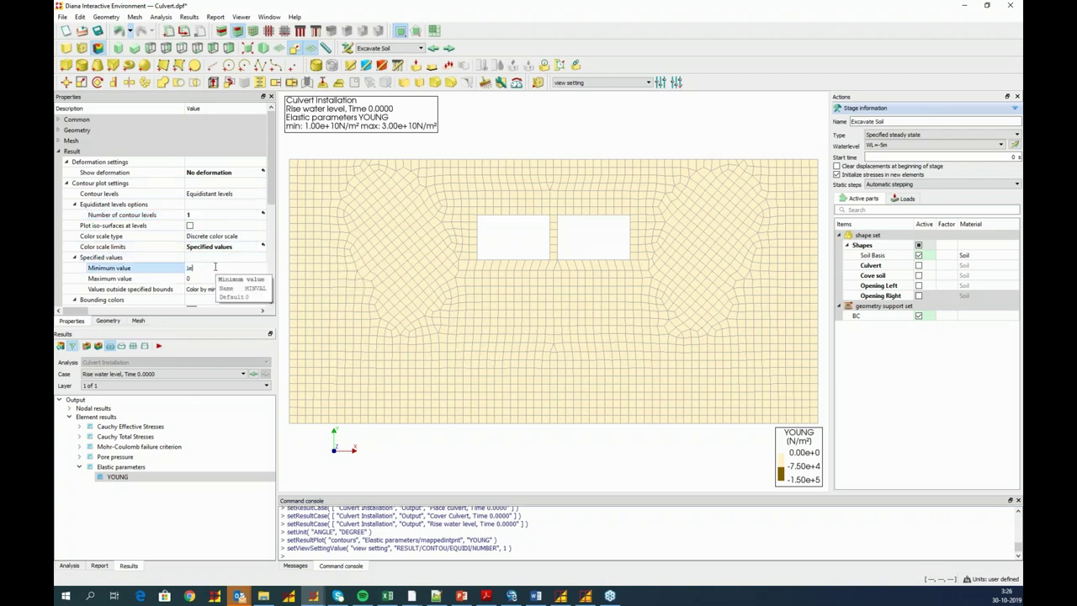
pyautogui.click(193, 278)
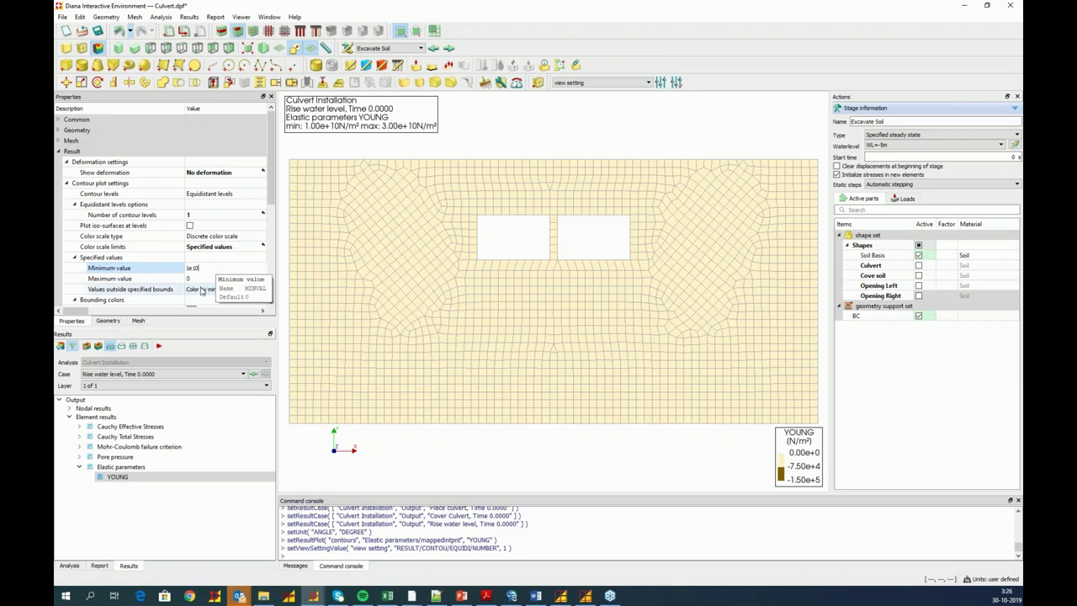
pyautogui.write('3')
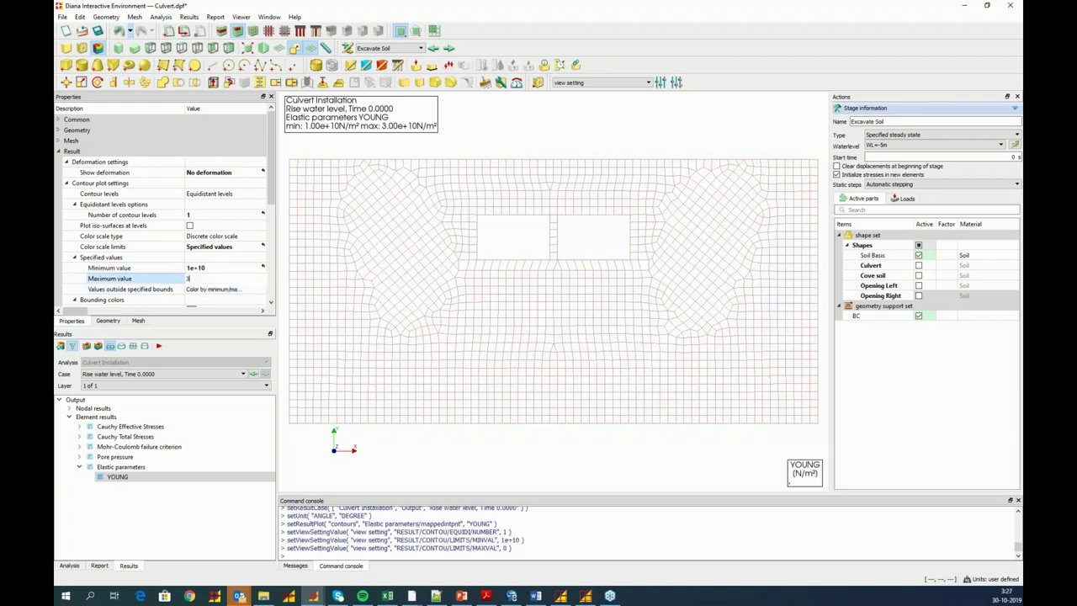
pyautogui.write('e10')
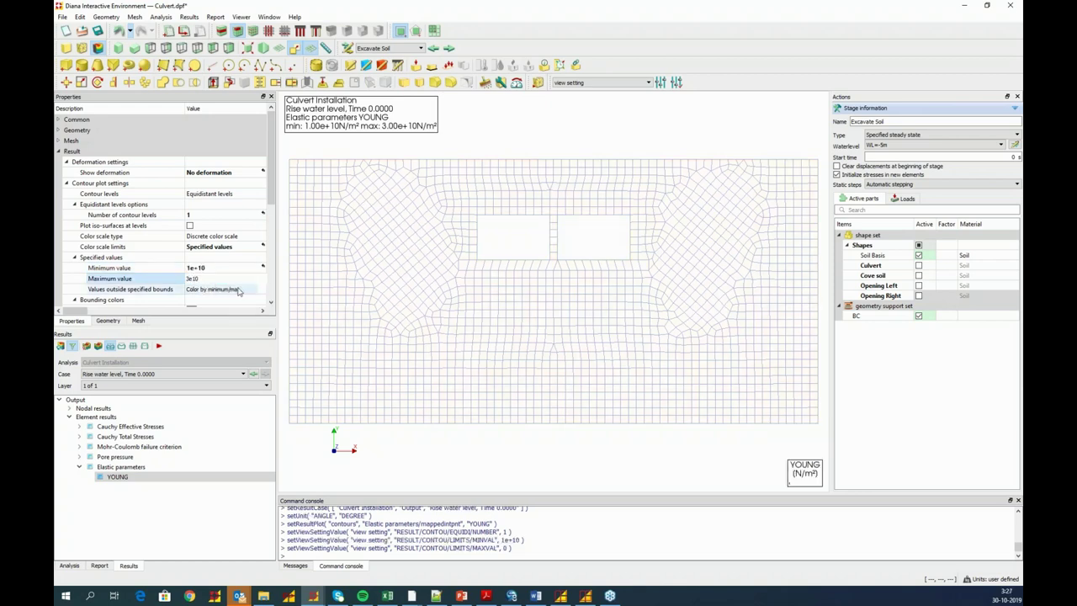
pyautogui.press('Return')
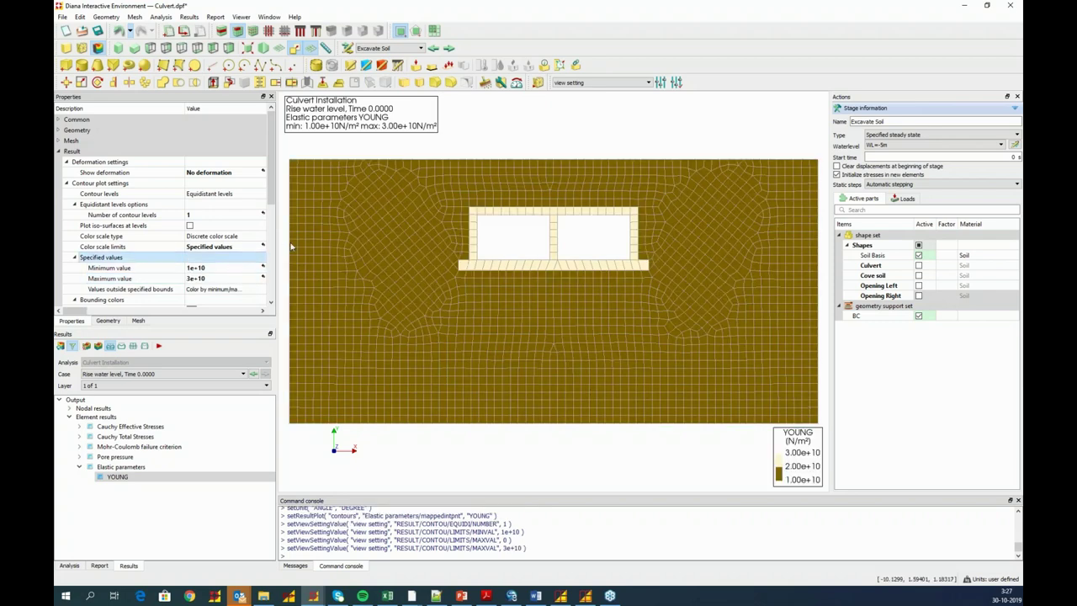
pyautogui.click(247, 246)
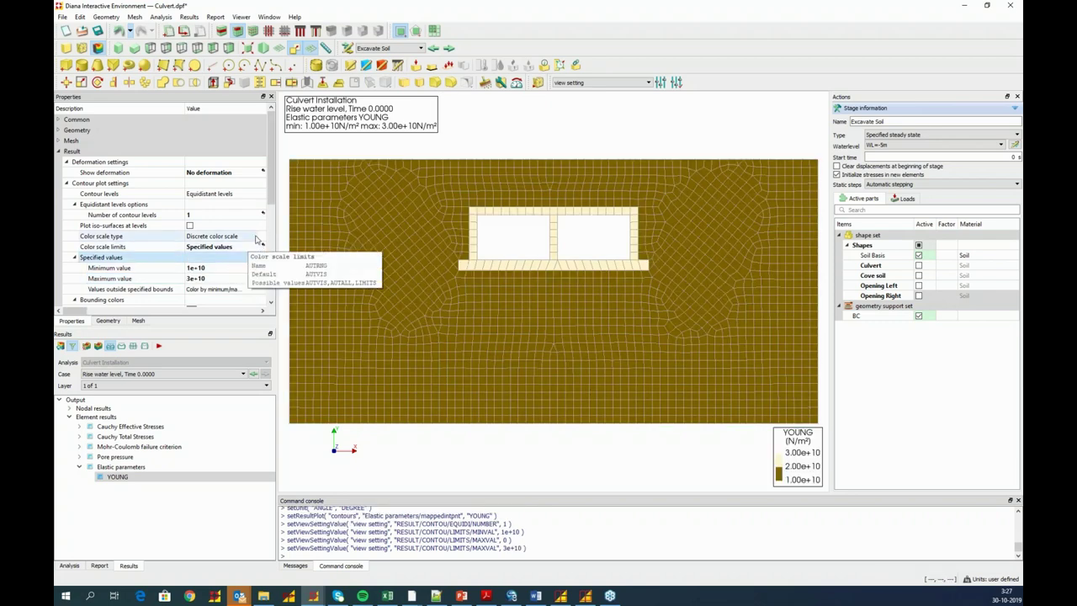
# - Set the contour plot's bounding colors to #666666 for the upper bound and #ffe599 for the lower bound
pyautogui.scroll(-2, 269, 227)
pyautogui.scroll(-1, 273, 225)
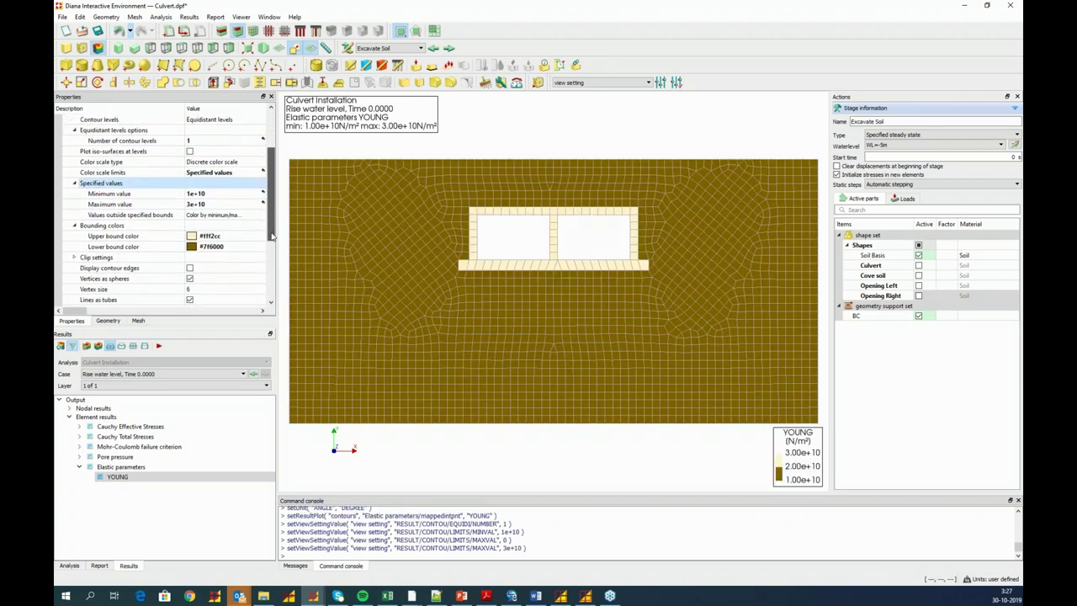
pyautogui.scroll(-1, 271, 242)
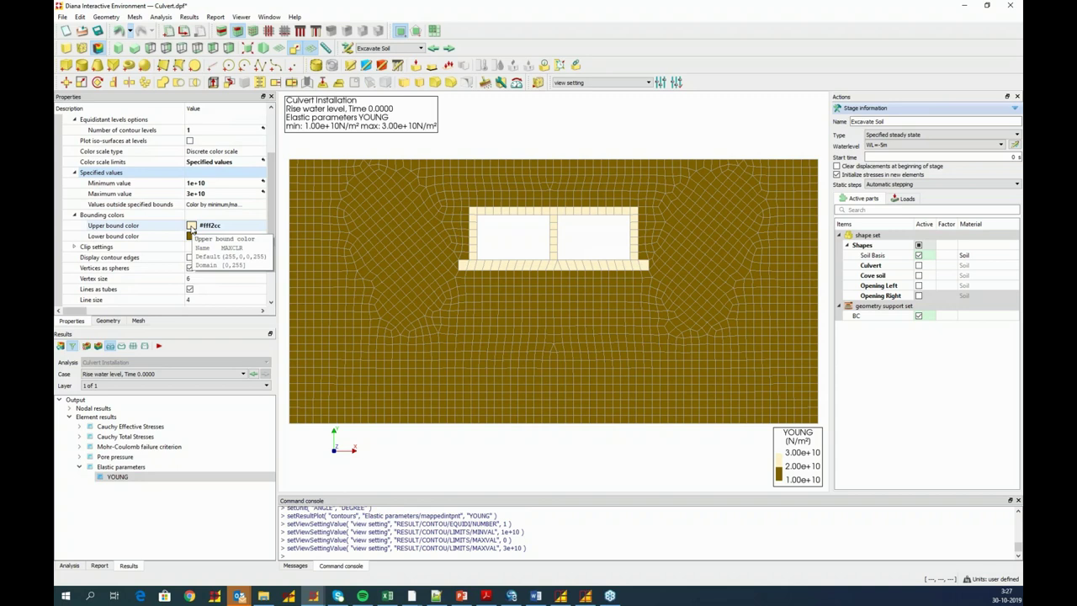
pyautogui.click(192, 226)
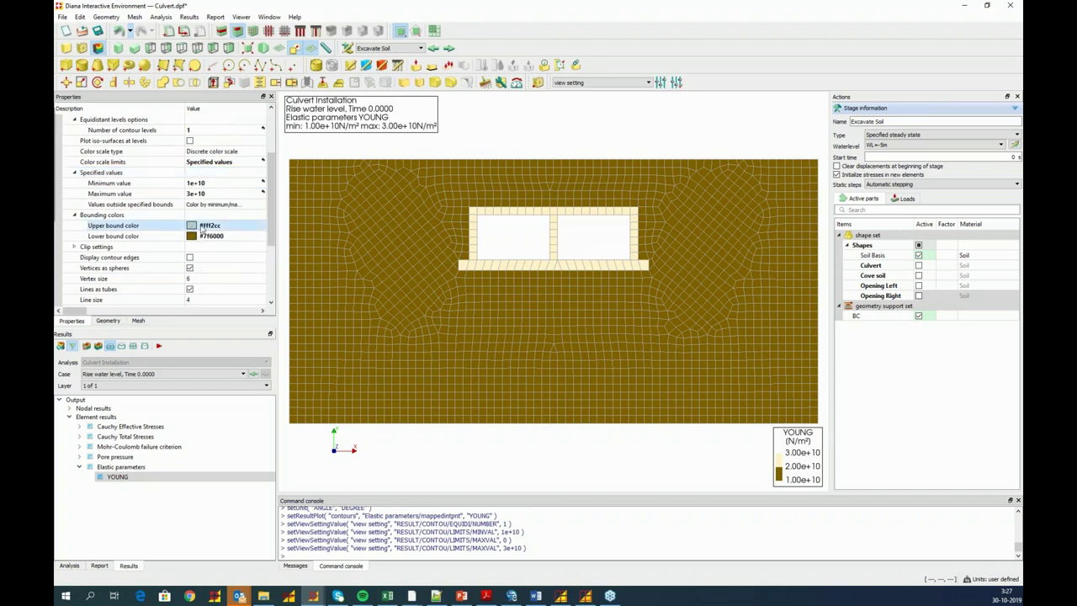
pyautogui.moveTo(191, 241); pyautogui.dragTo(194, 228)
pyautogui.click(194, 228)
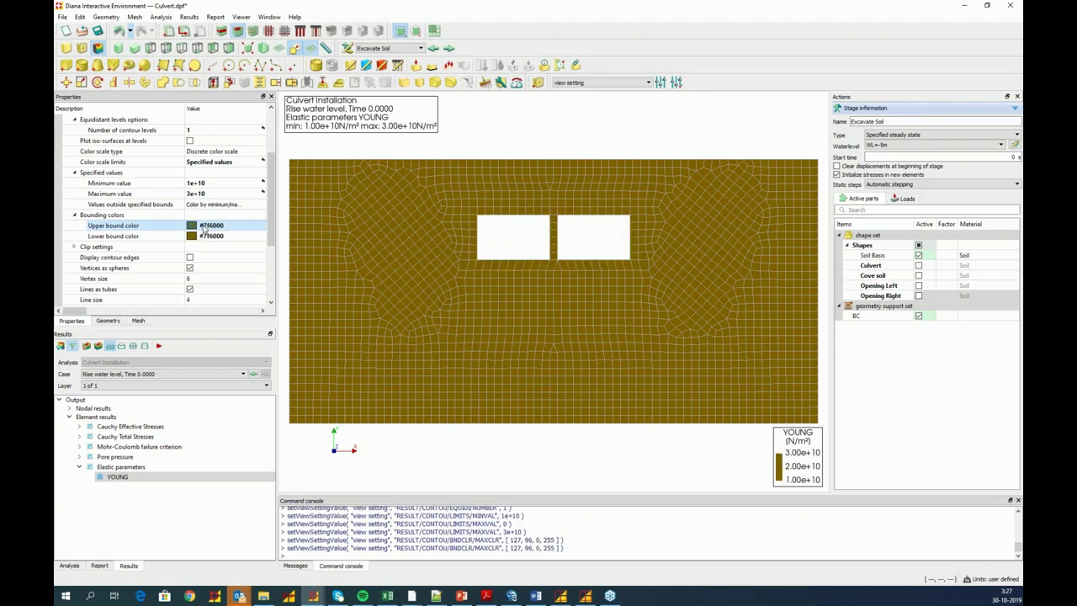
pyautogui.click(194, 228)
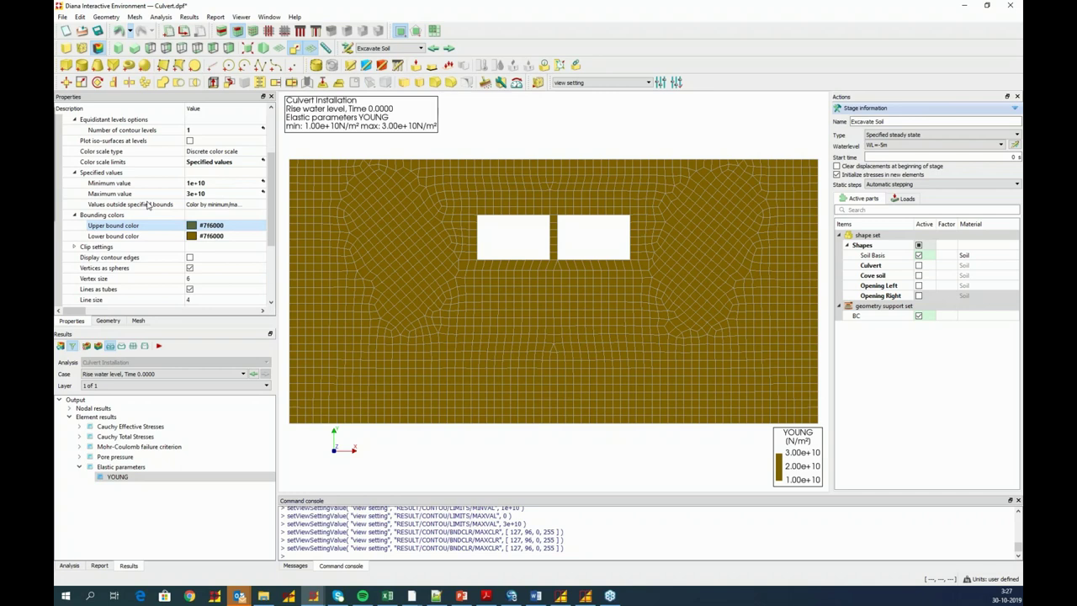
pyautogui.click(211, 238)
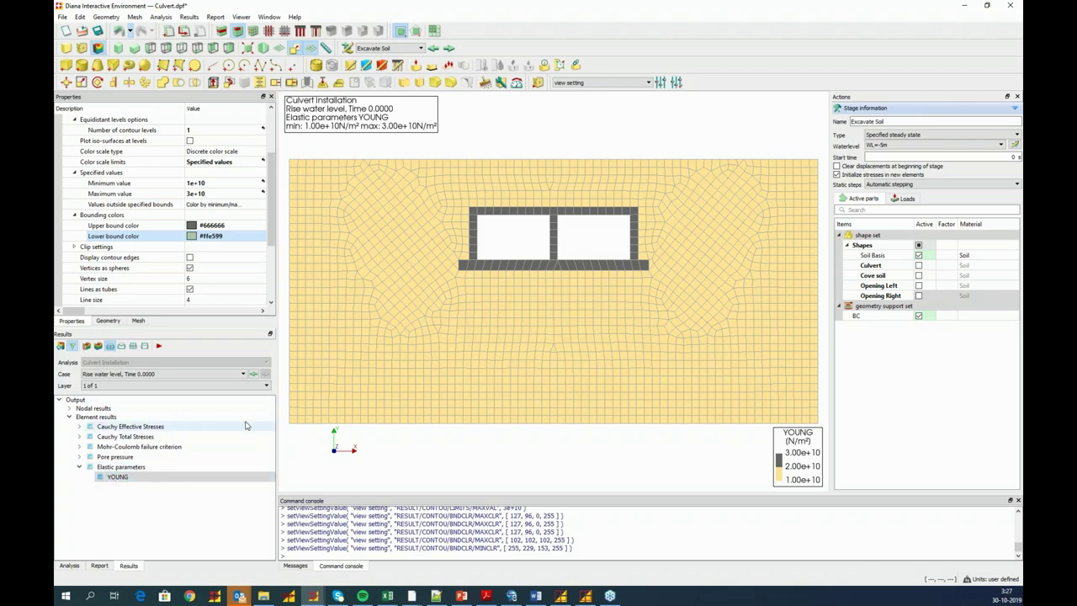
# - Review the YOUNG contour plot for each construction stage in order, from Initialization through Rise water level
pyautogui.click(165, 373)
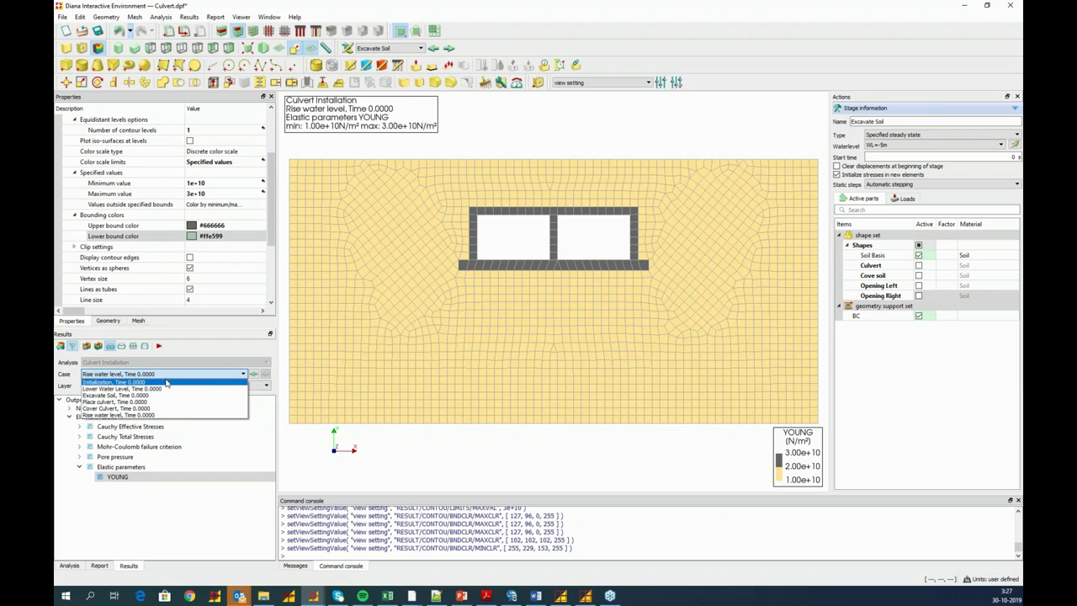
pyautogui.click(166, 382)
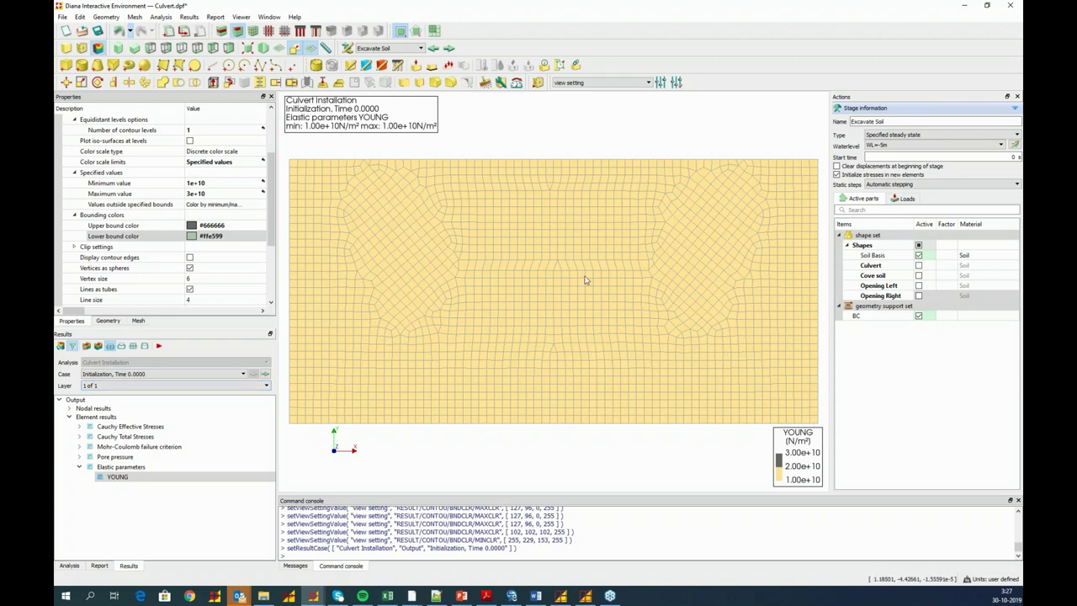
pyautogui.click(265, 373)
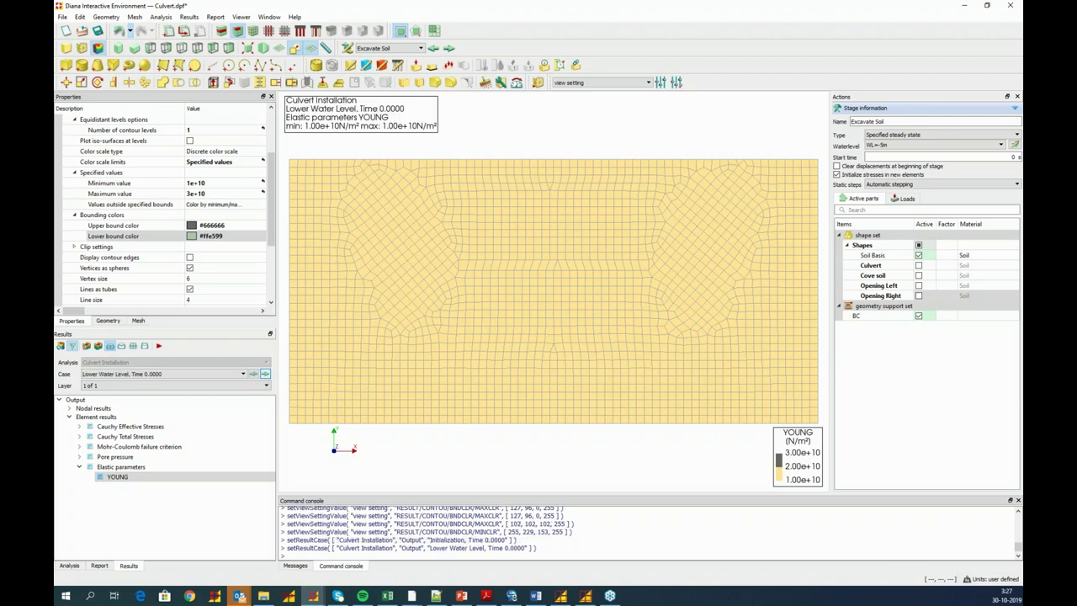
pyautogui.click(265, 374)
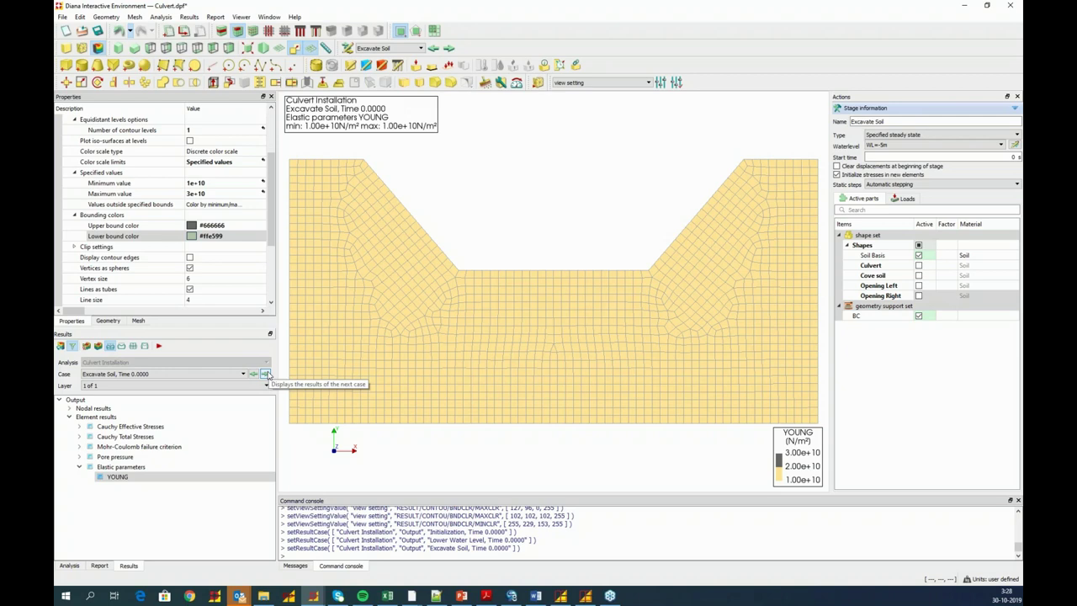
pyautogui.click(265, 374)
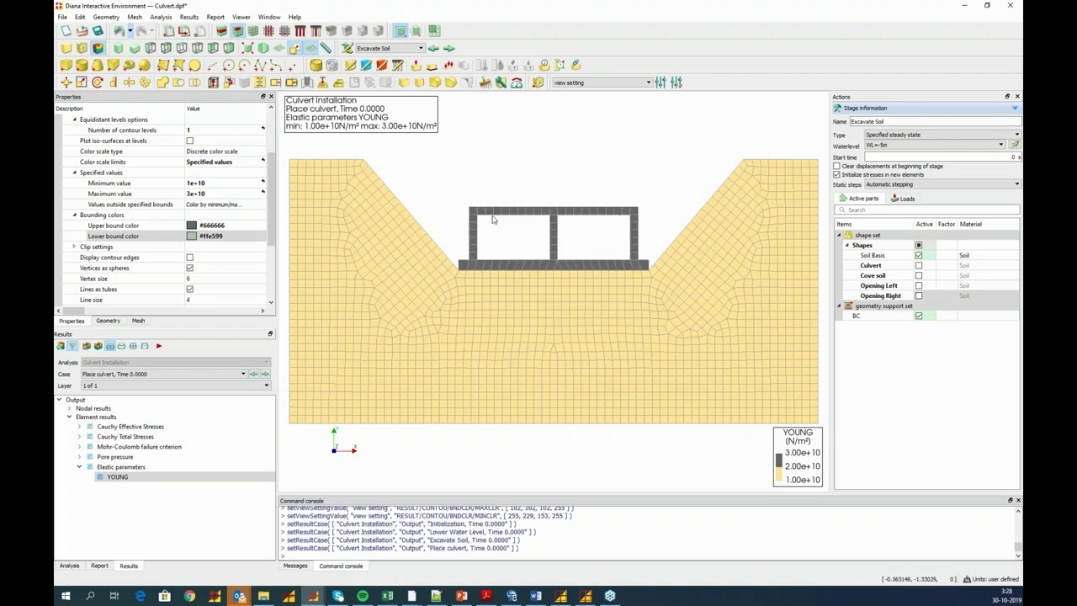
pyautogui.click(265, 374)
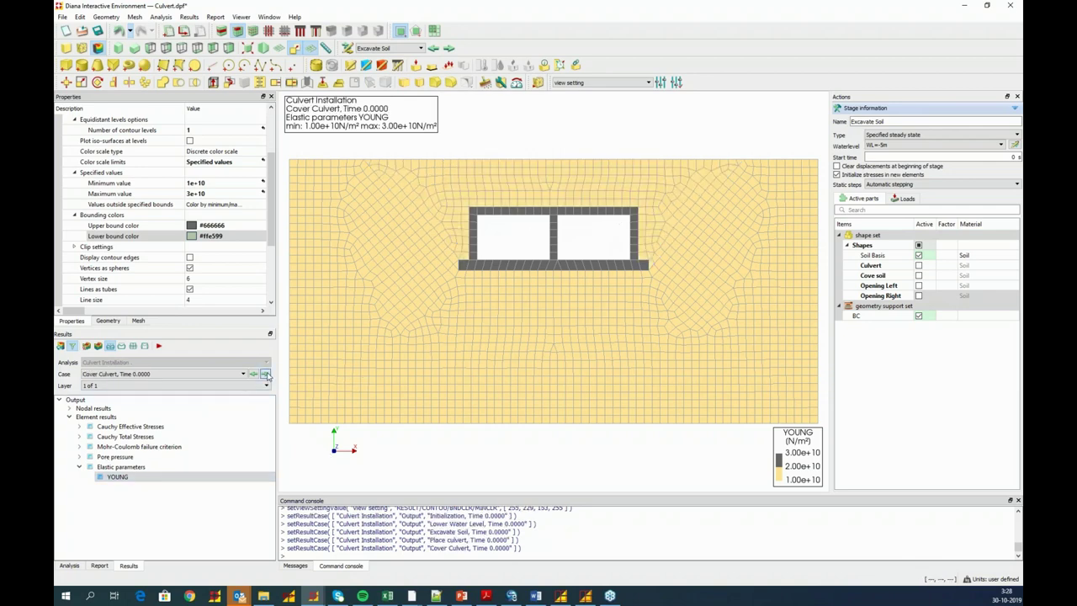
pyautogui.click(266, 374)
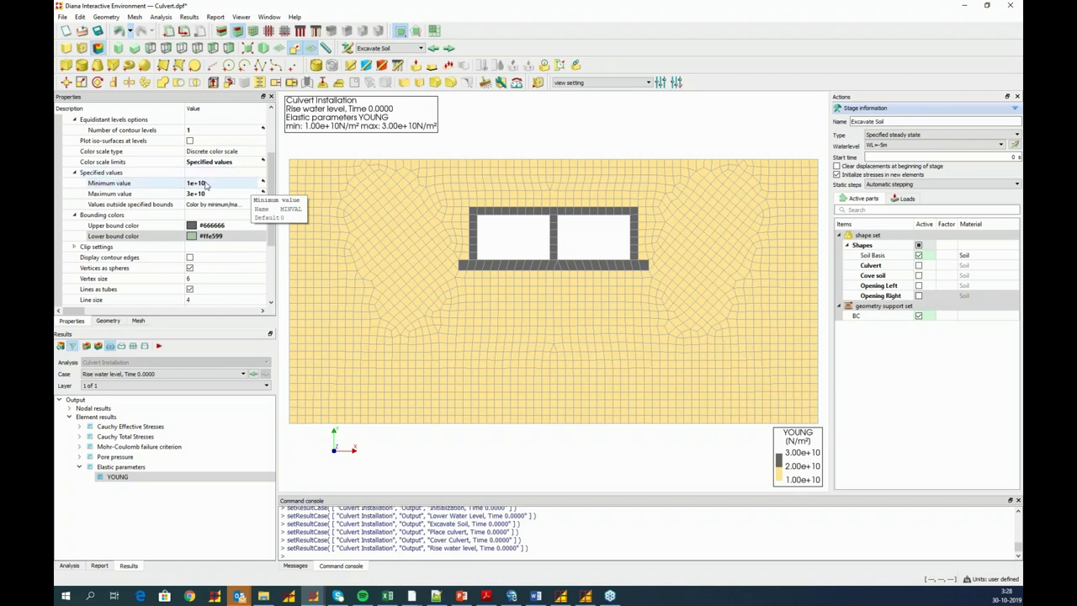
# - Set the color scale limits of the contour plot to a minimum of 0 and a maximum of 80000
pyautogui.doubleClick(244, 184)
pyautogui.write('0')
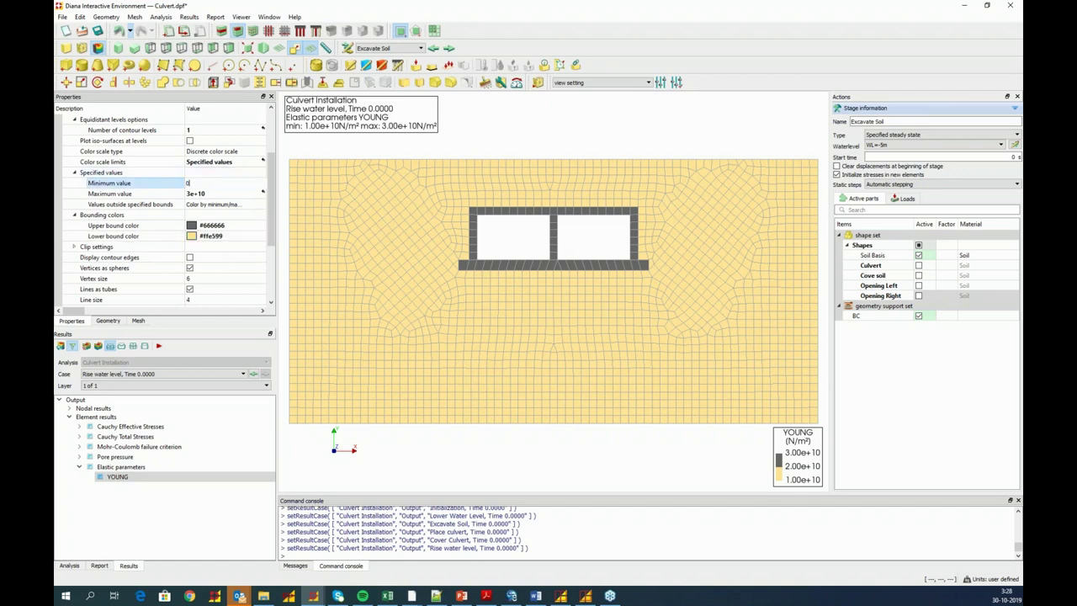
pyautogui.press('Tab')
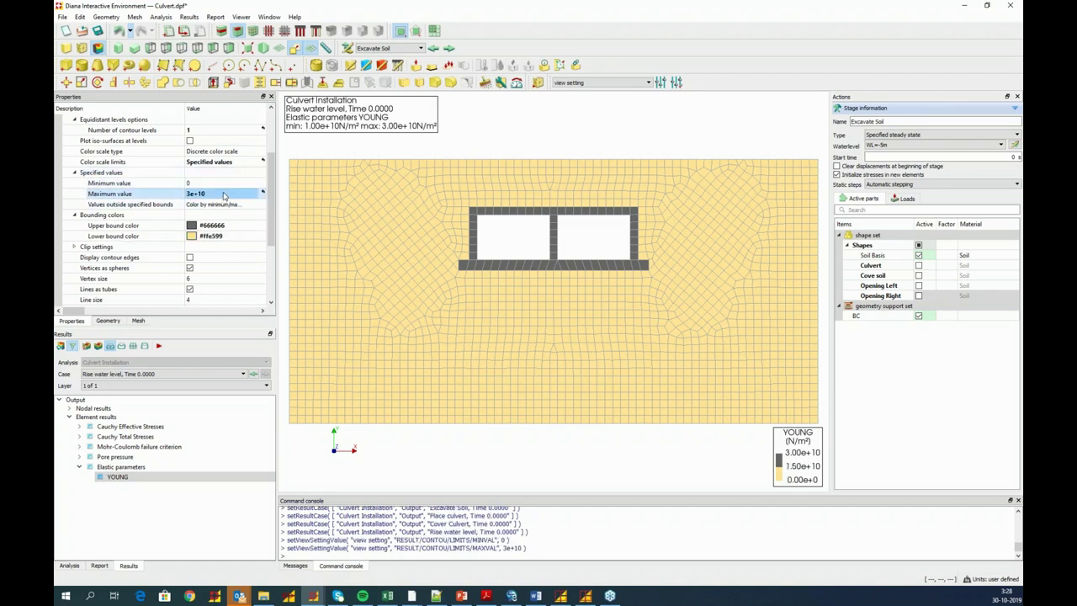
pyautogui.write('80000')
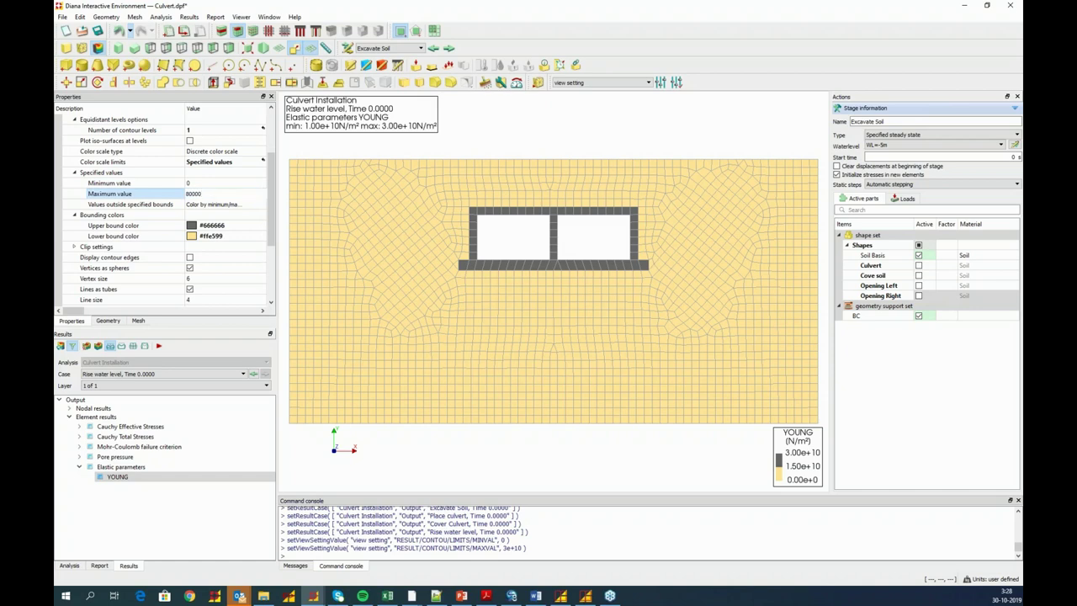
# - Set the number of contour levels to 7 and the bounding colors to #073763 for the upper and #cfe2f3 for the lower bound
pyautogui.click(198, 131)
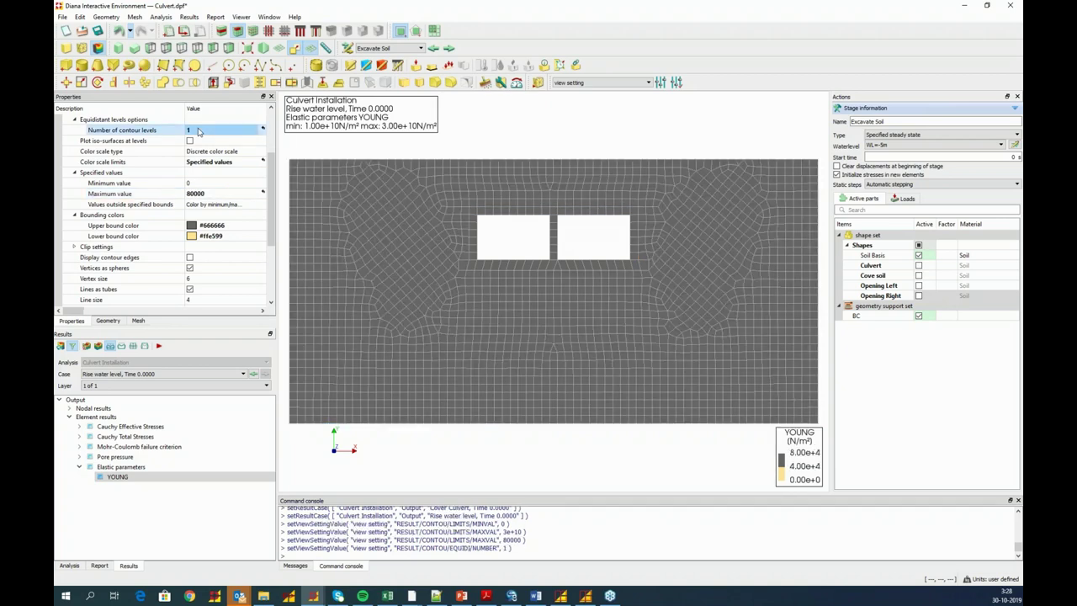
pyautogui.click(199, 132)
pyautogui.write('7')
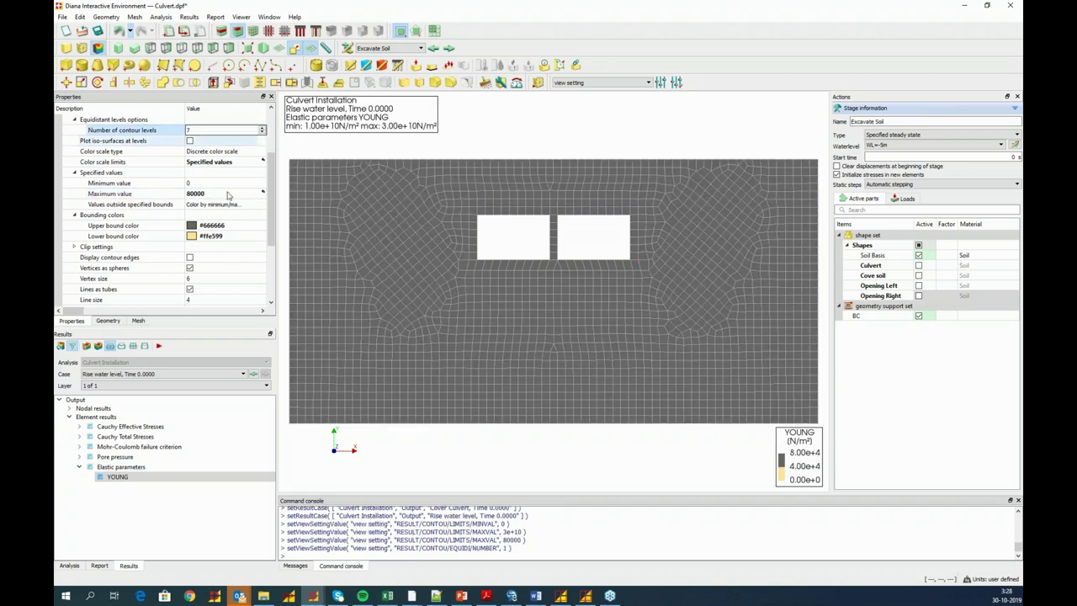
pyautogui.click(198, 230)
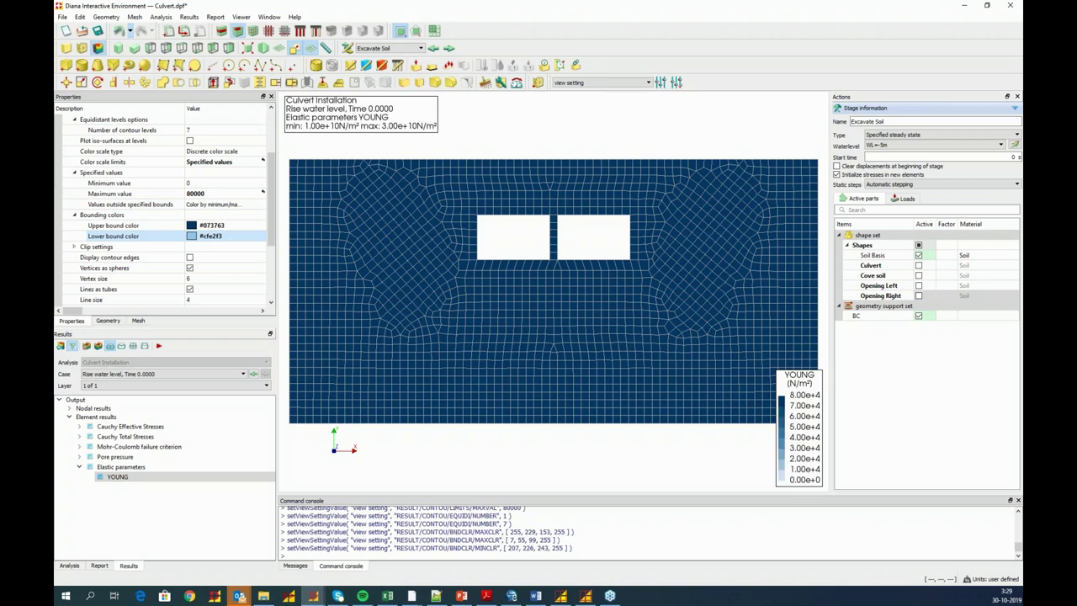
# - Display the pore pressure PR contour plot for the Initialization case
pyautogui.click(147, 375)
pyautogui.click(141, 384)
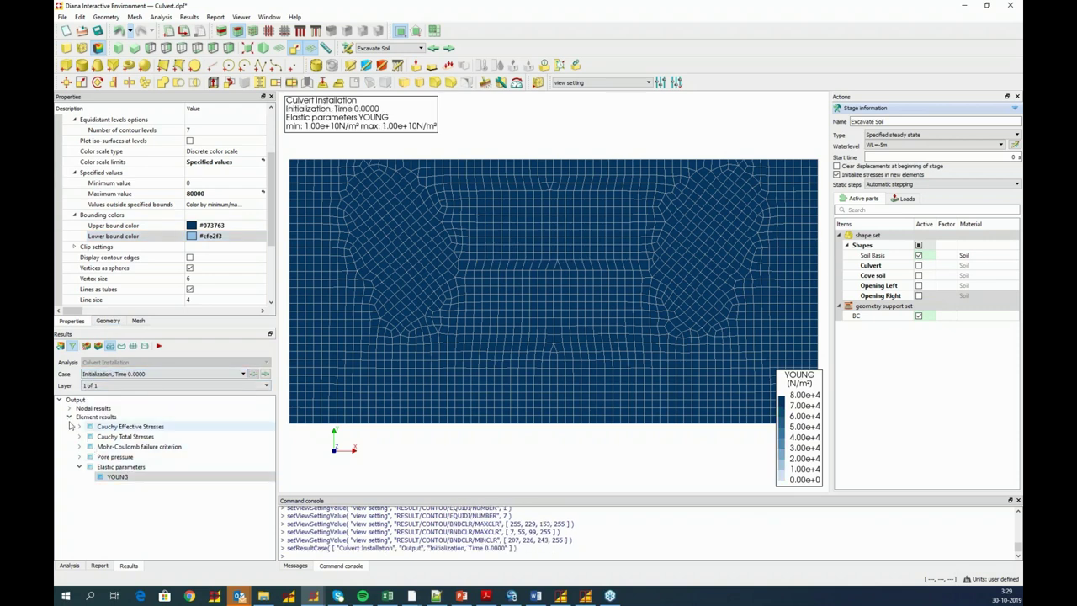
pyautogui.click(79, 456)
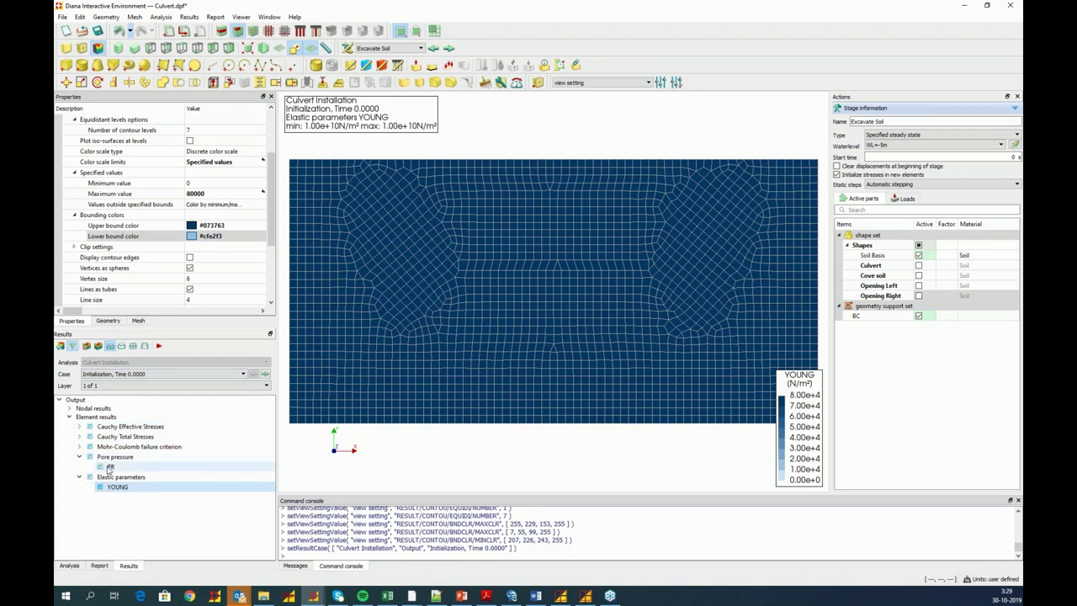
pyautogui.click(110, 468)
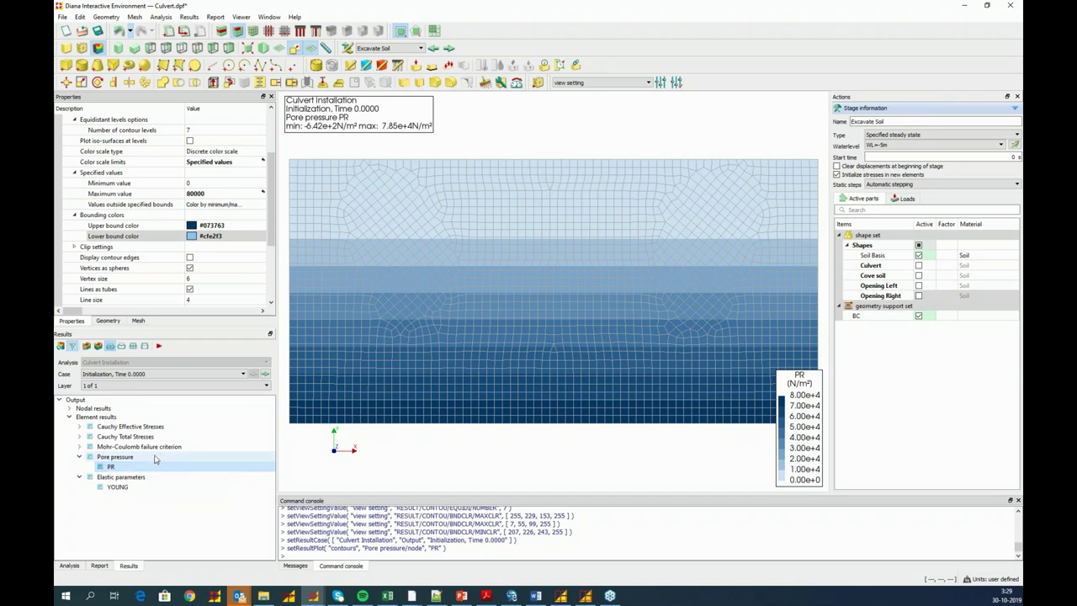
# - Review the pore pressure contours stage by stage from Lower Water Level through Rise water level
pyautogui.click(265, 374)
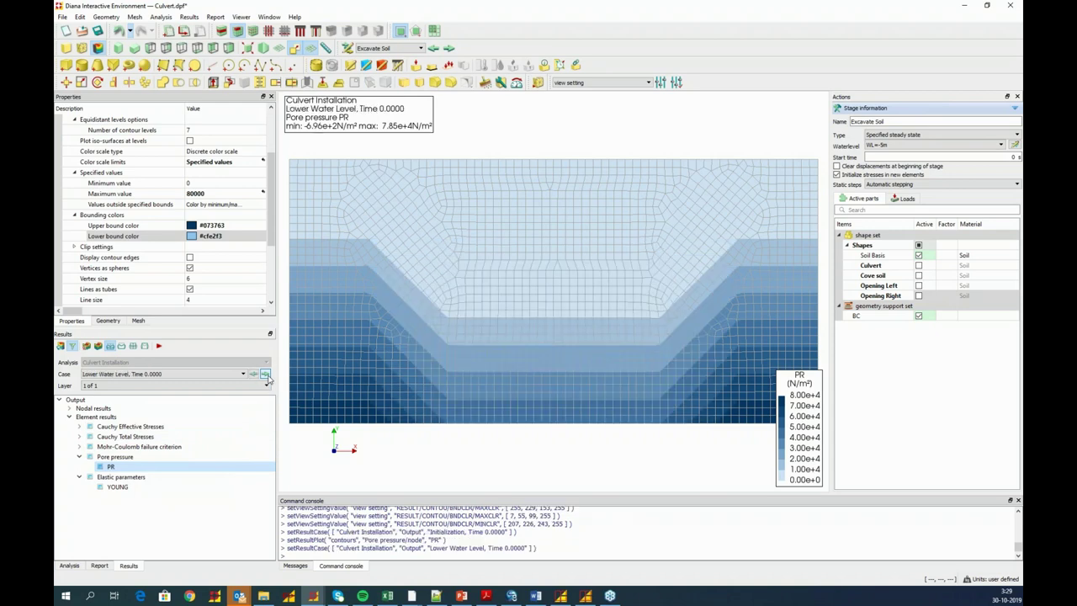
pyautogui.click(266, 375)
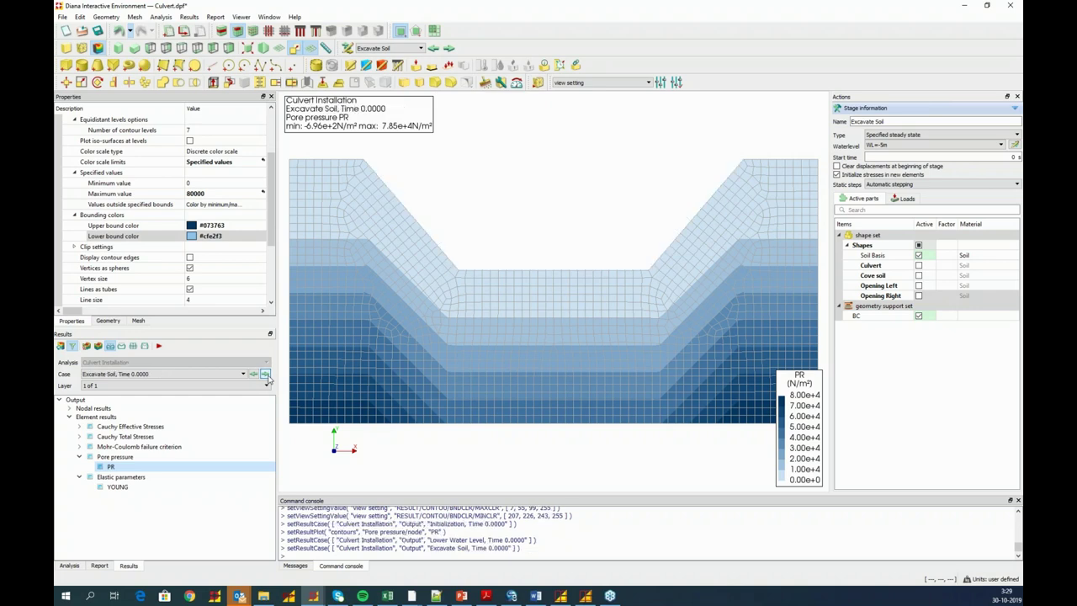
pyautogui.click(266, 375)
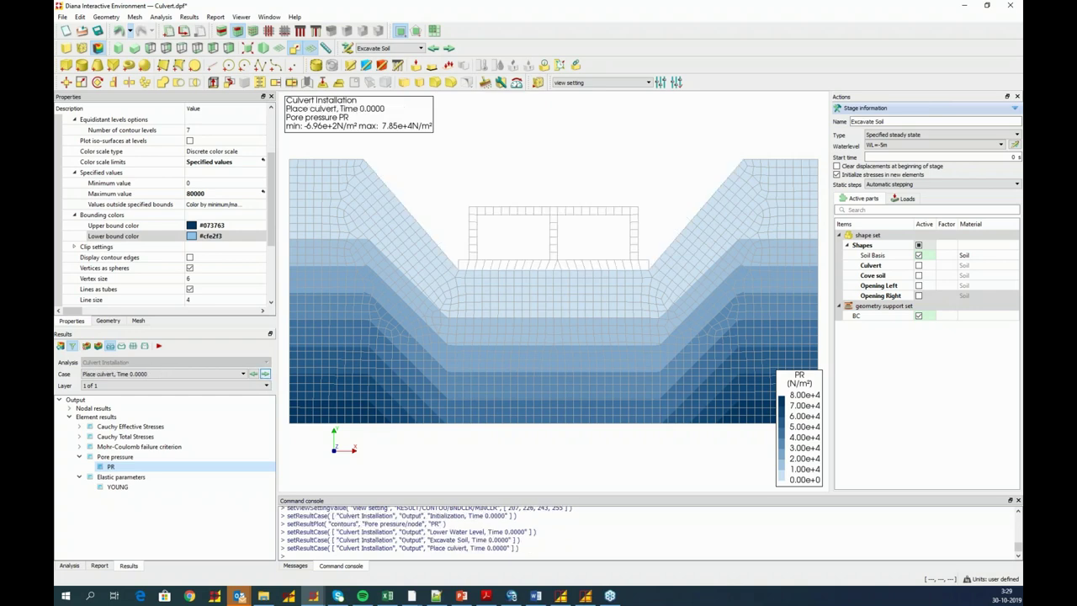
pyautogui.click(266, 375)
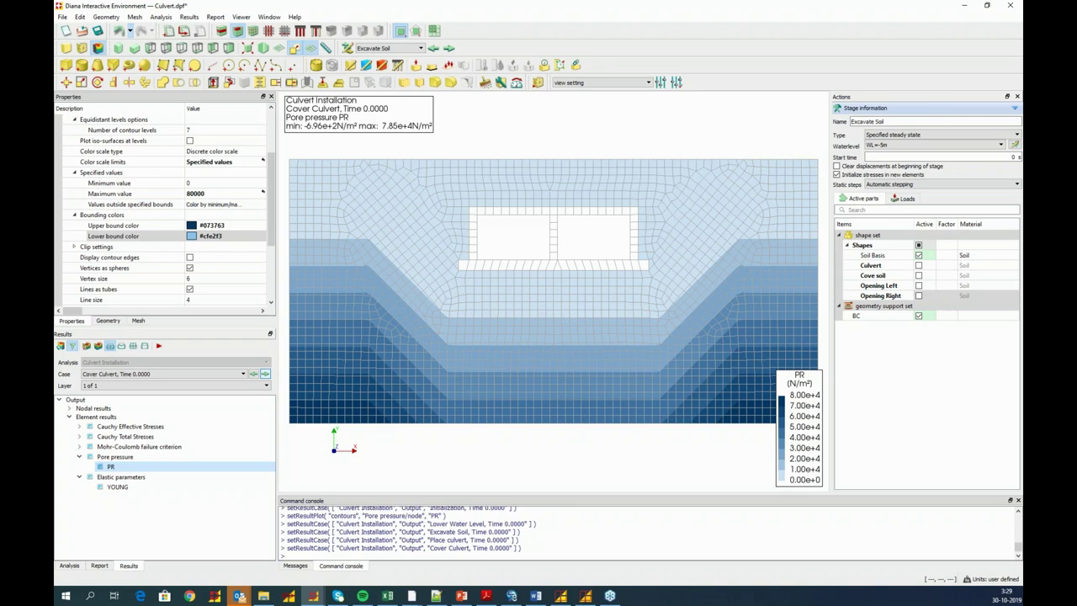
pyautogui.click(266, 374)
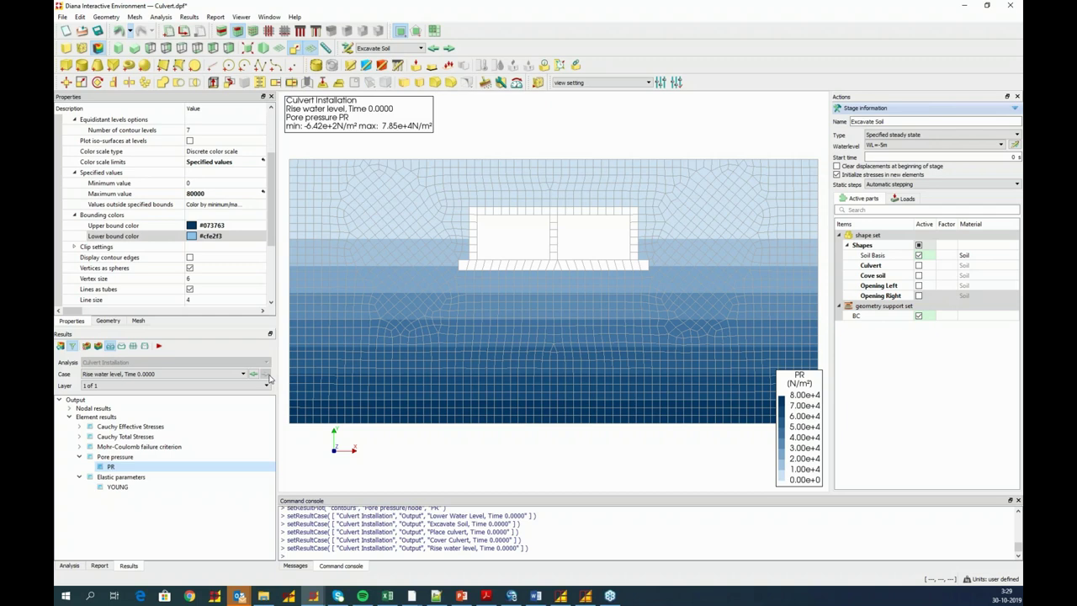
# - Set the color scale limits to -150000 and 0, with upper bound color #fff2cc and lower bound color #7f6000
pyautogui.doubleClick(207, 181)
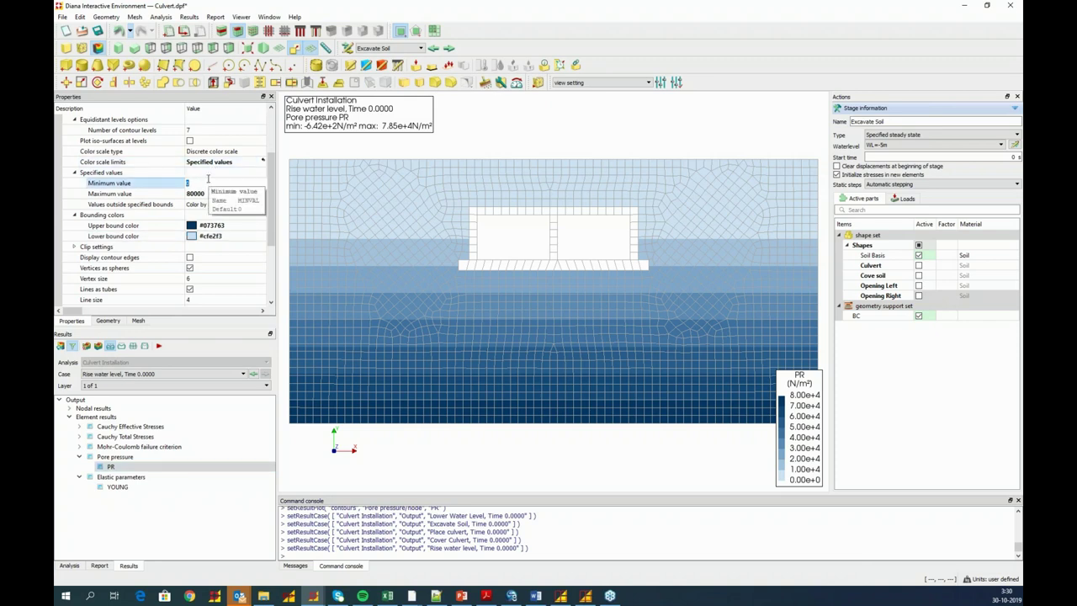
pyautogui.write('-150000')
pyautogui.press('Tab')
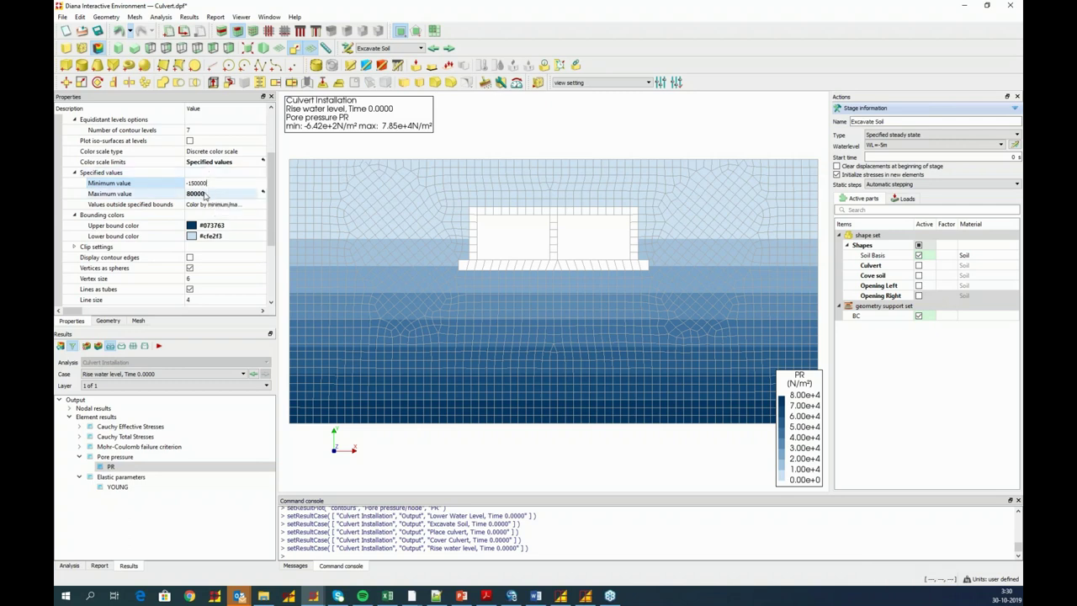
pyautogui.write('0')
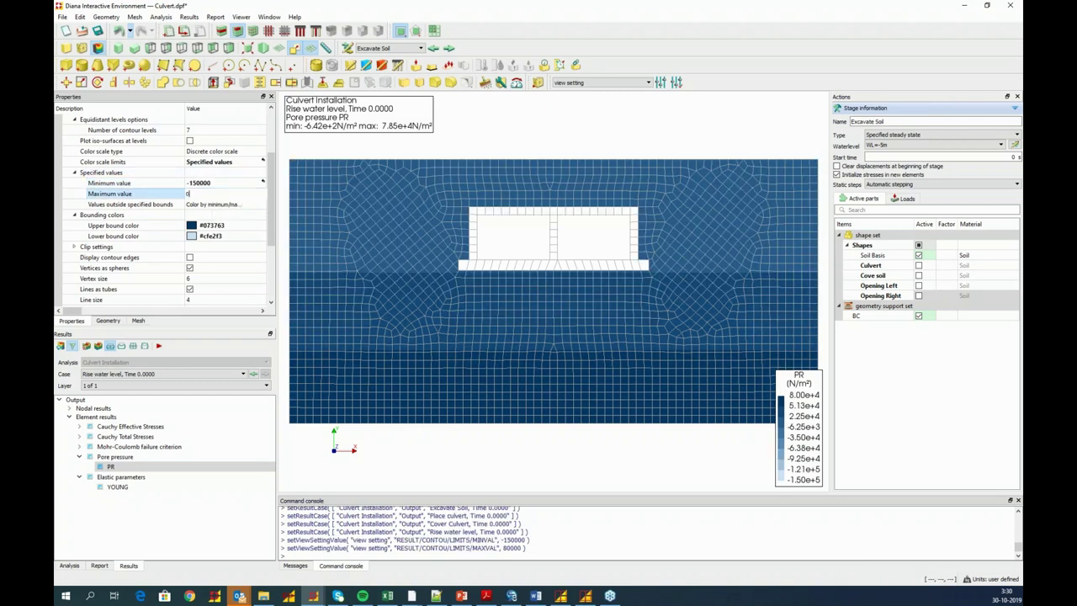
pyautogui.click(191, 227)
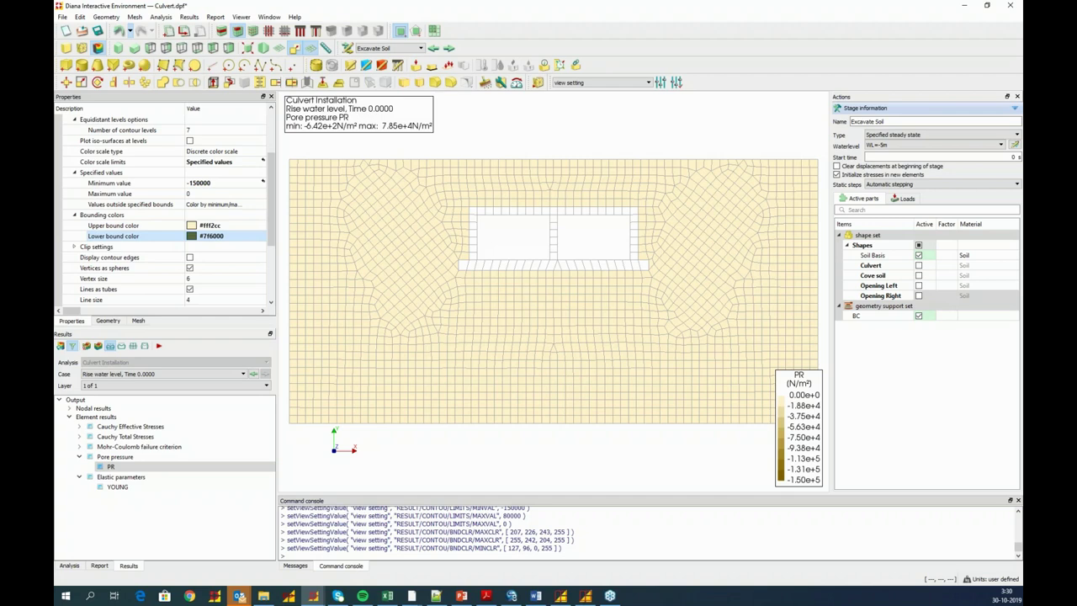
# - Display the Cauchy effective stress SEYY contour plot for the Initialization case
pyautogui.click(80, 427)
pyautogui.click(128, 375)
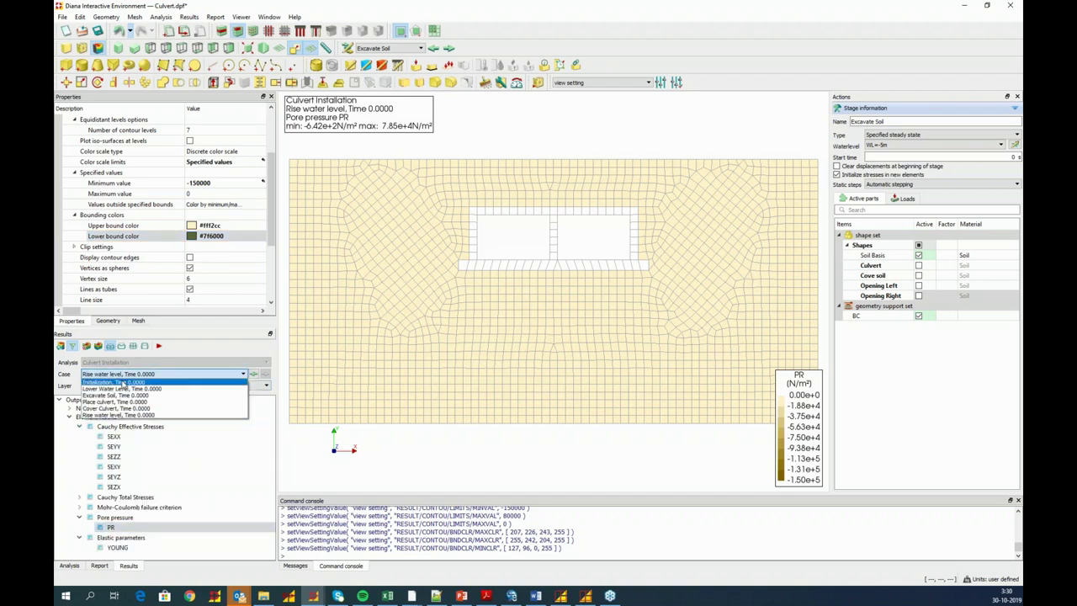
pyautogui.click(125, 384)
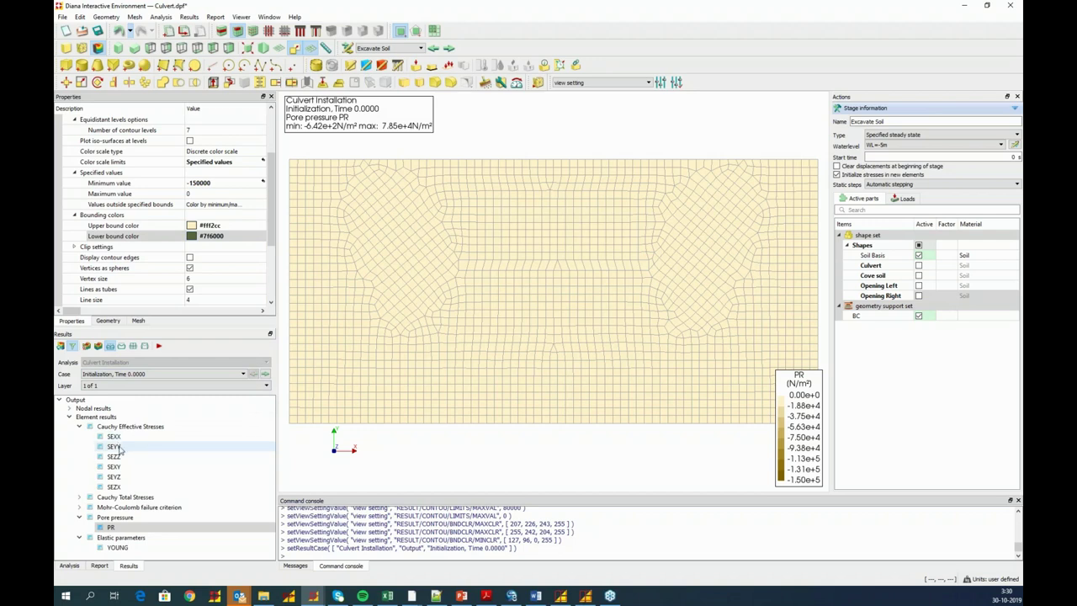
pyautogui.click(113, 446)
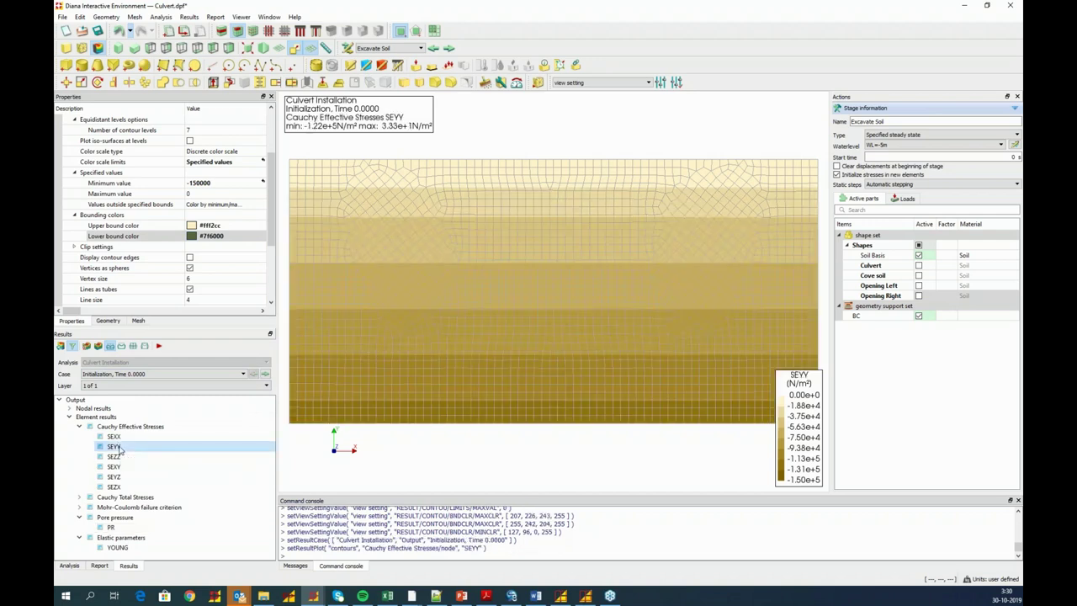
# - Review the SEYY effective stress contours stage by stage from Lower Water Level through Rise water level
pyautogui.click(265, 375)
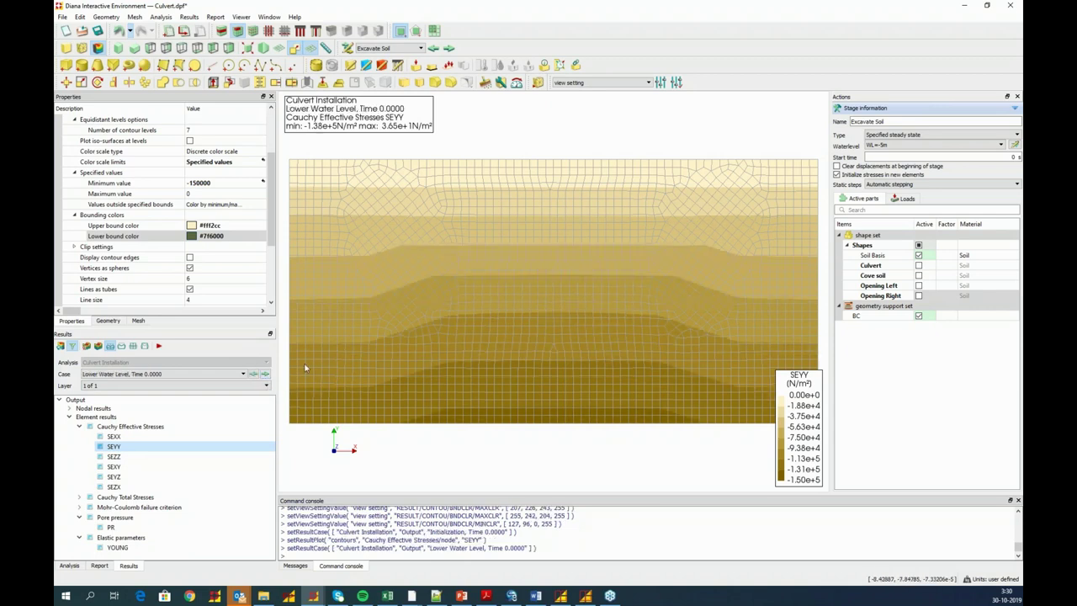
pyautogui.click(265, 375)
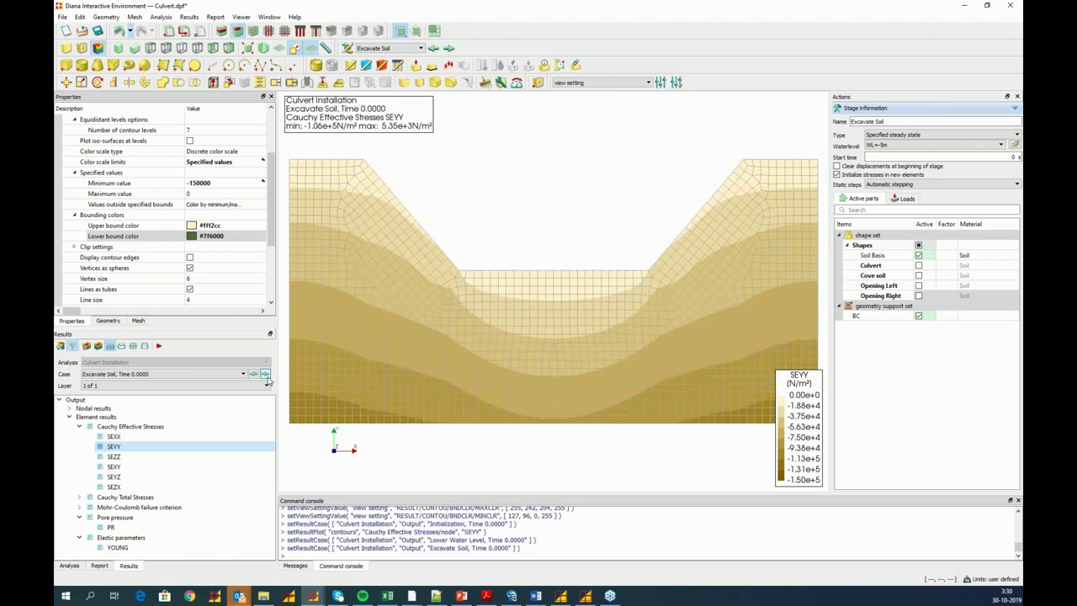
pyautogui.click(265, 375)
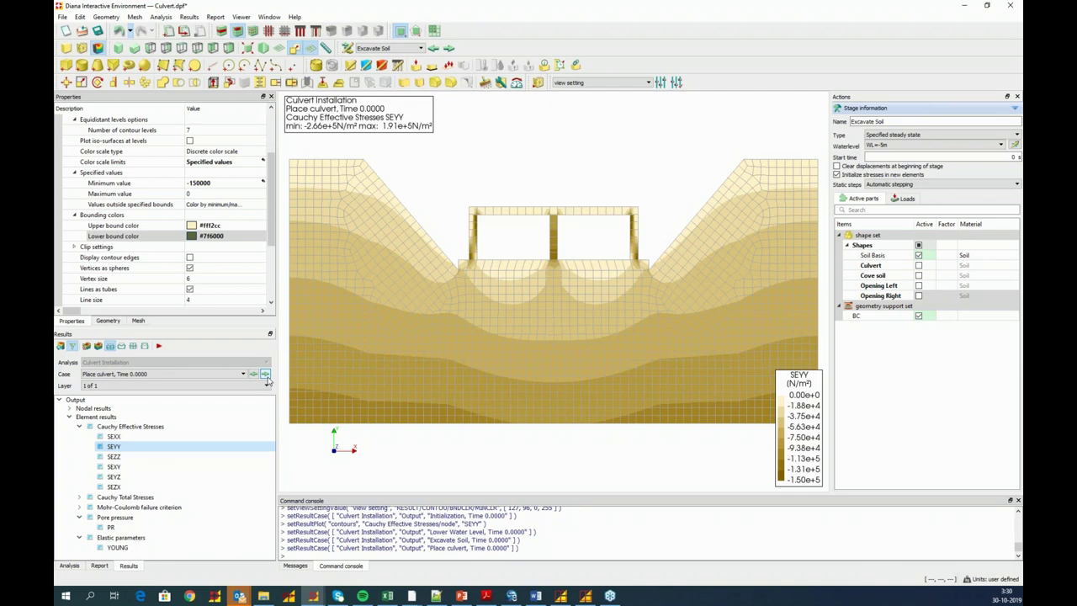
pyautogui.click(265, 374)
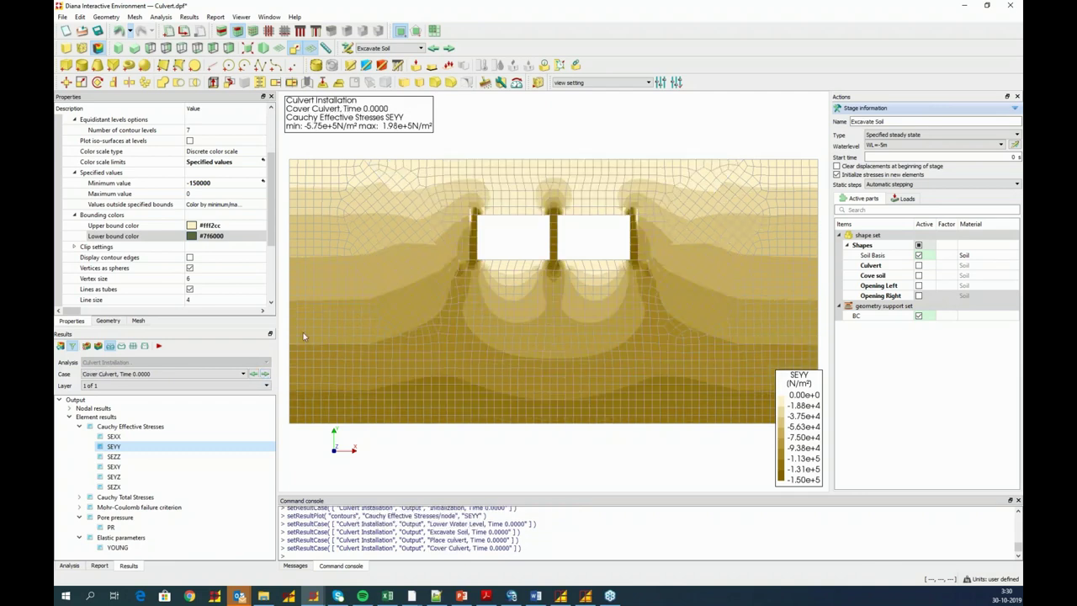
pyautogui.click(265, 374)
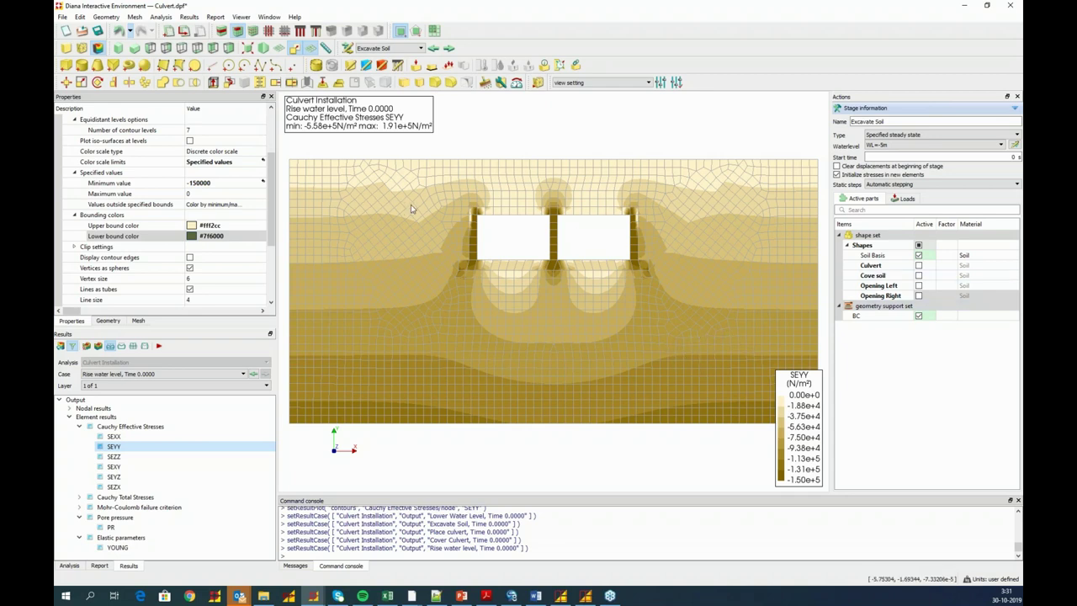
# - Set the contour color scale limits to a minimum of 0 and a maximum of 1
pyautogui.click(211, 182)
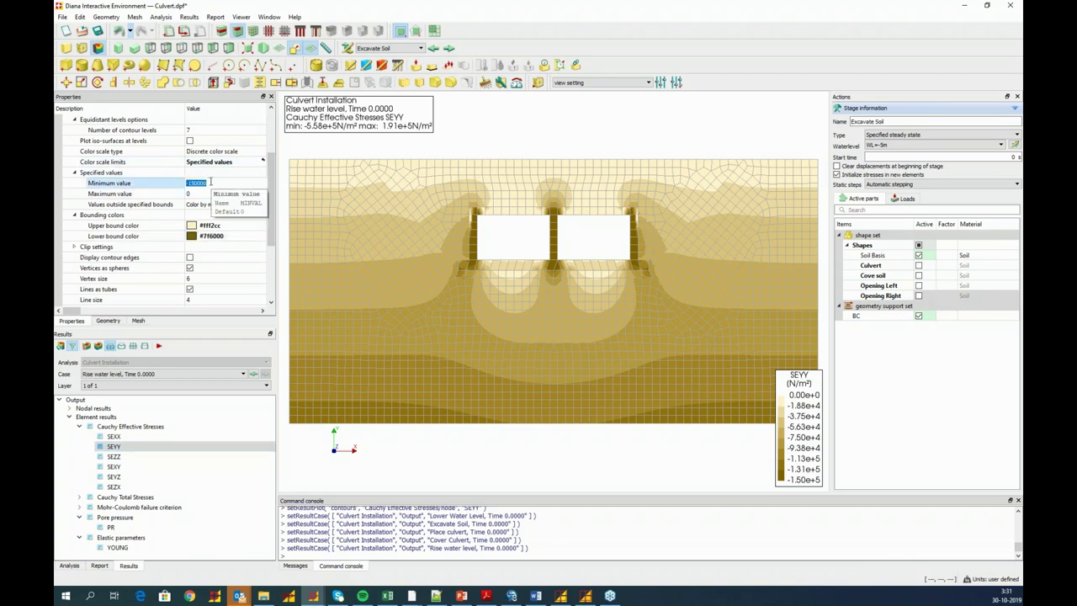
pyautogui.write('0')
pyautogui.click(195, 193)
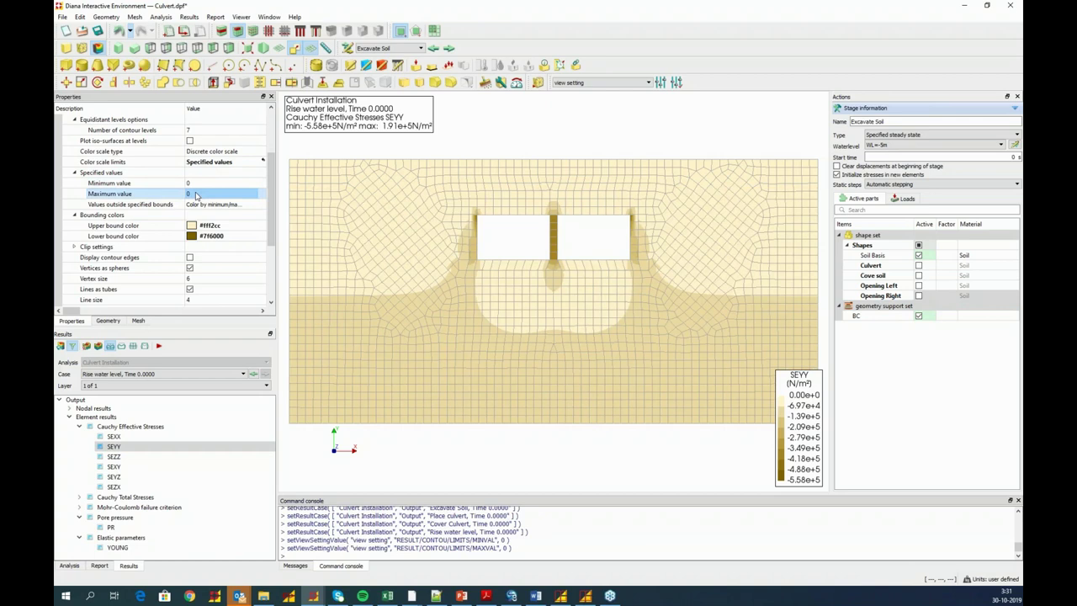
pyautogui.write('1')
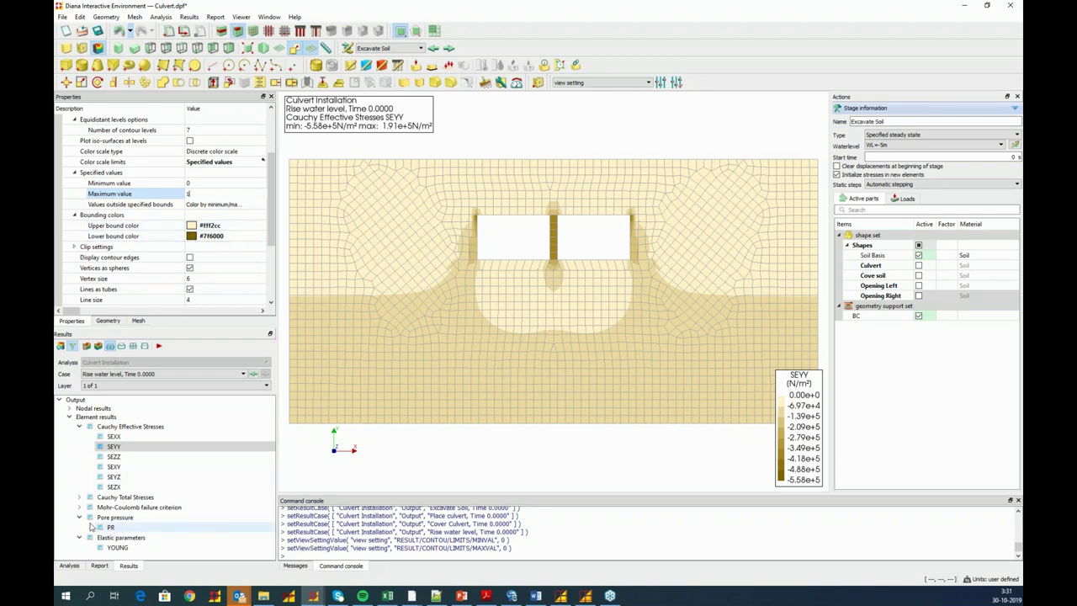
# - Display the Mohr-Coulomb failure criterion SHRCAP contour plot for the Initialization case
pyautogui.click(132, 377)
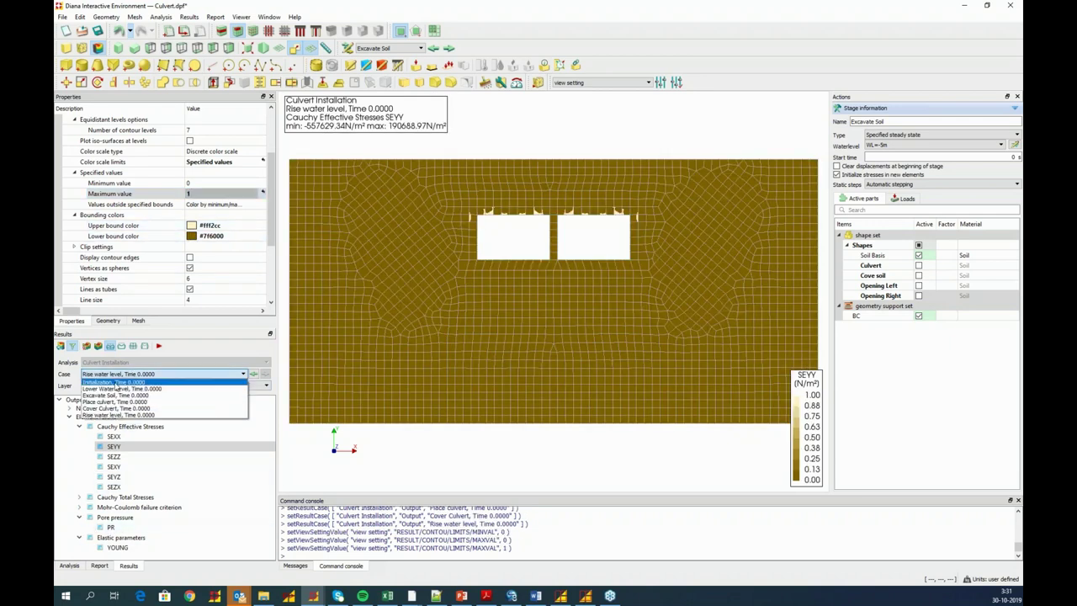
pyautogui.click(117, 384)
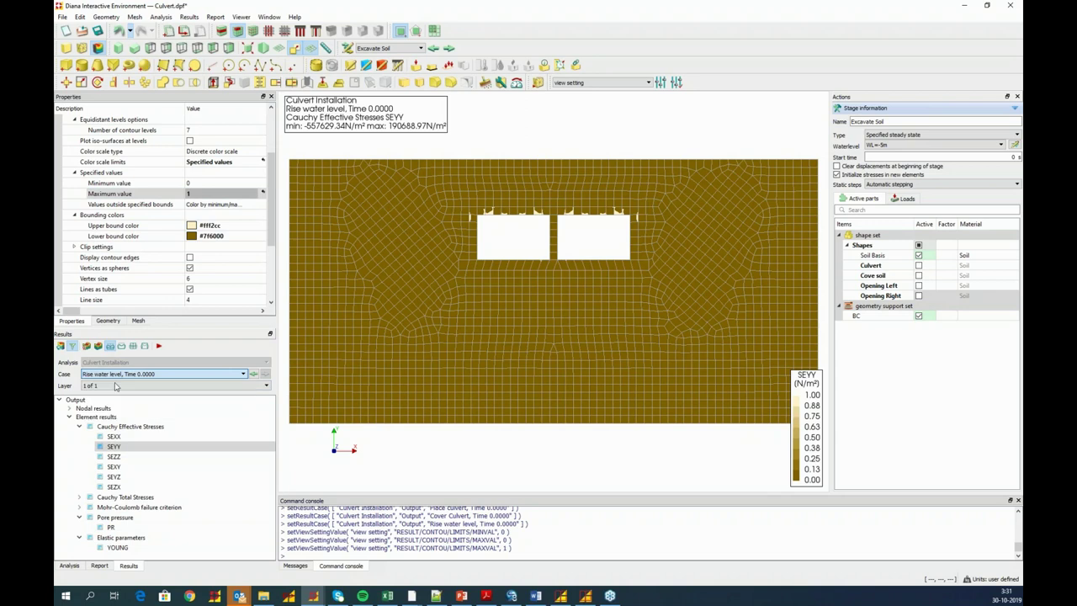
pyautogui.click(80, 508)
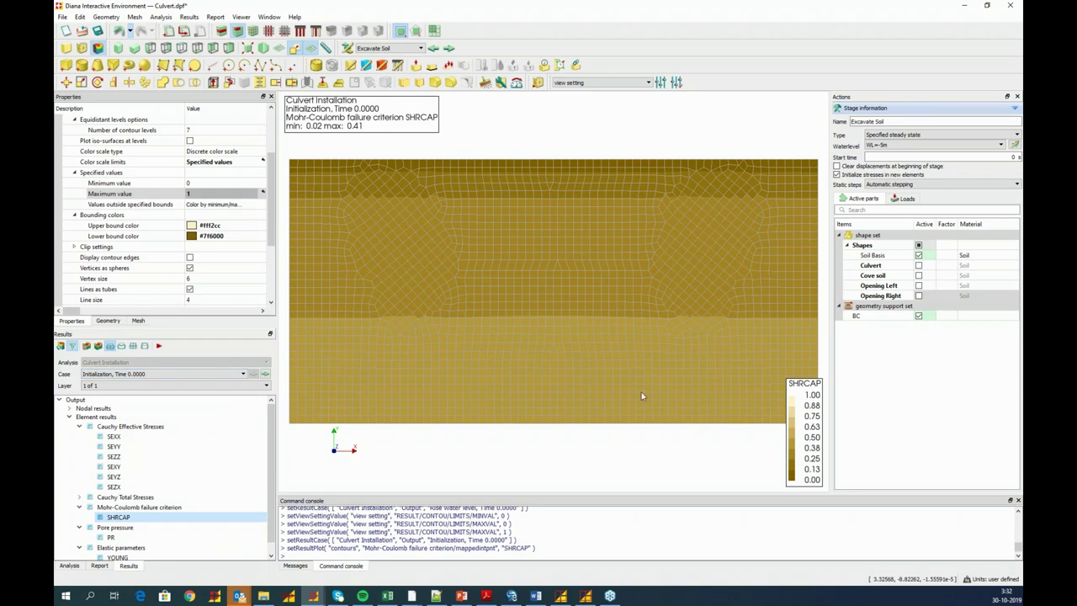
# - Review the SHRCAP failure criterion contours stage by stage from Lower Water Level through Rise water level
pyautogui.click(265, 373)
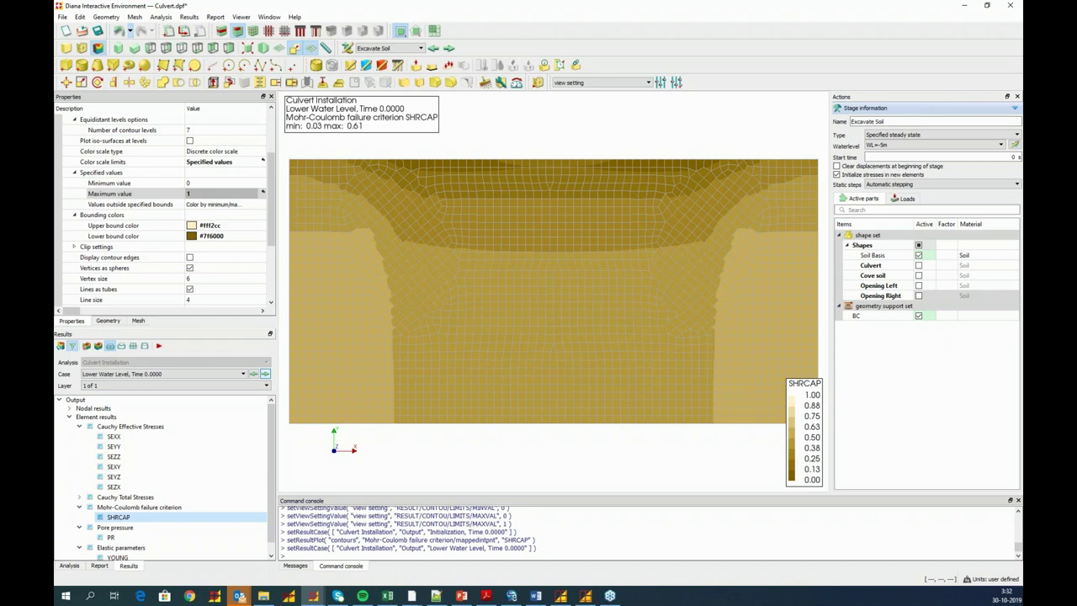
pyautogui.click(265, 374)
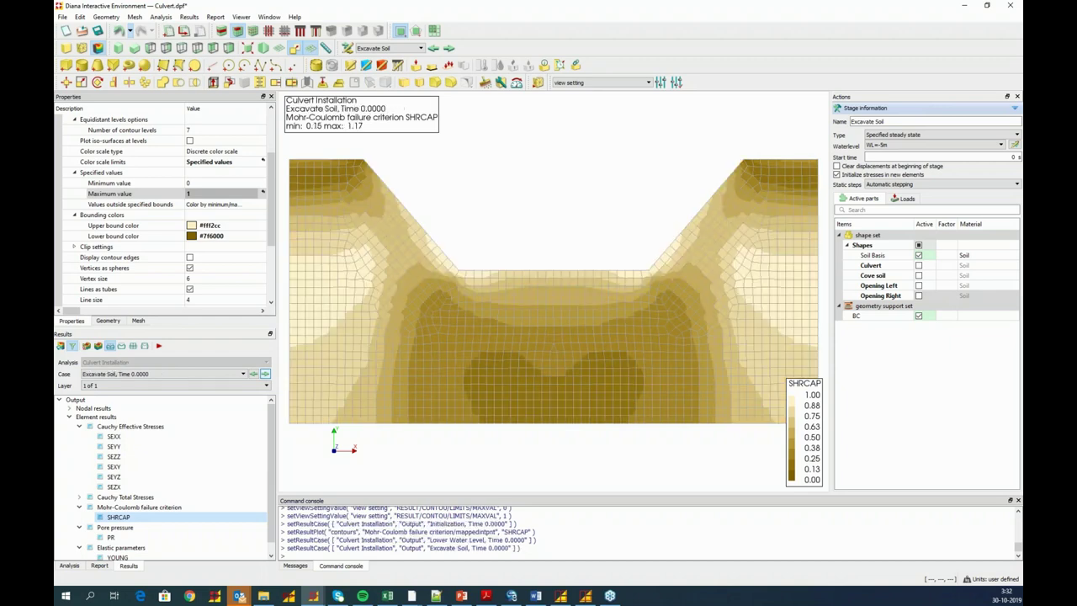
pyautogui.click(265, 374)
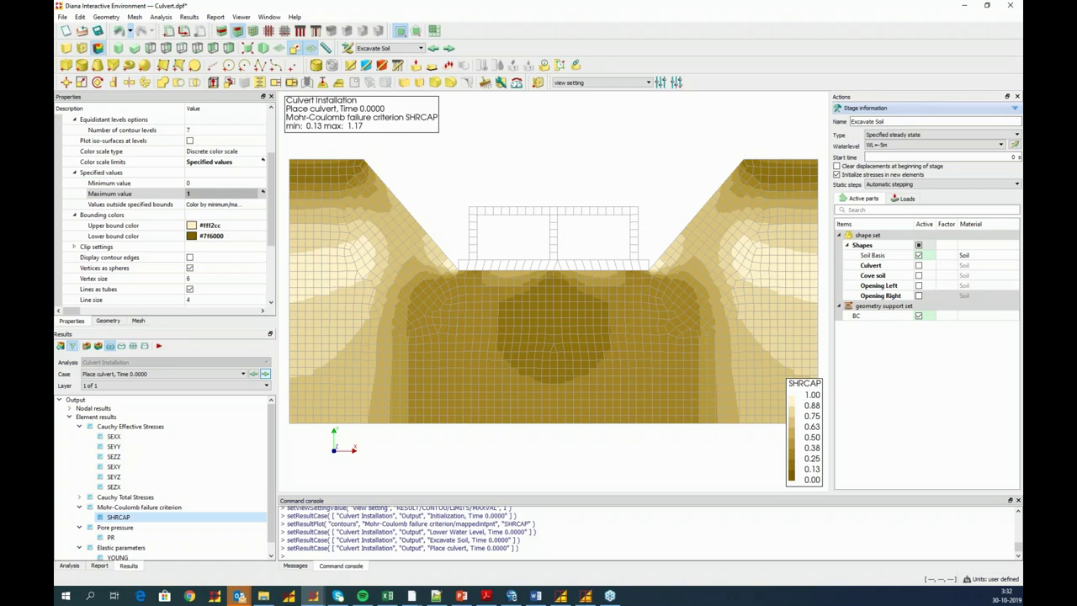
pyautogui.click(265, 374)
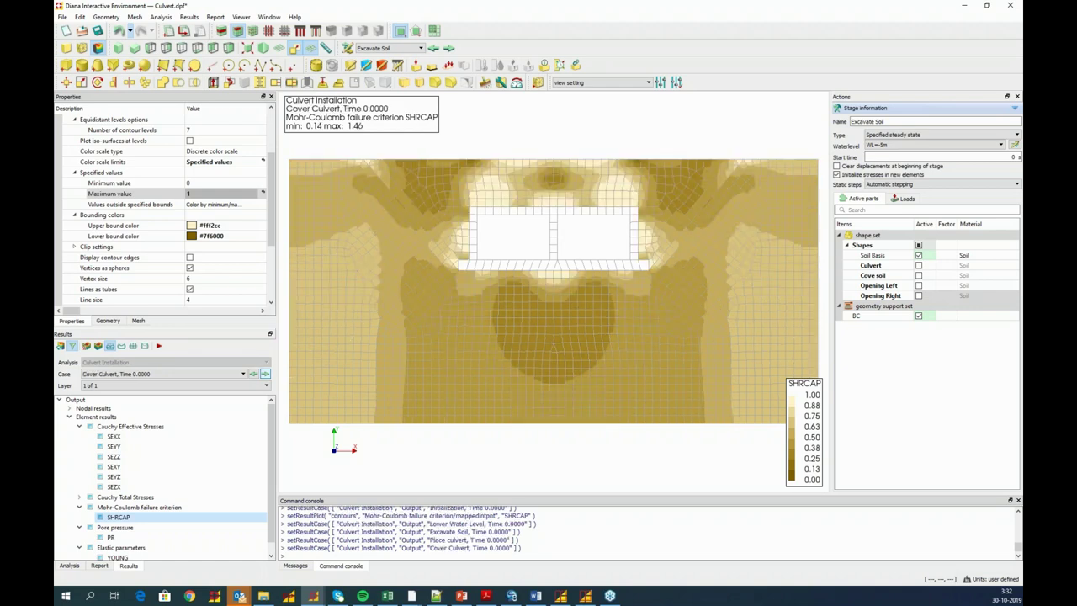
pyautogui.click(265, 374)
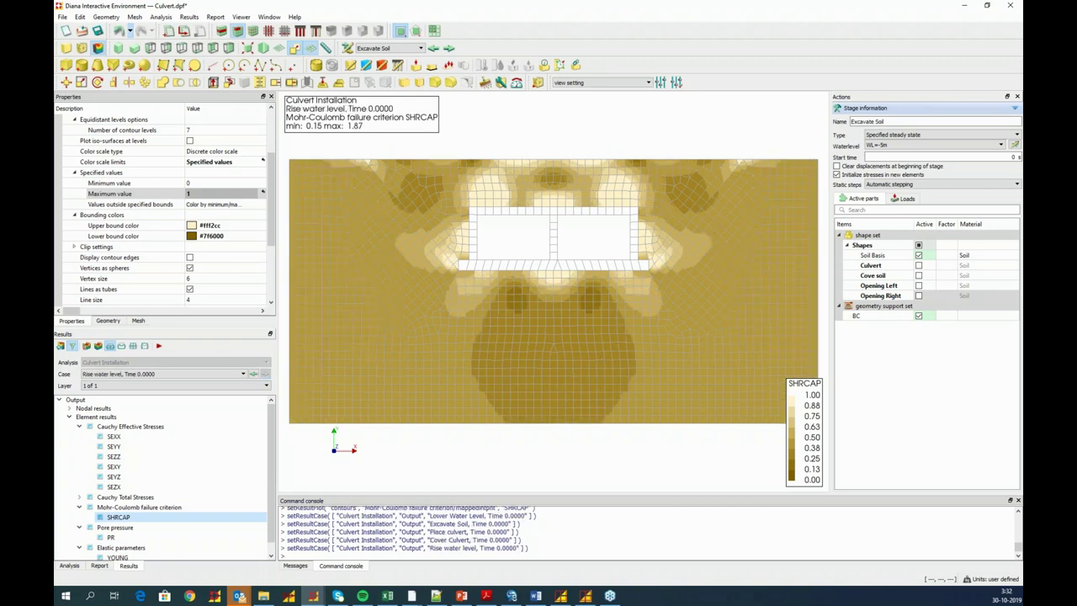